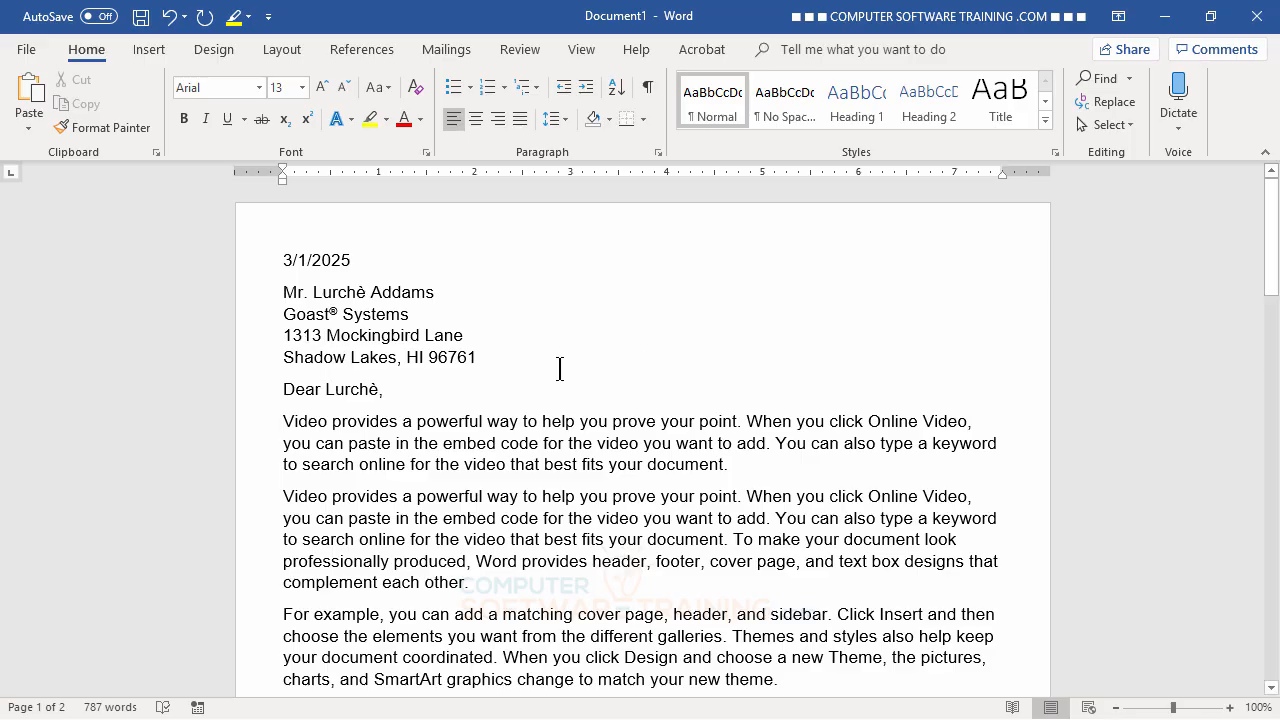
# - Delete the four recipient address lines and insert blank lines between the date and the salutation
pyautogui.scroll(-9, 558, 367)
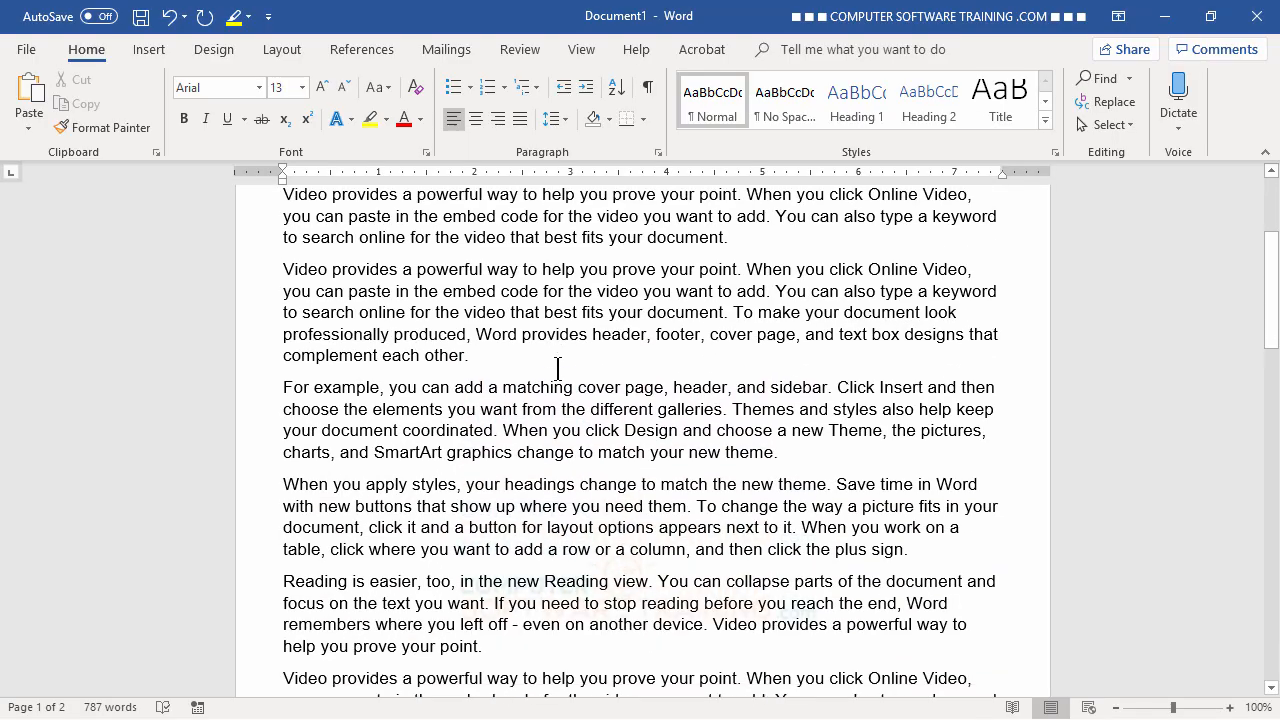
pyautogui.scroll(-12, 558, 367)
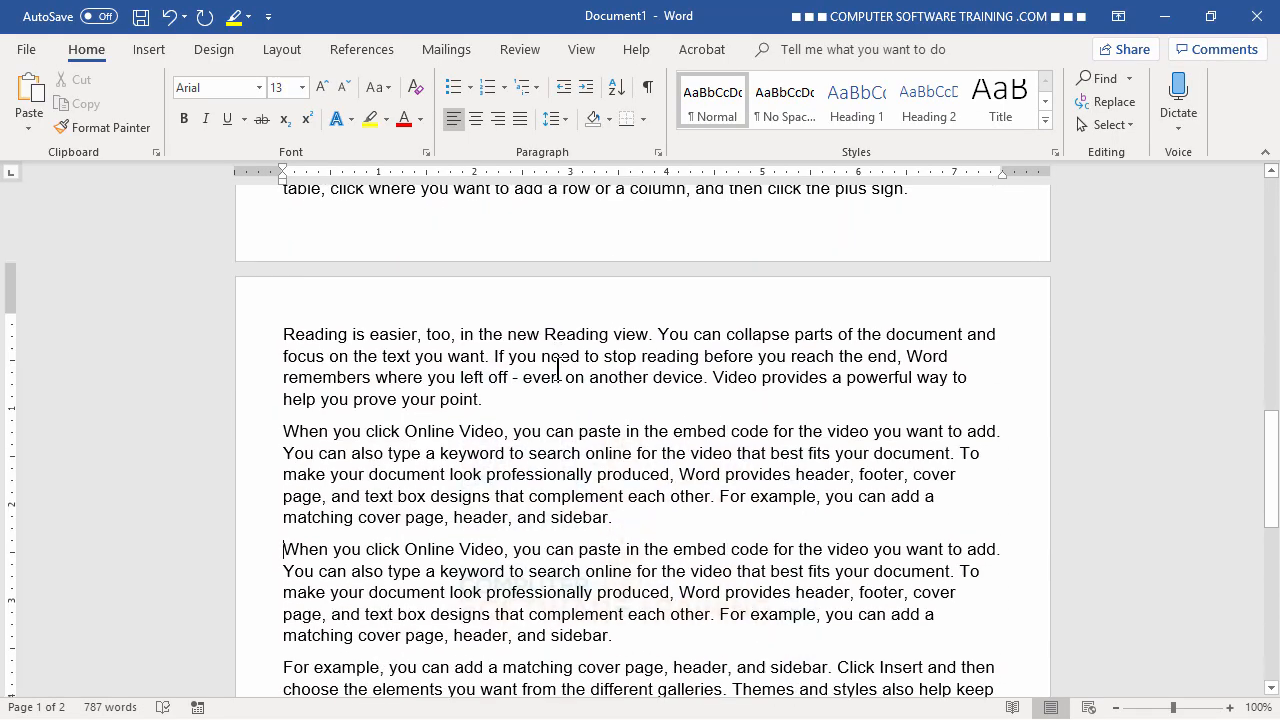
pyautogui.scroll(-4, 558, 370)
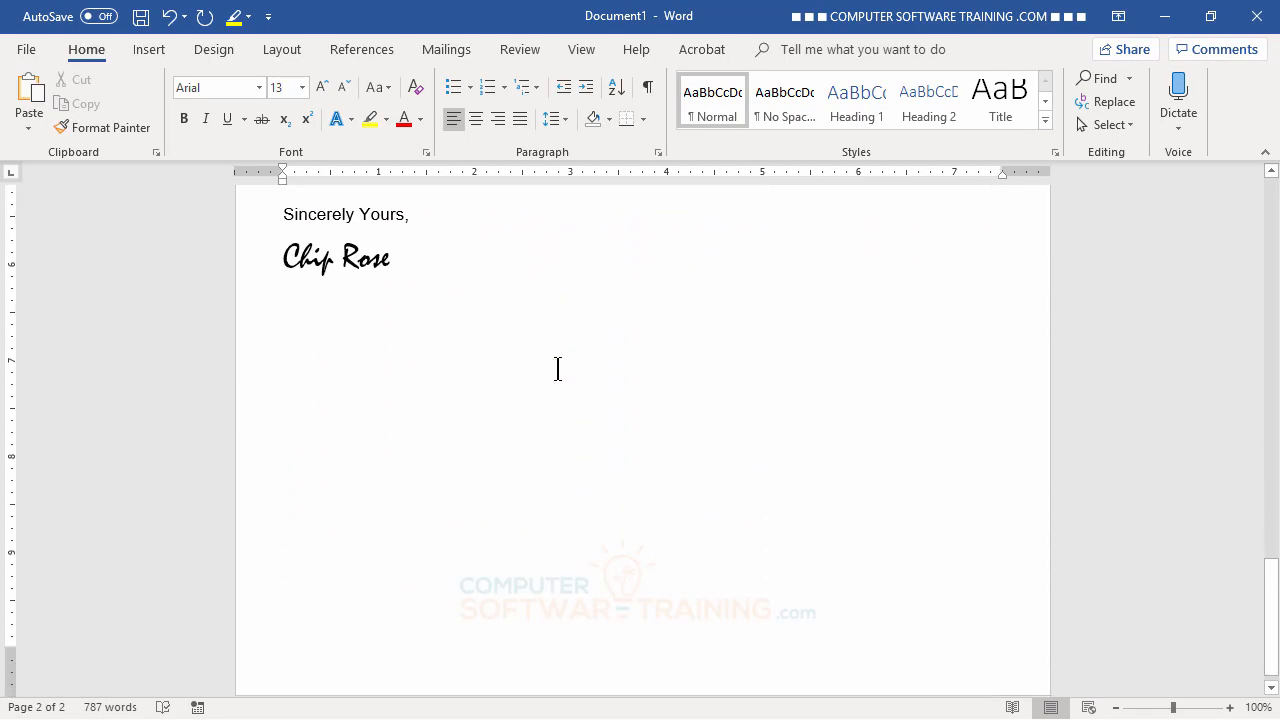
pyautogui.scroll(4, 558, 370)
pyautogui.scroll(10, 558, 370)
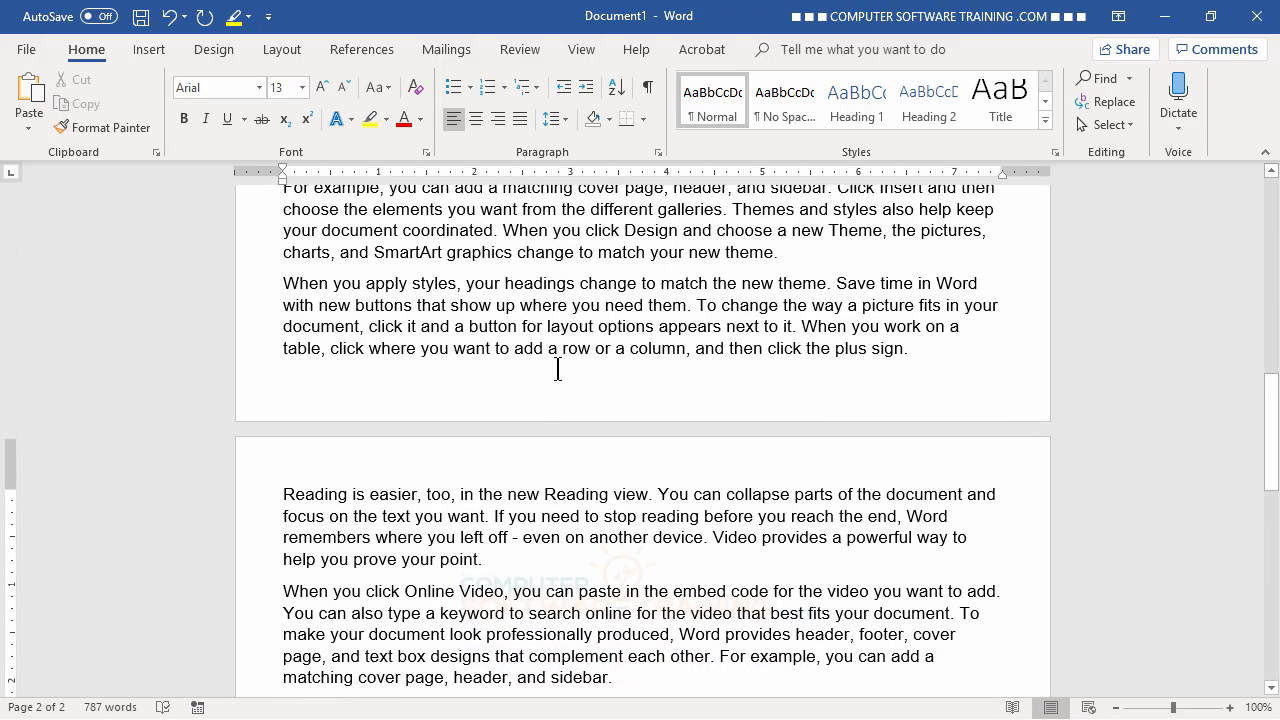
pyautogui.scroll(-9, 558, 370)
pyautogui.scroll(15, 558, 368)
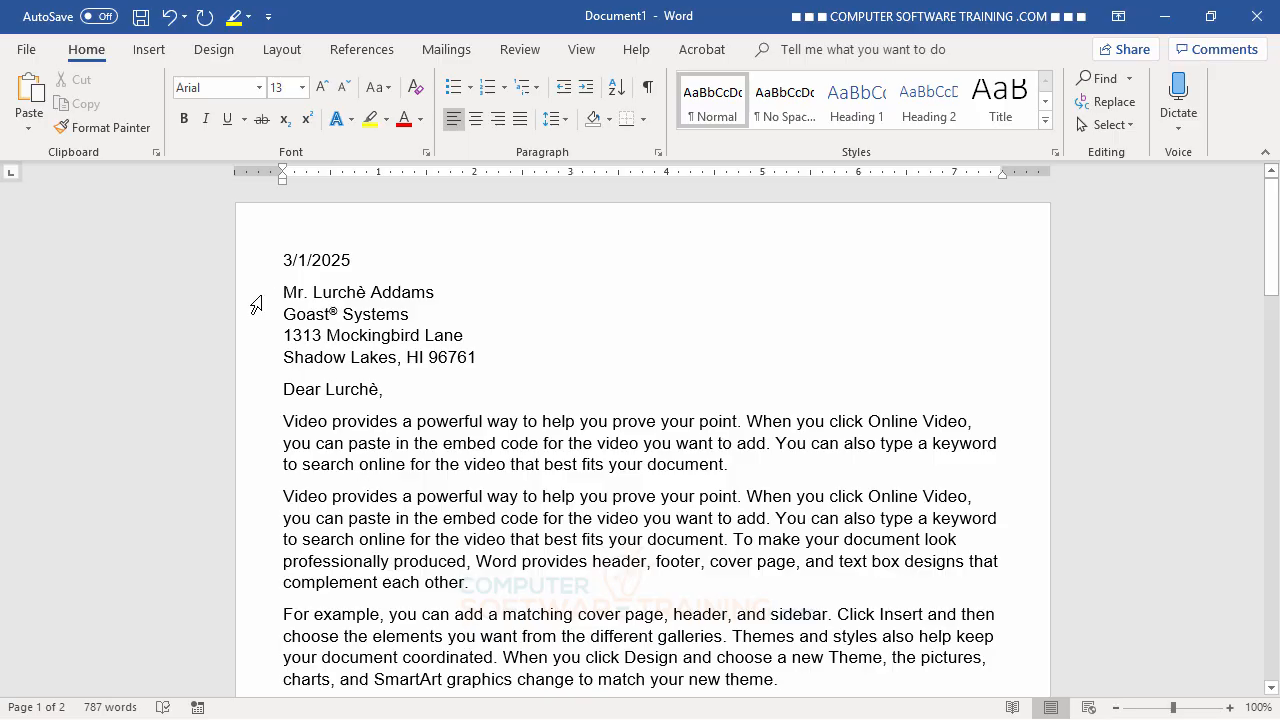
pyautogui.moveTo(256, 309); pyautogui.dragTo(251, 372)
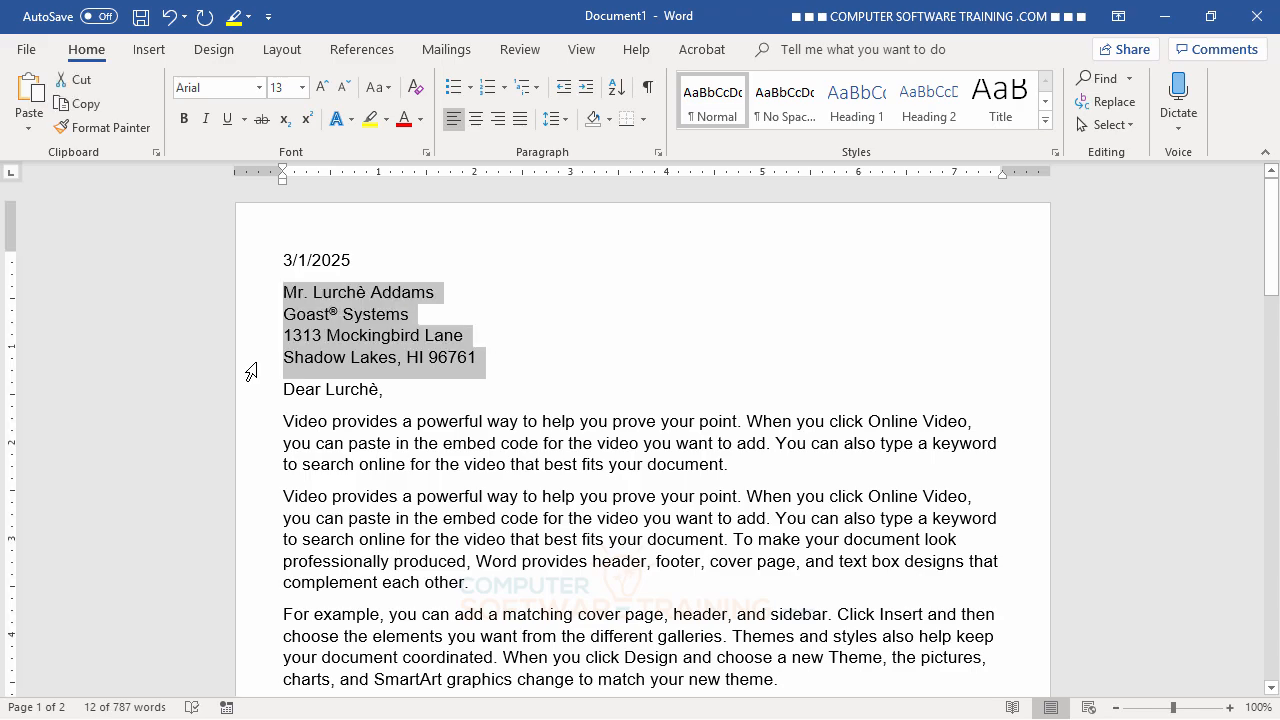
pyautogui.press('Delete')
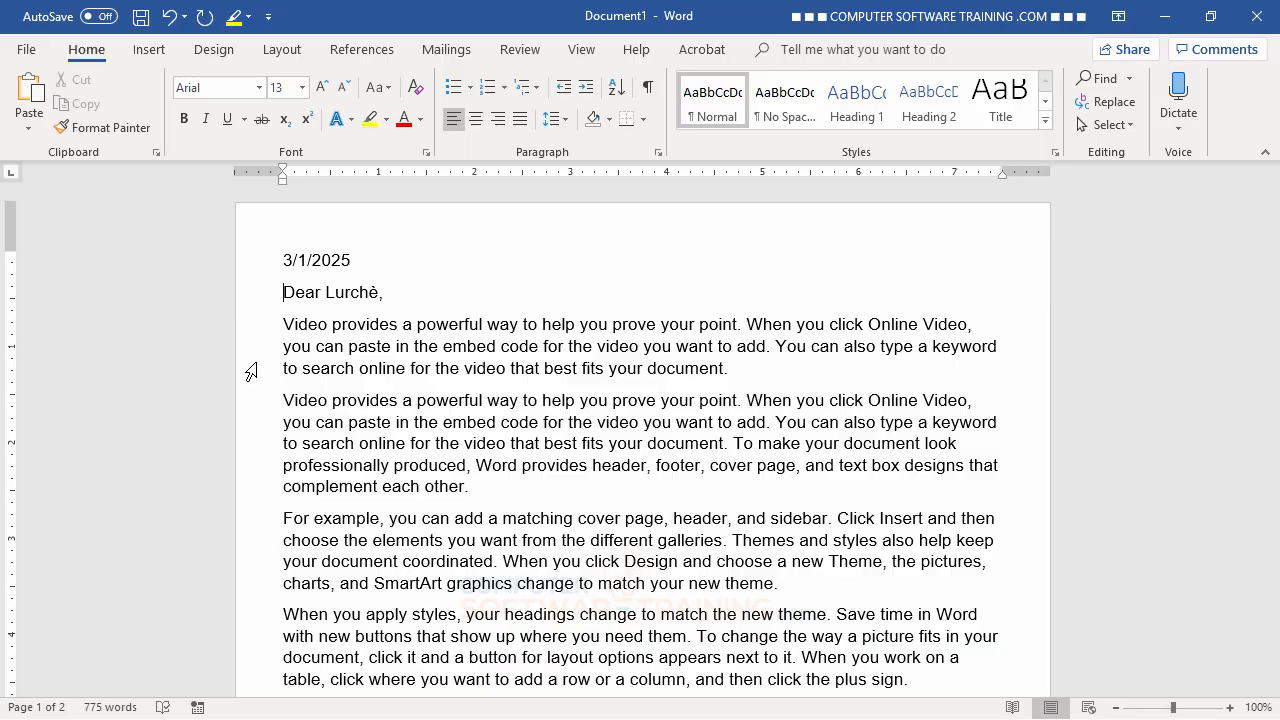
pyautogui.press('Return')
pyautogui.press('Return')
pyautogui.press('Return')
pyautogui.press('Return')
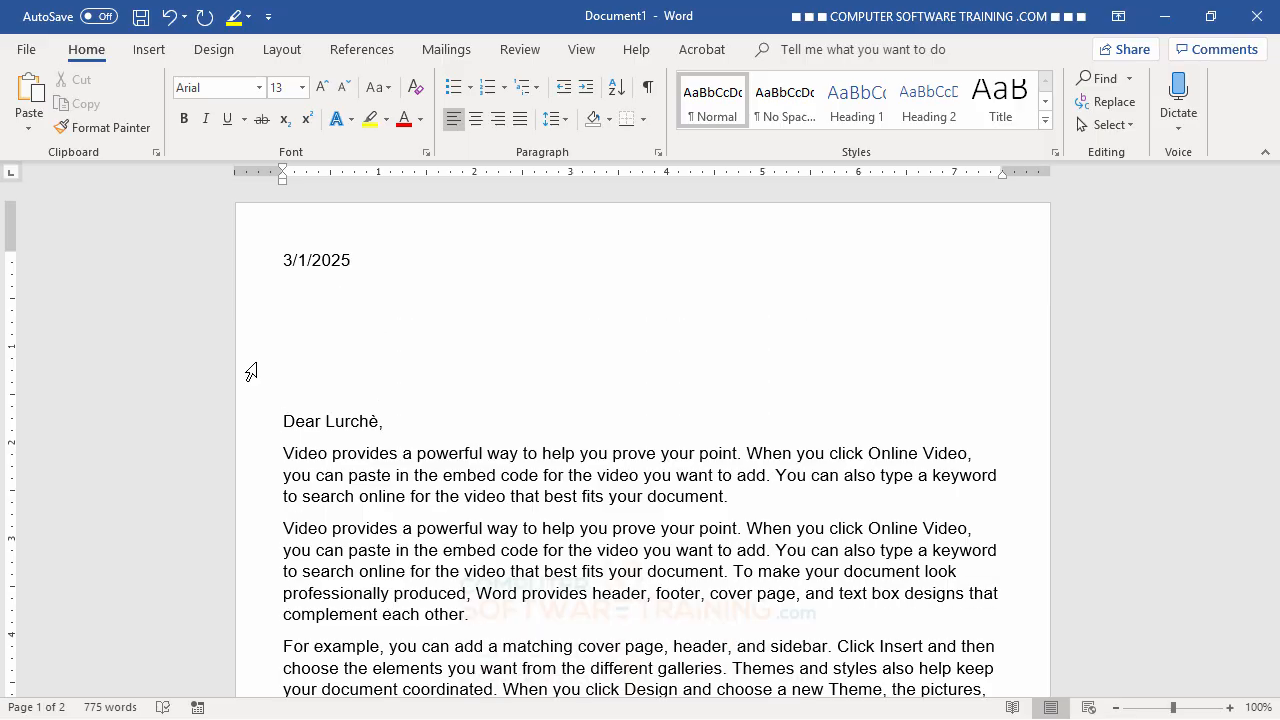
# - Enter the recipient's title and full name under the date, correcting it to the accented spelling
pyautogui.click(296, 291)
pyautogui.write('Mr. Lurche Addams')
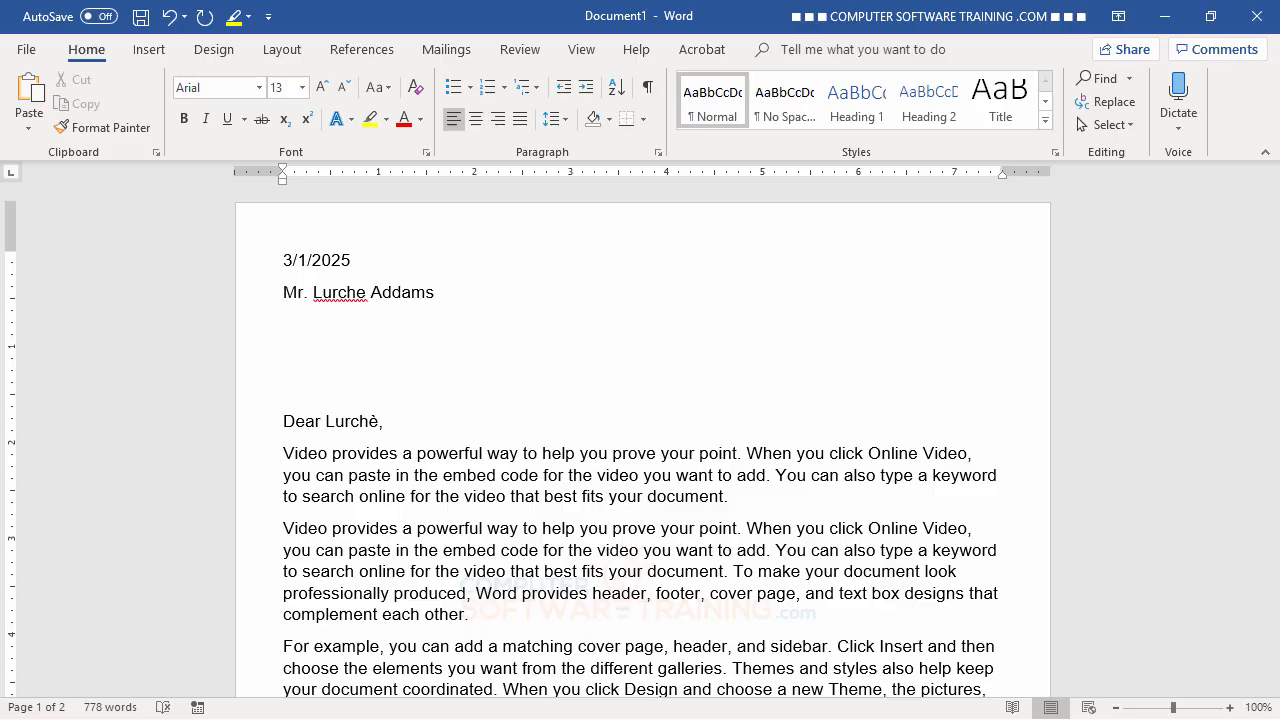
pyautogui.rightClick(334, 301)
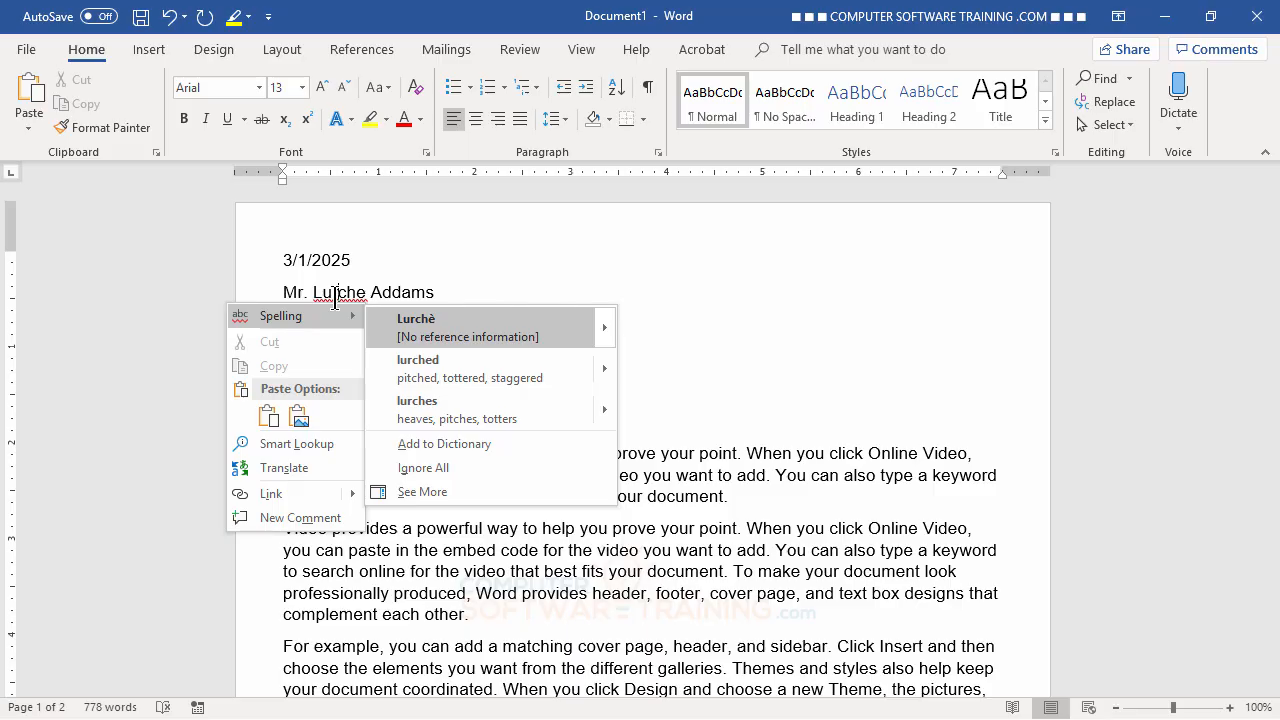
pyautogui.click(416, 330)
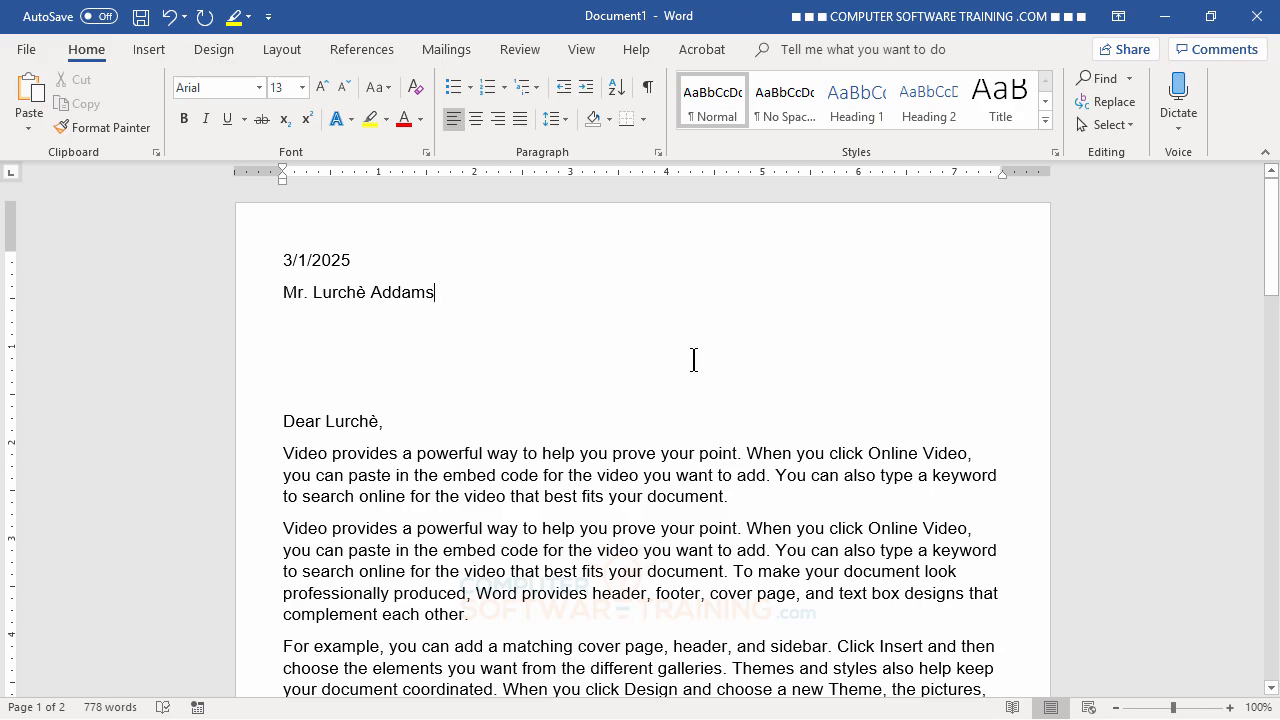
pyautogui.press('Return')
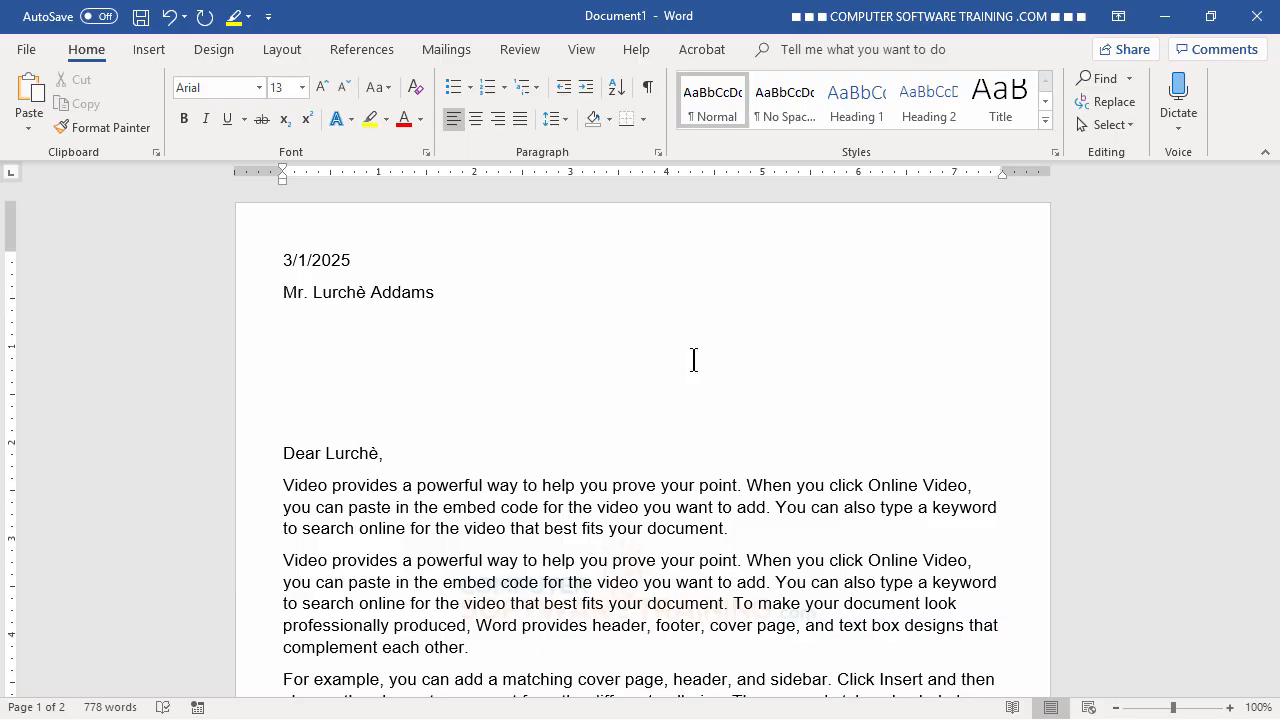
pyautogui.press('BackSpace')
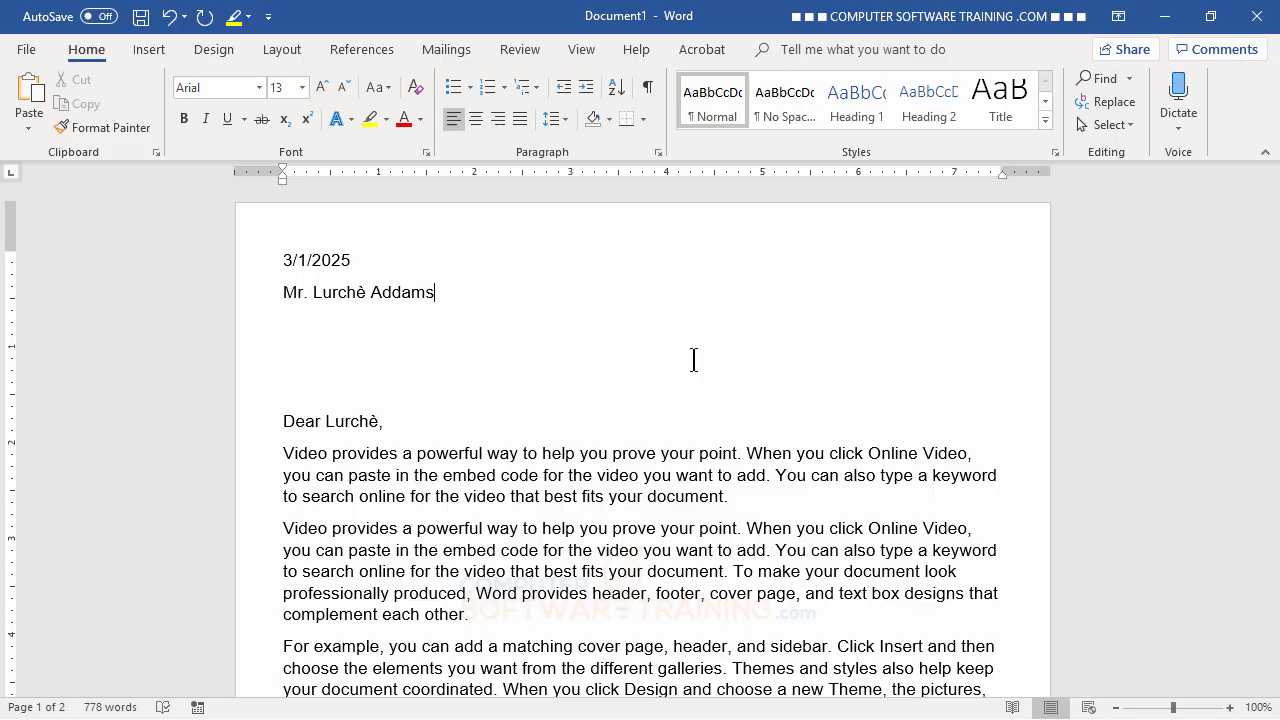
pyautogui.press('BackSpace')
pyautogui.press('Return')
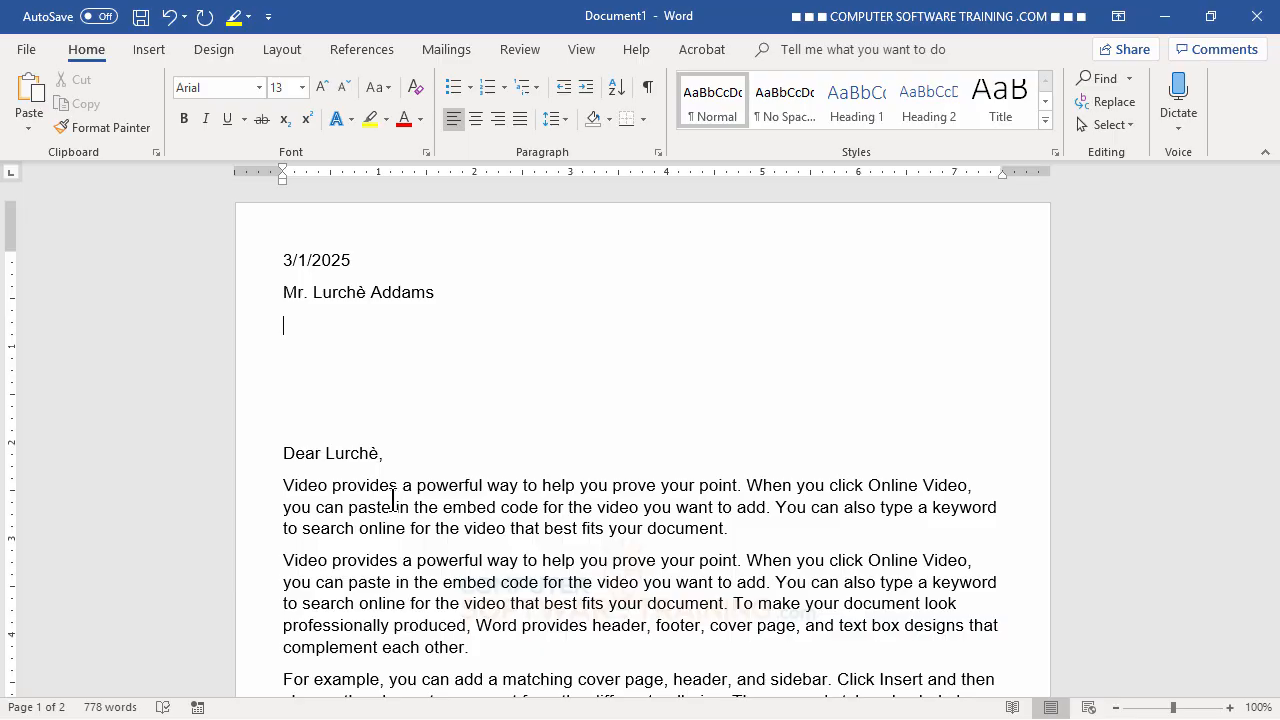
pyautogui.press('BackSpace')
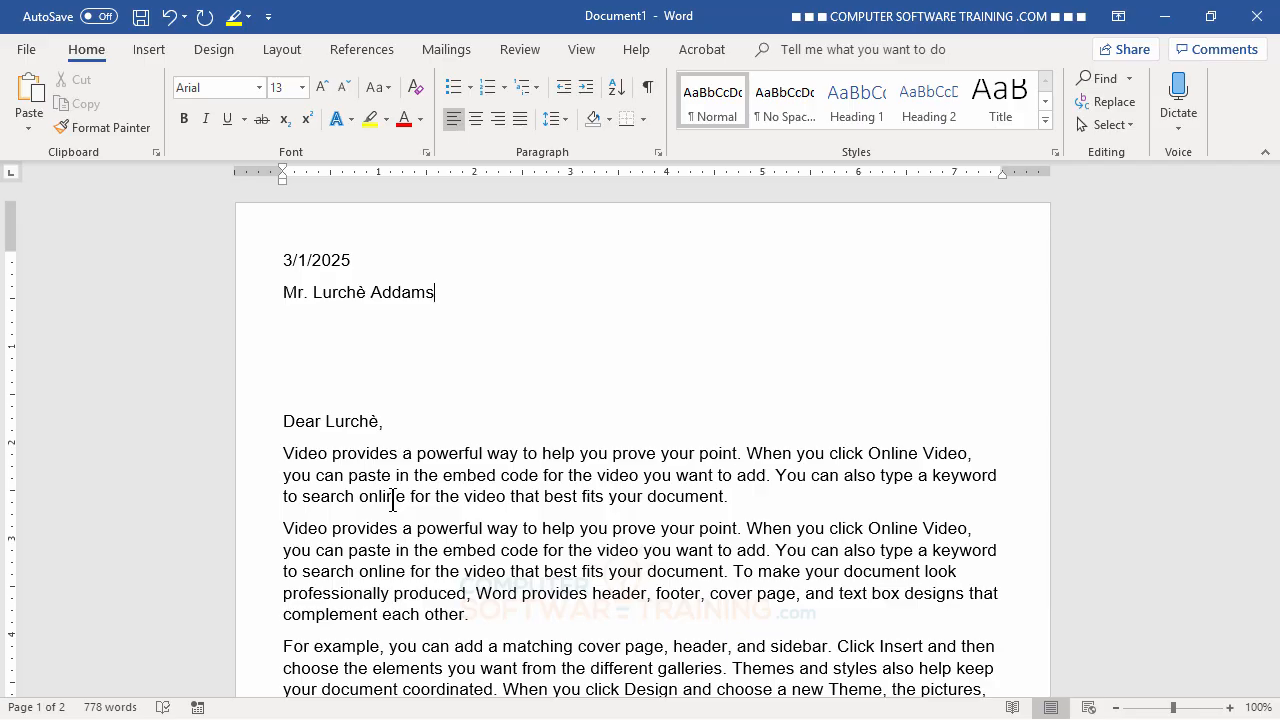
pyautogui.write('nmn,n,n,n')
# - Add the company name 'Goast(r) Systems' and the street address on a line break below it
pyautogui.press('BackSpace')
pyautogui.press('BackSpace')
pyautogui.press('BackSpace')
pyautogui.press('BackSpace')
pyautogui.press('BackSpace')
pyautogui.press('BackSpace')
pyautogui.press('BackSpace')
pyautogui.press('BackSpace')
pyautogui.press('BackSpace')
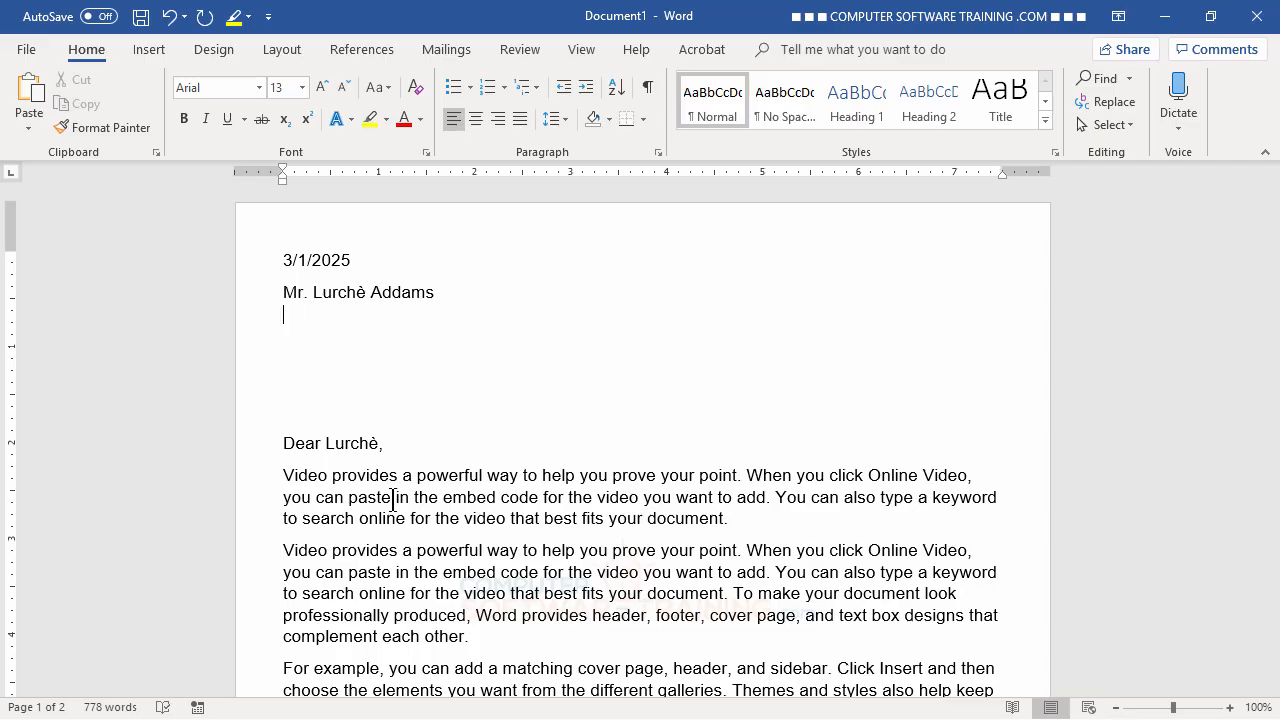
pyautogui.write('Goast')
pyautogui.write('(')
pyautogui.write('r)')
pyautogui.write(' Sysy')
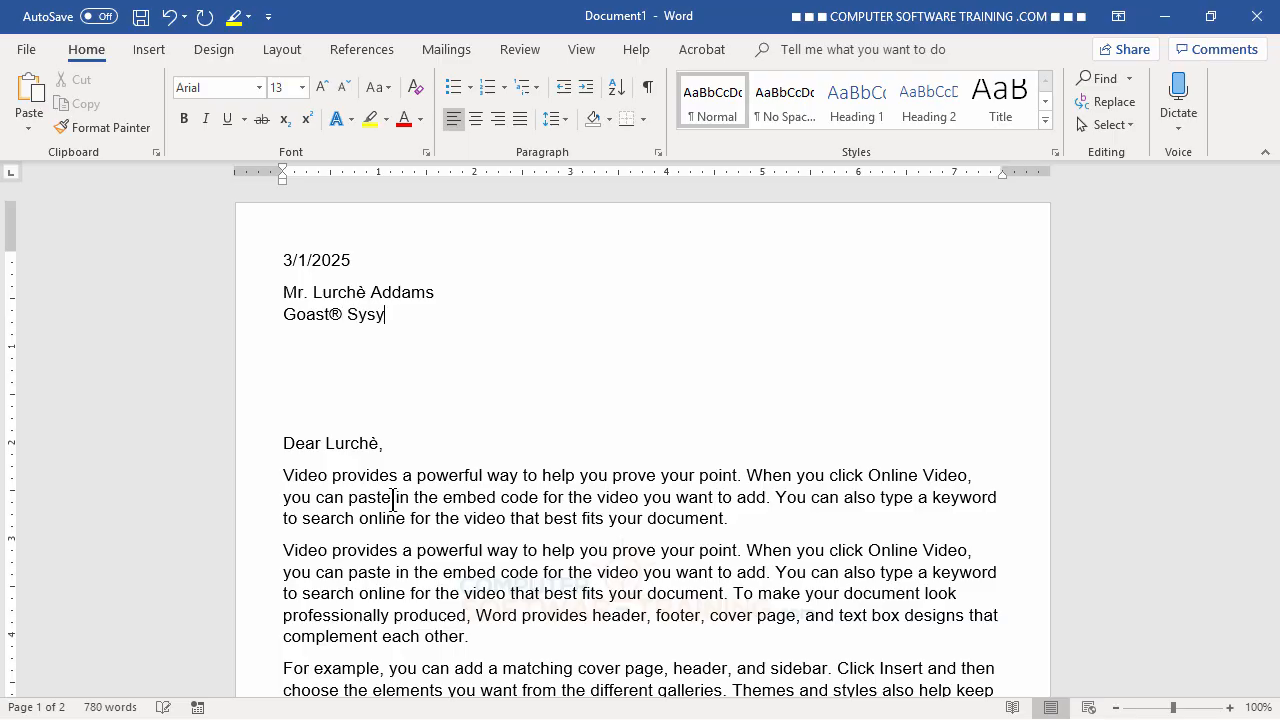
pyautogui.press('BackSpace')
pyautogui.write('tems')
pyautogui.press('Return')
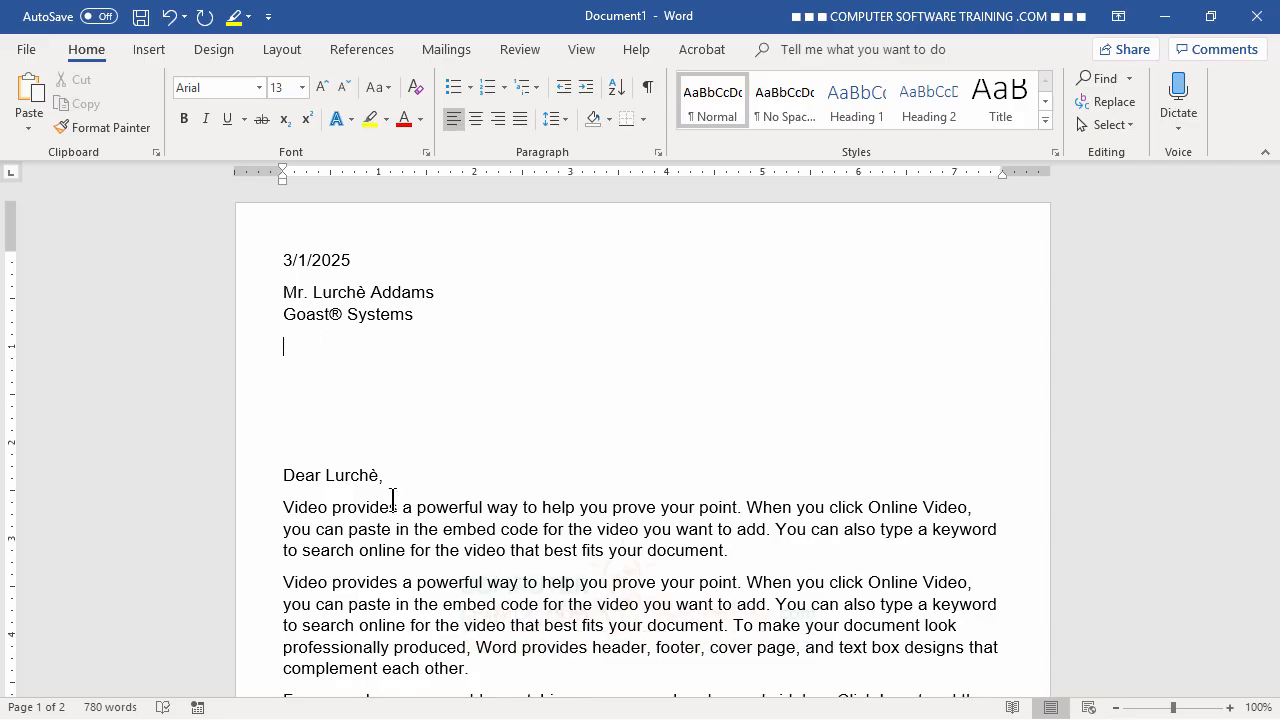
pyautogui.press('BackSpace')
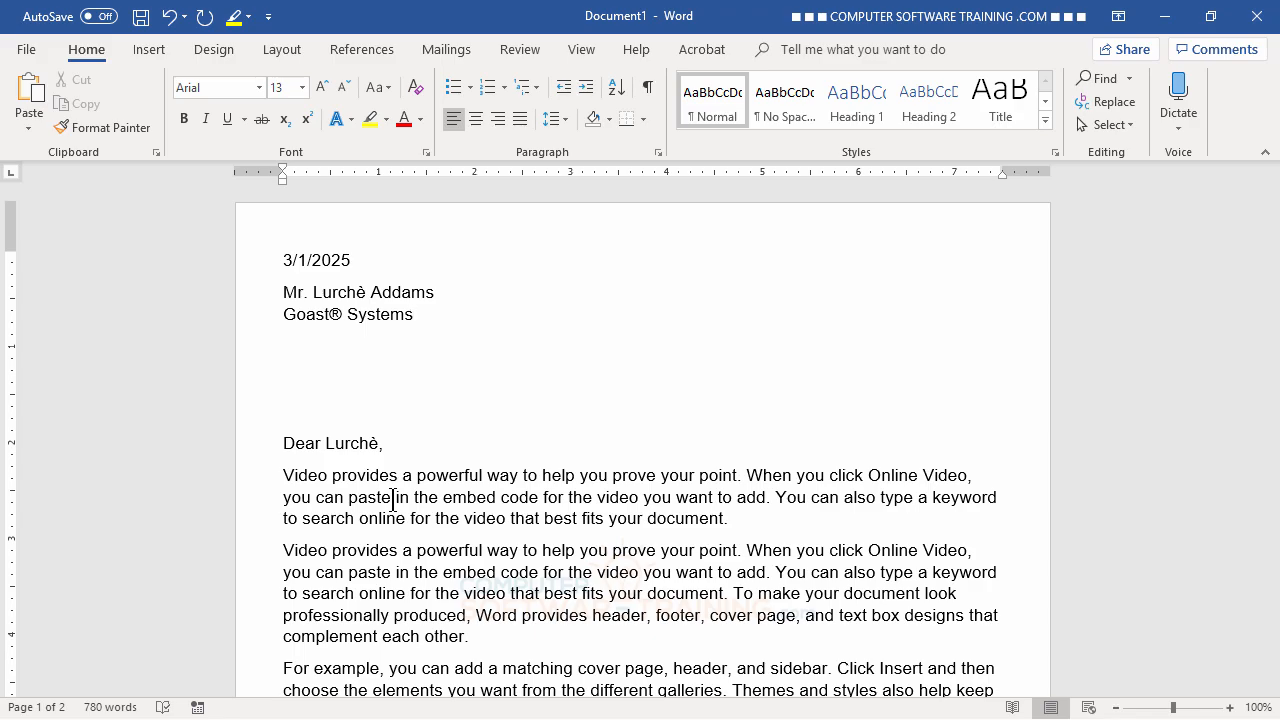
pyautogui.hotkey('shift', 'Return')
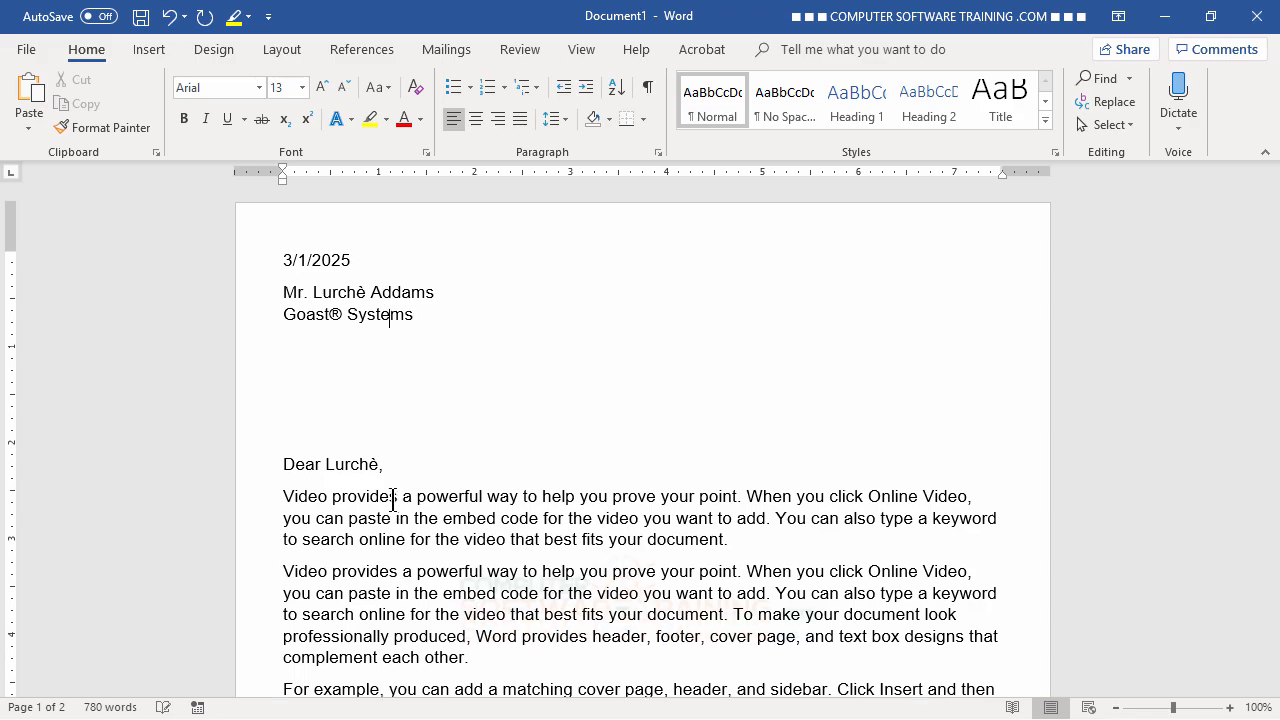
pyautogui.write('1313 Mockingbird ')
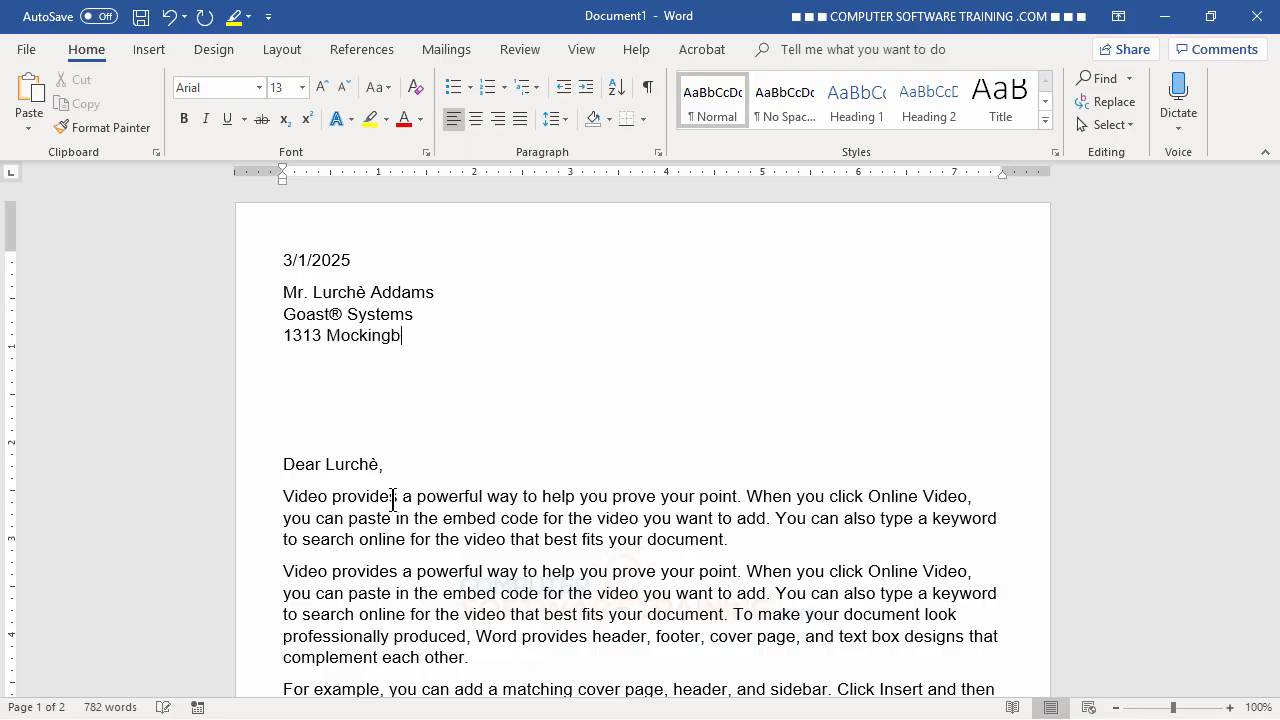
pyautogui.write('Lane')
# - Add the city, state and ZIP line, then delete the blank lines before the greeting
pyautogui.press('Return')
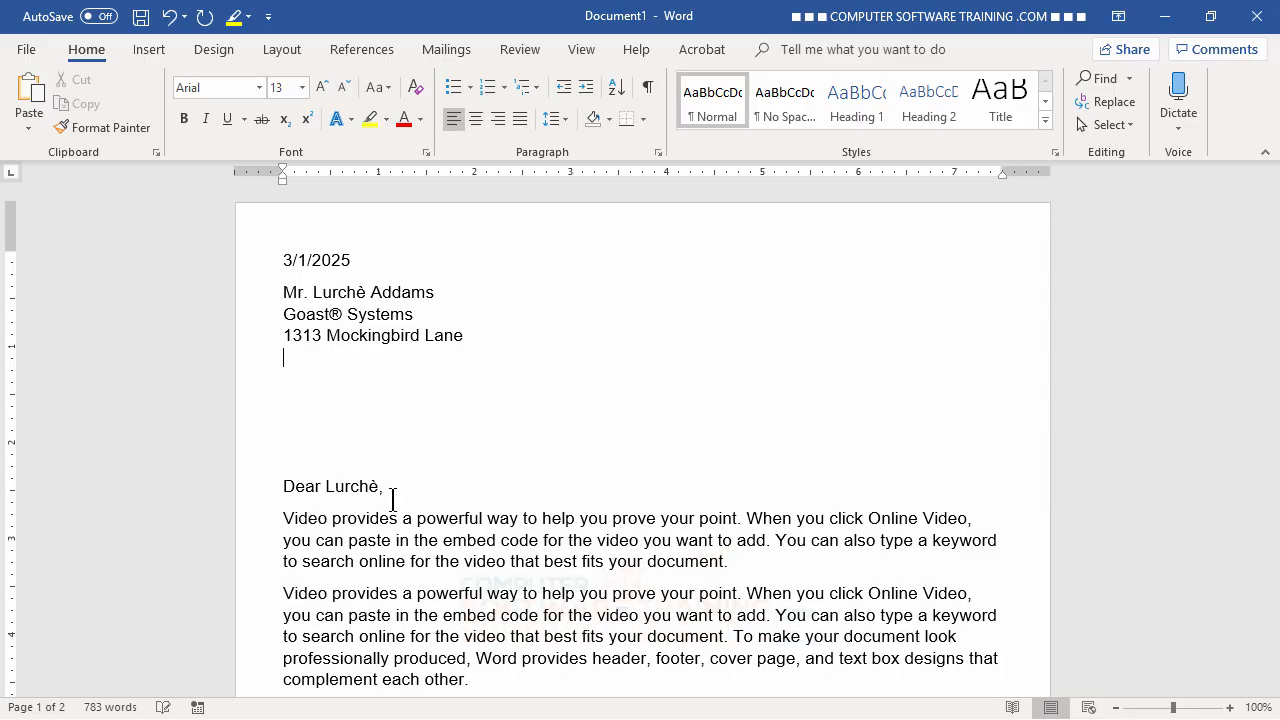
pyautogui.write('Shadow Lakes, ')
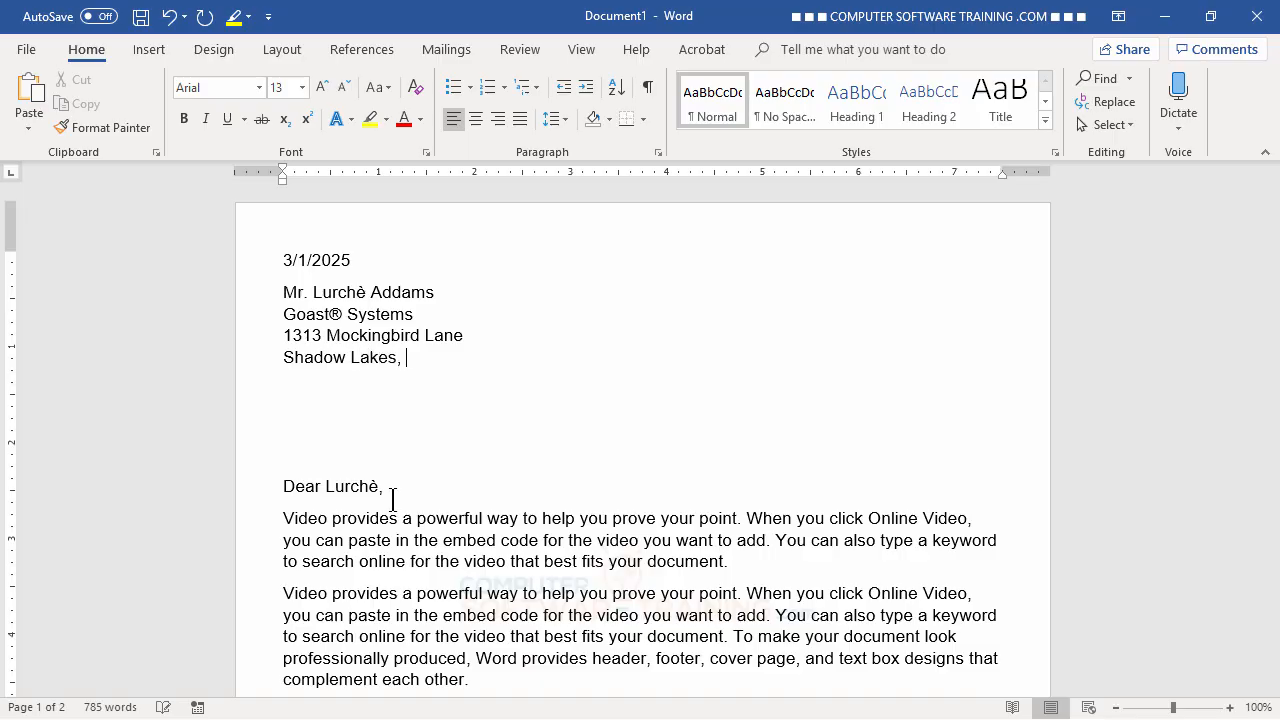
pyautogui.write('HI 96761')
pyautogui.press('Return')
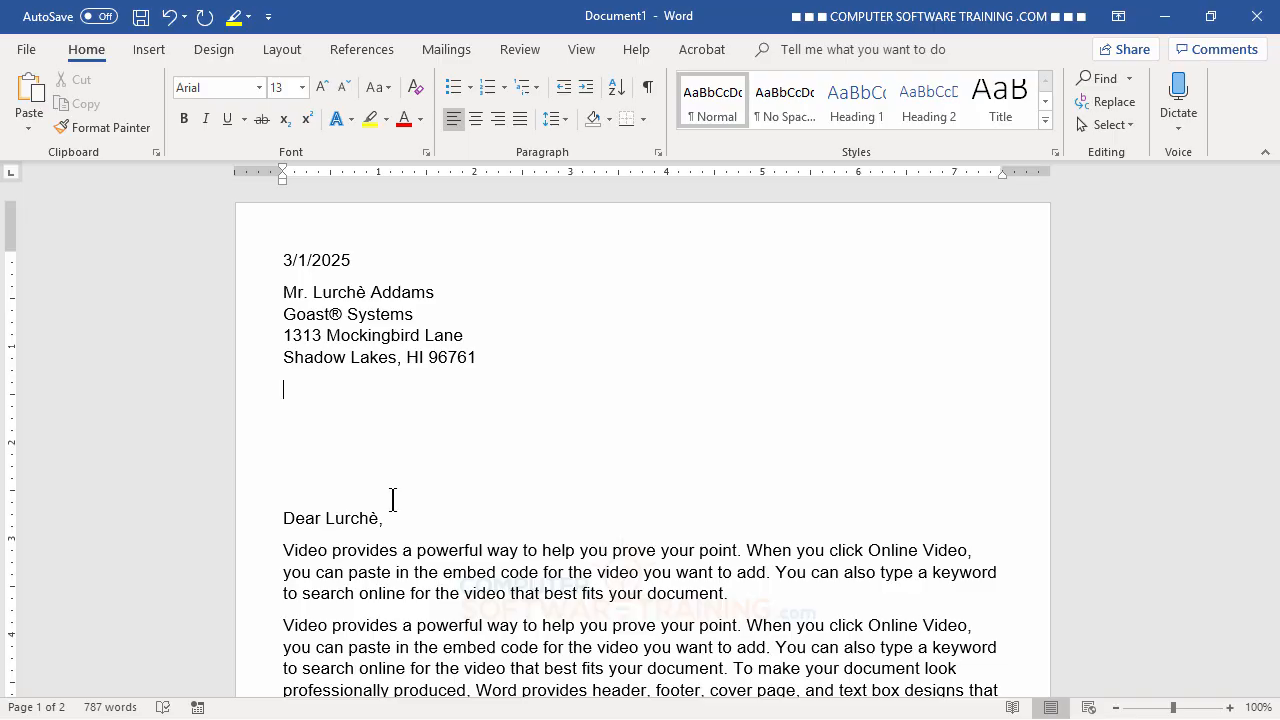
pyautogui.press('Delete')
pyautogui.press('Delete')
pyautogui.press('Delete')
pyautogui.press('Delete')
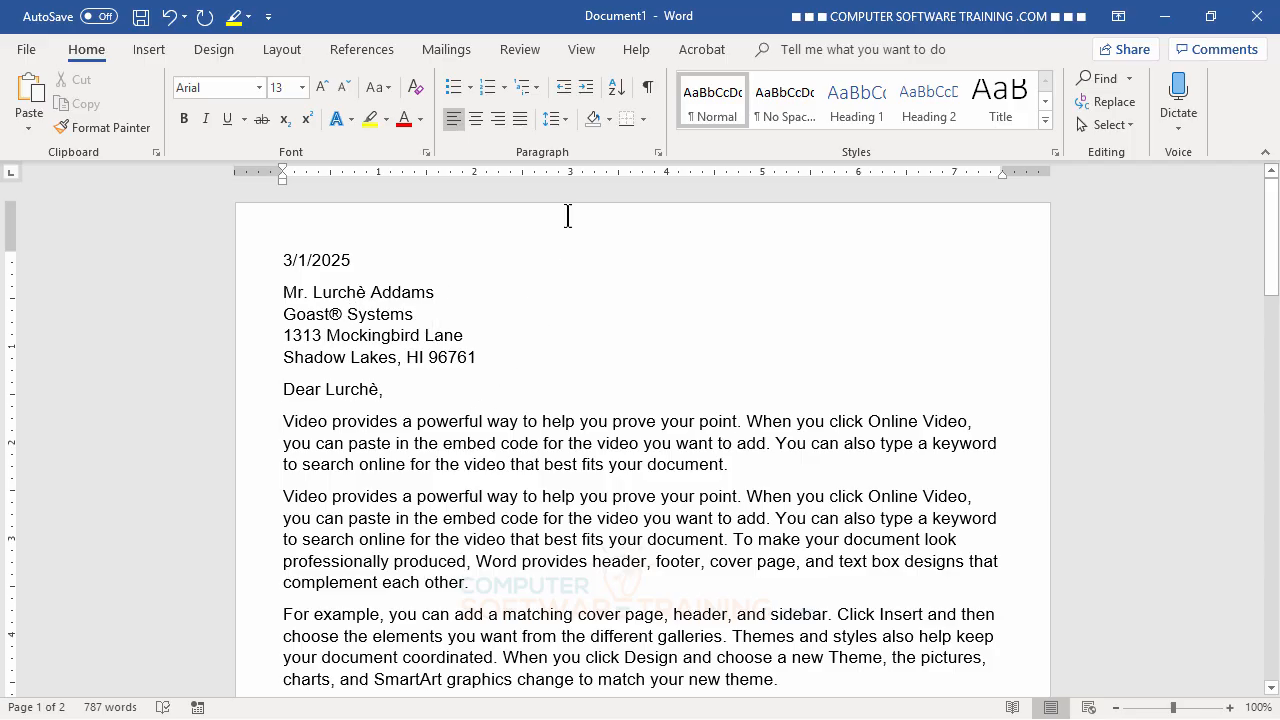
pyautogui.click(564, 119)
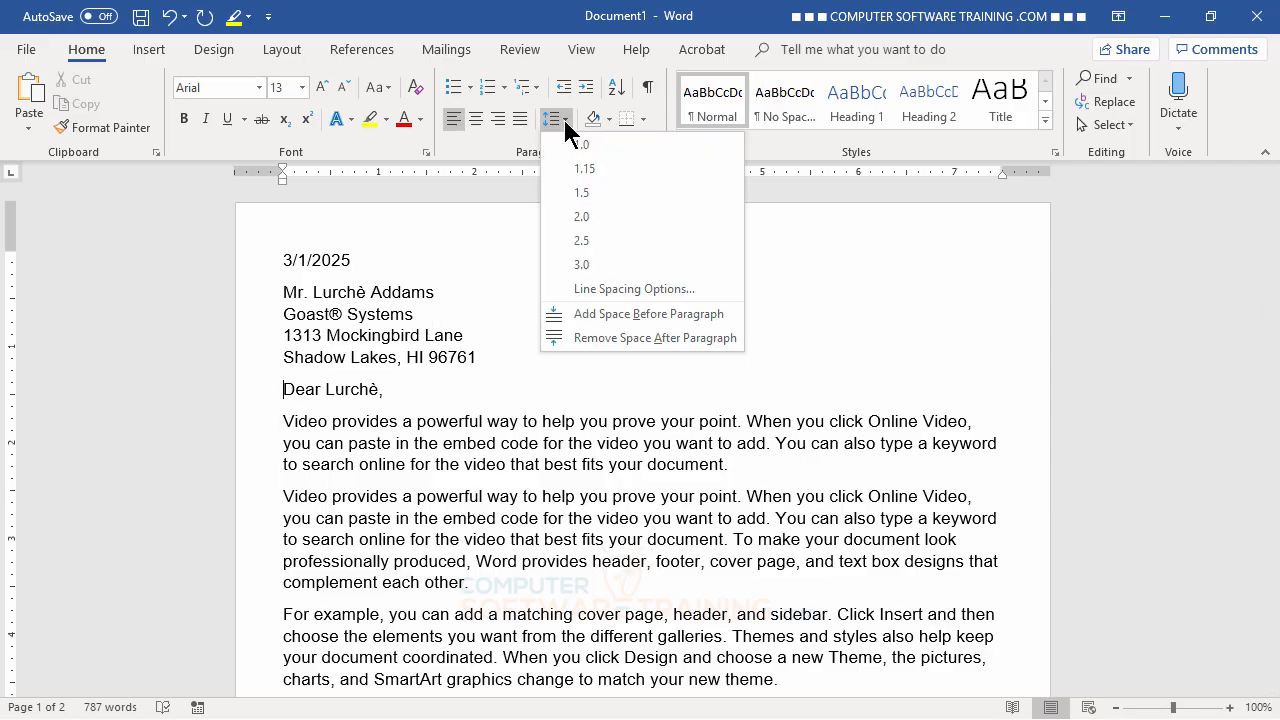
pyautogui.click(562, 116)
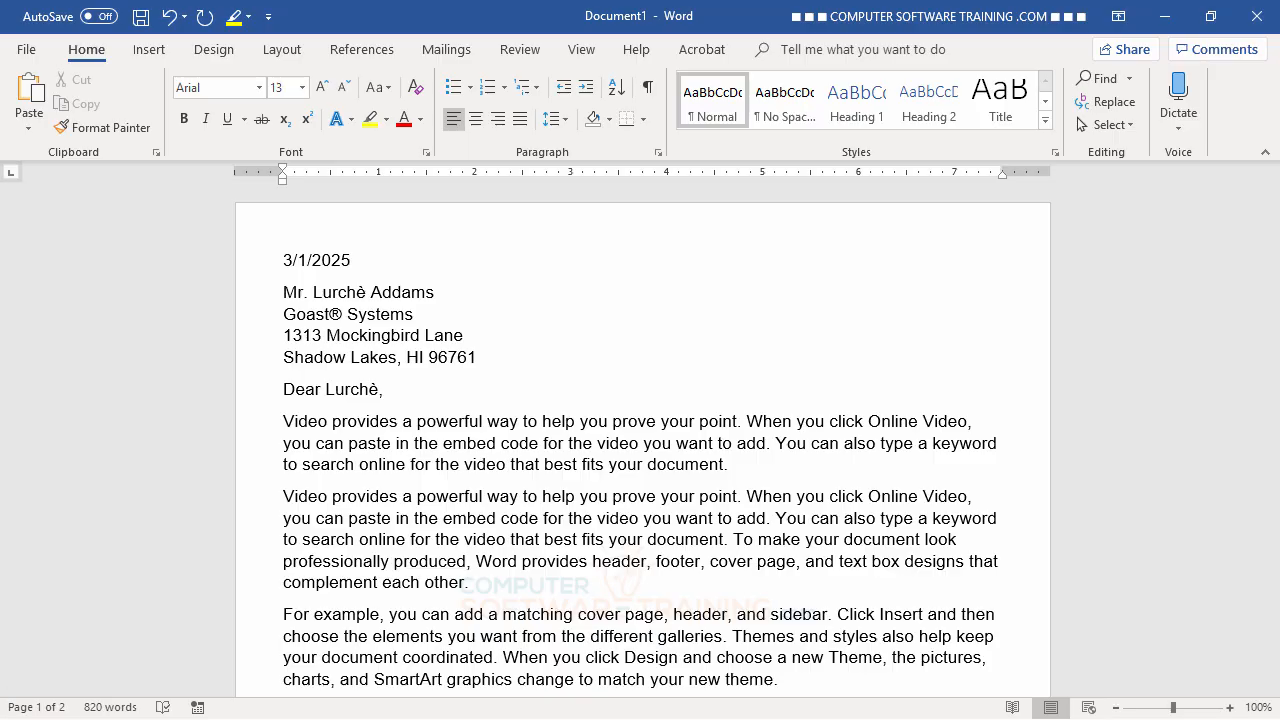
# - Zoom out step by step from 100% to 50% so both letter pages show side by side
pyautogui.scroll(-1, 788, 470)
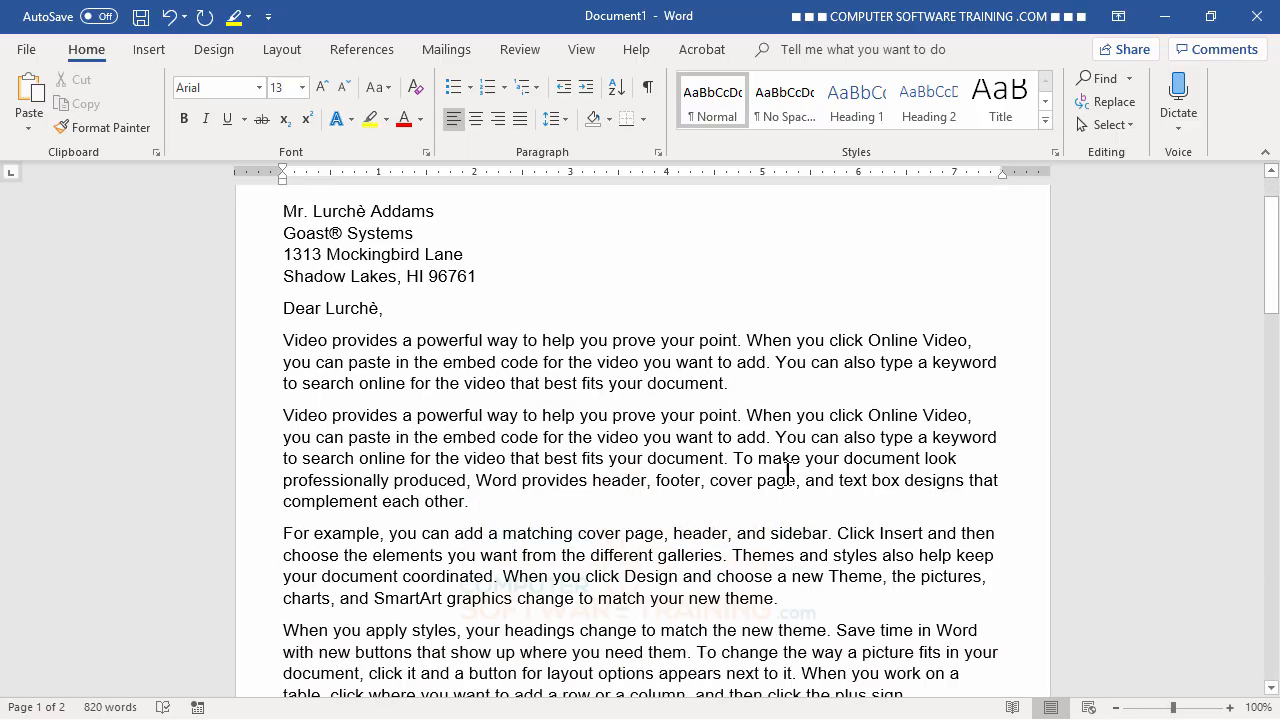
pyautogui.scroll(-3, 788, 470)
pyautogui.scroll(4, 788, 472)
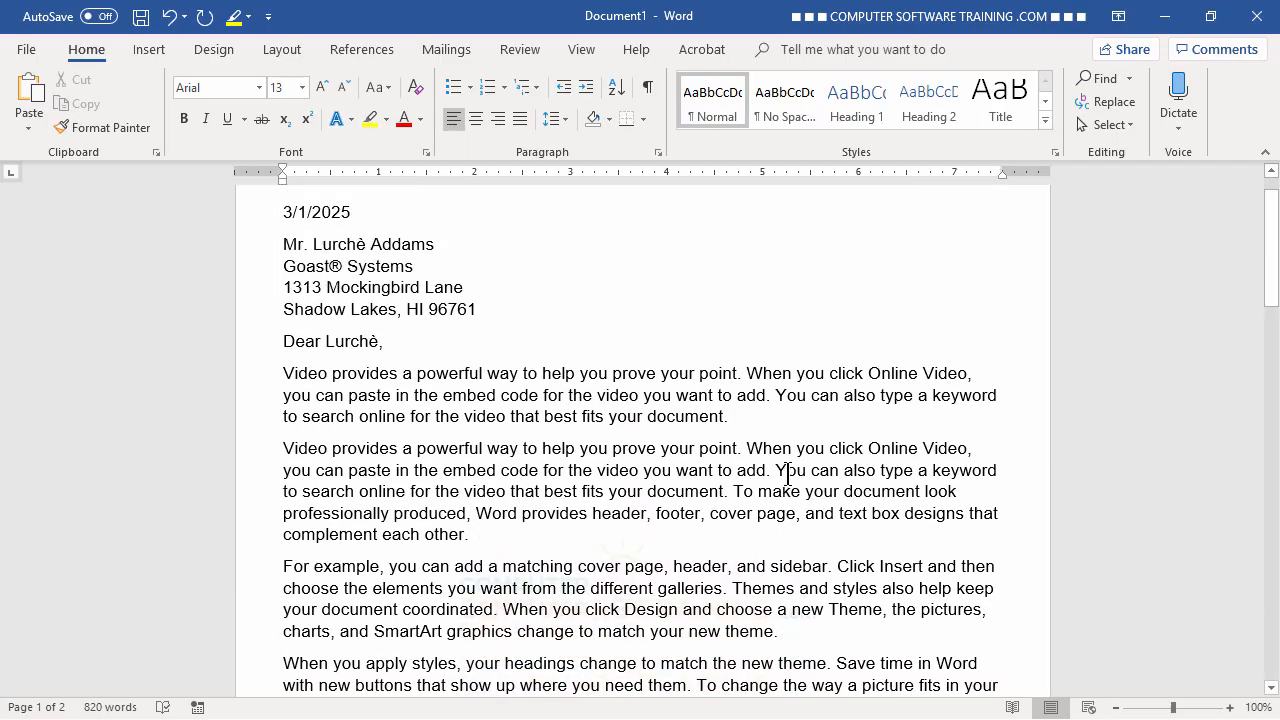
pyautogui.click(1117, 708)
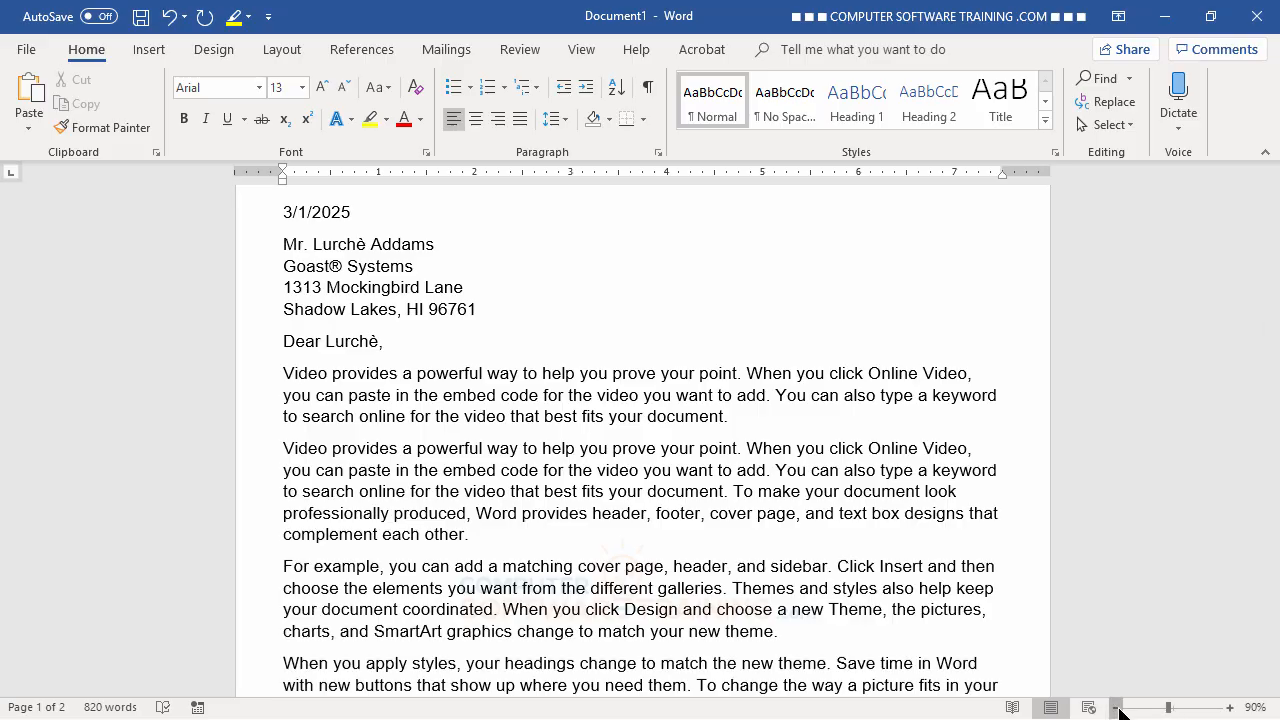
pyautogui.click(1117, 708)
pyautogui.click(1117, 708)
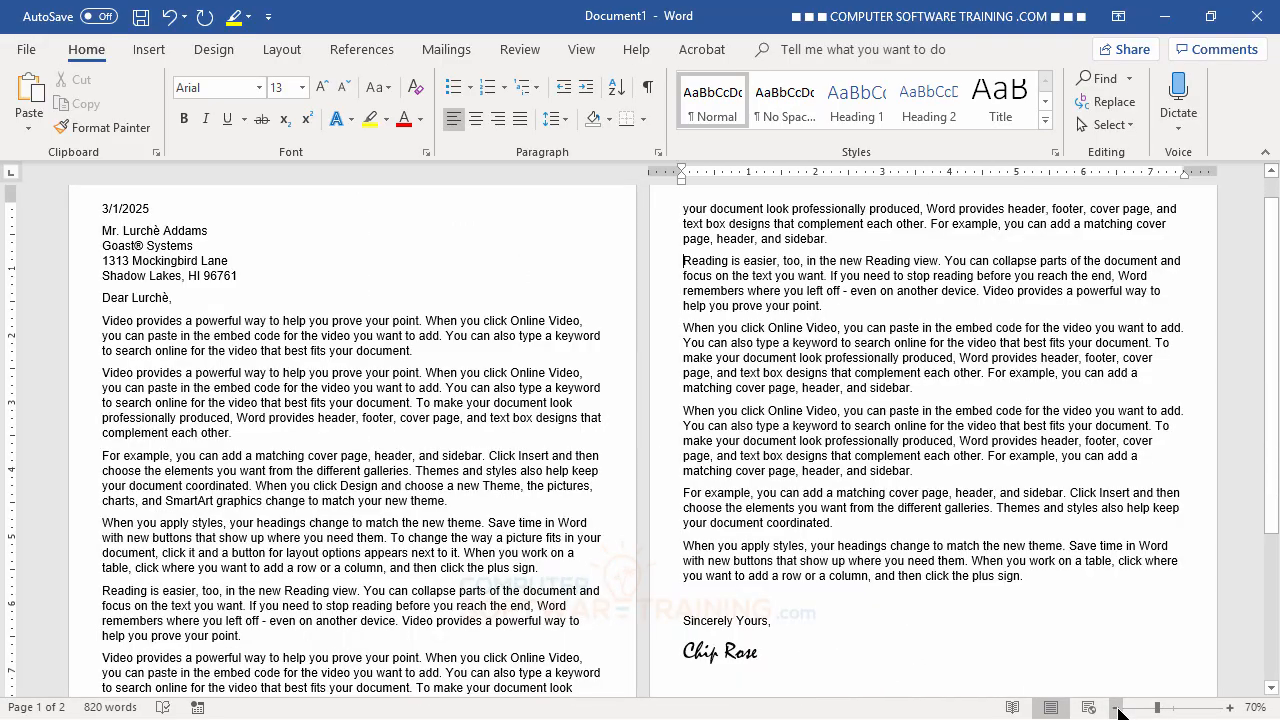
pyautogui.click(1117, 708)
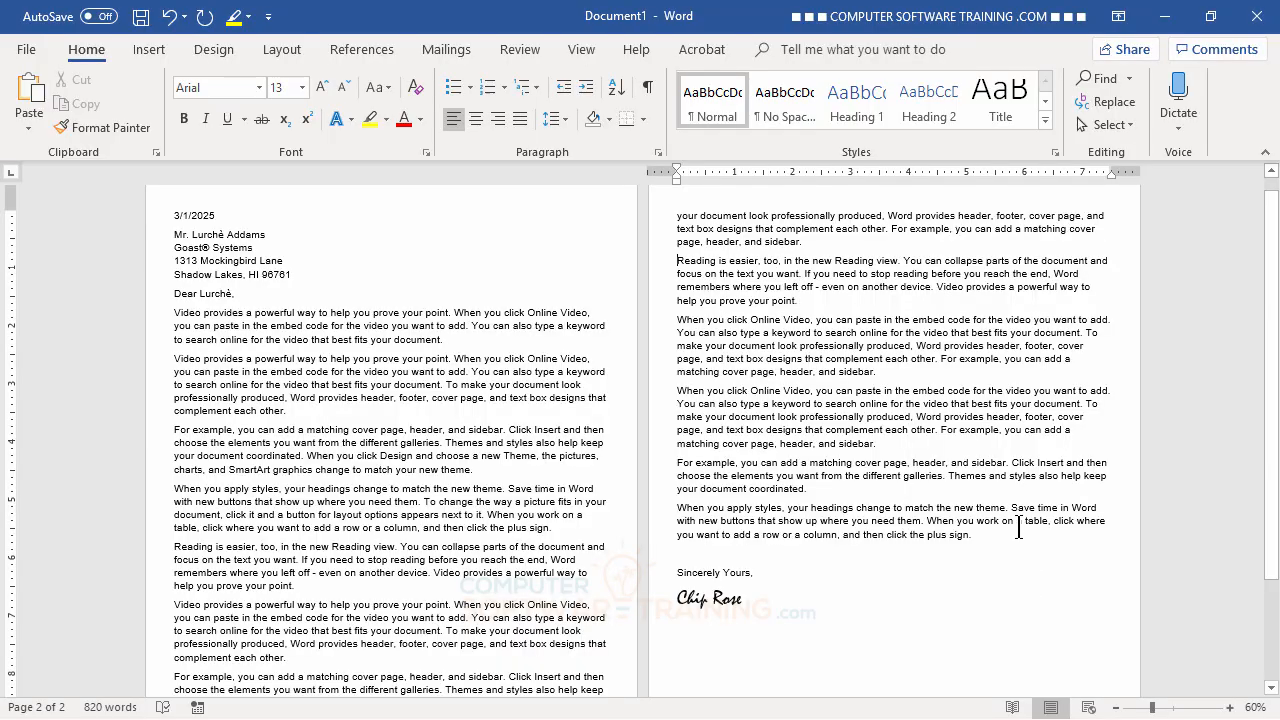
pyautogui.scroll(-1, 1018, 528)
pyautogui.scroll(1, 1018, 528)
pyautogui.click(1117, 708)
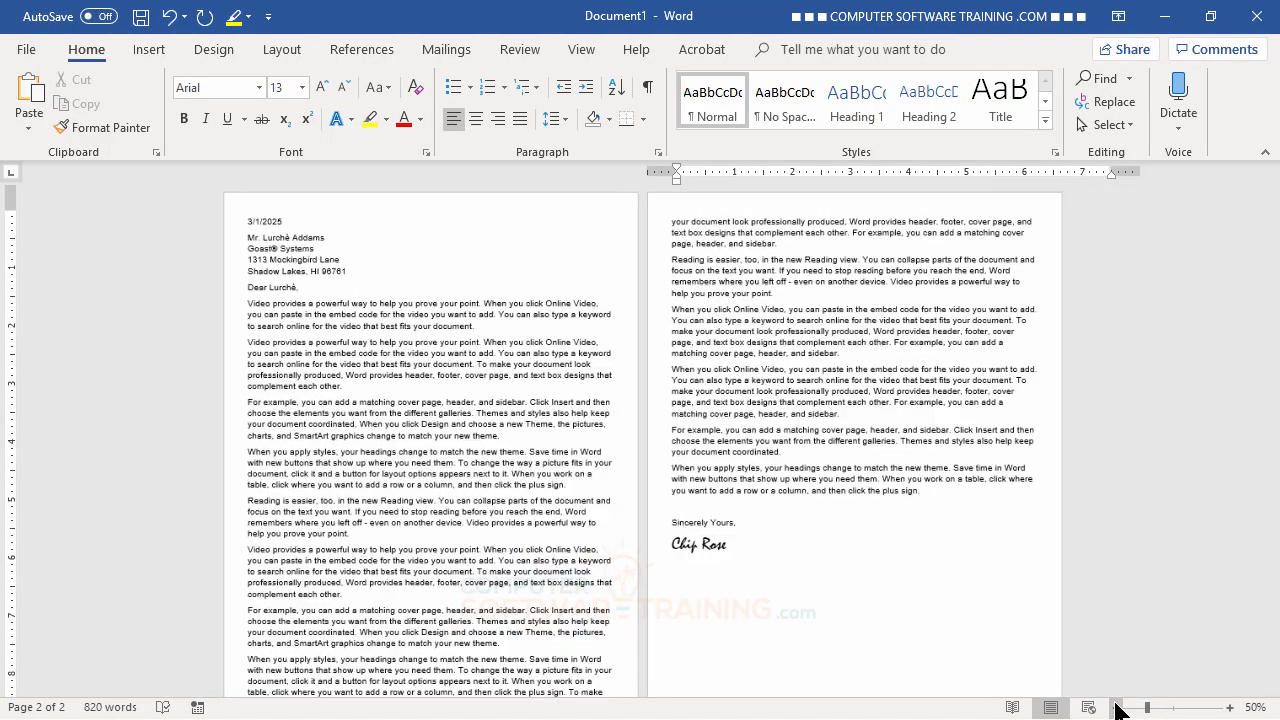
pyautogui.scroll(-1, 931, 543)
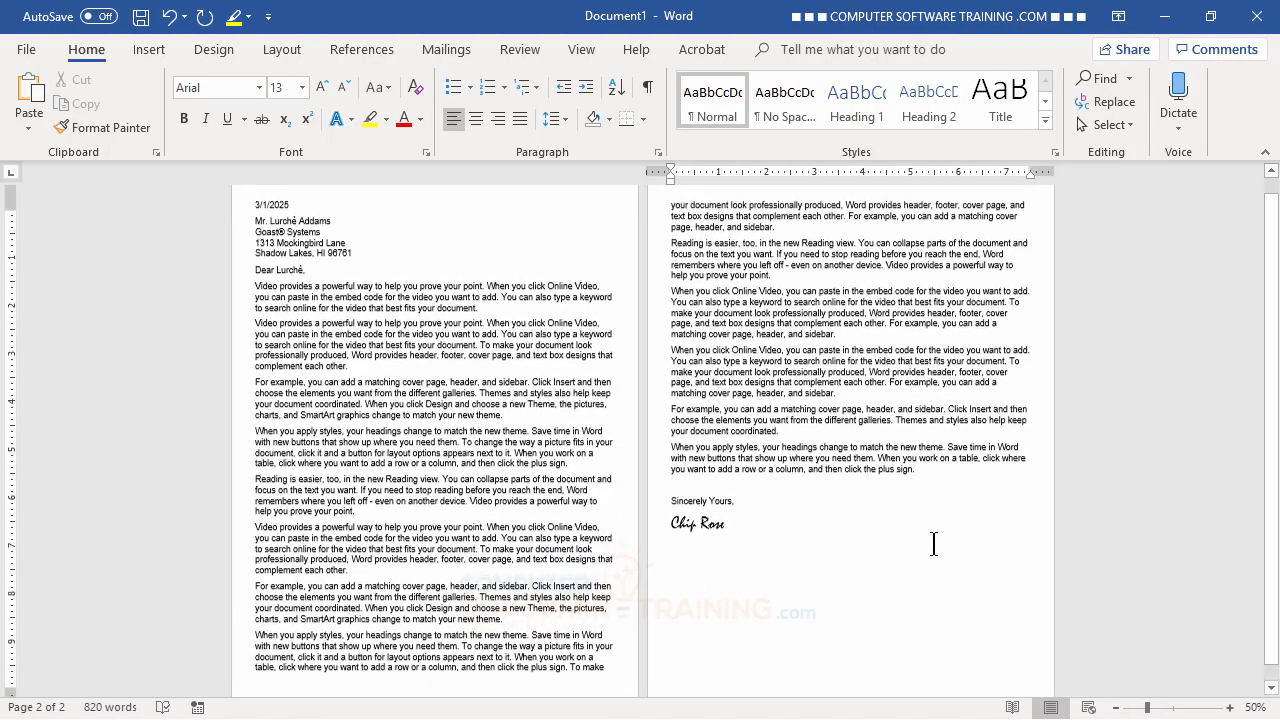
pyautogui.scroll(1, 933, 543)
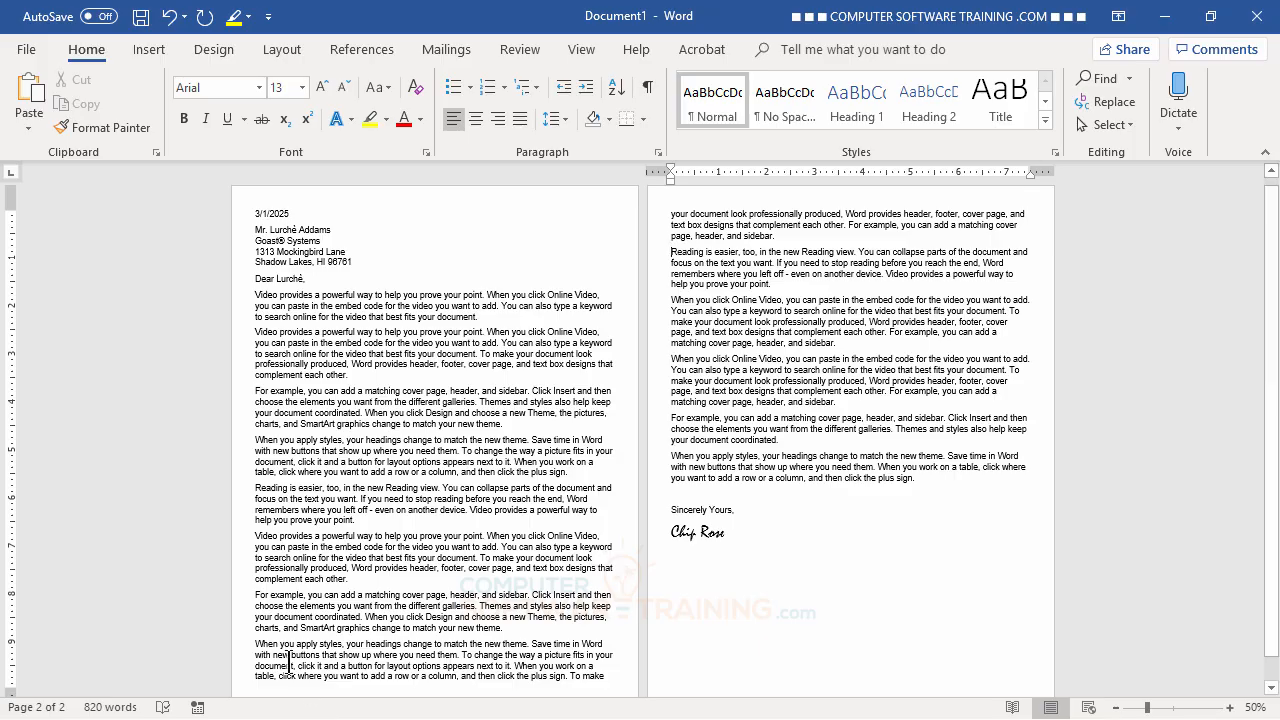
# - Insert a page break before the 'When you apply styles' paragraph so it starts page 2
pyautogui.click(254, 646)
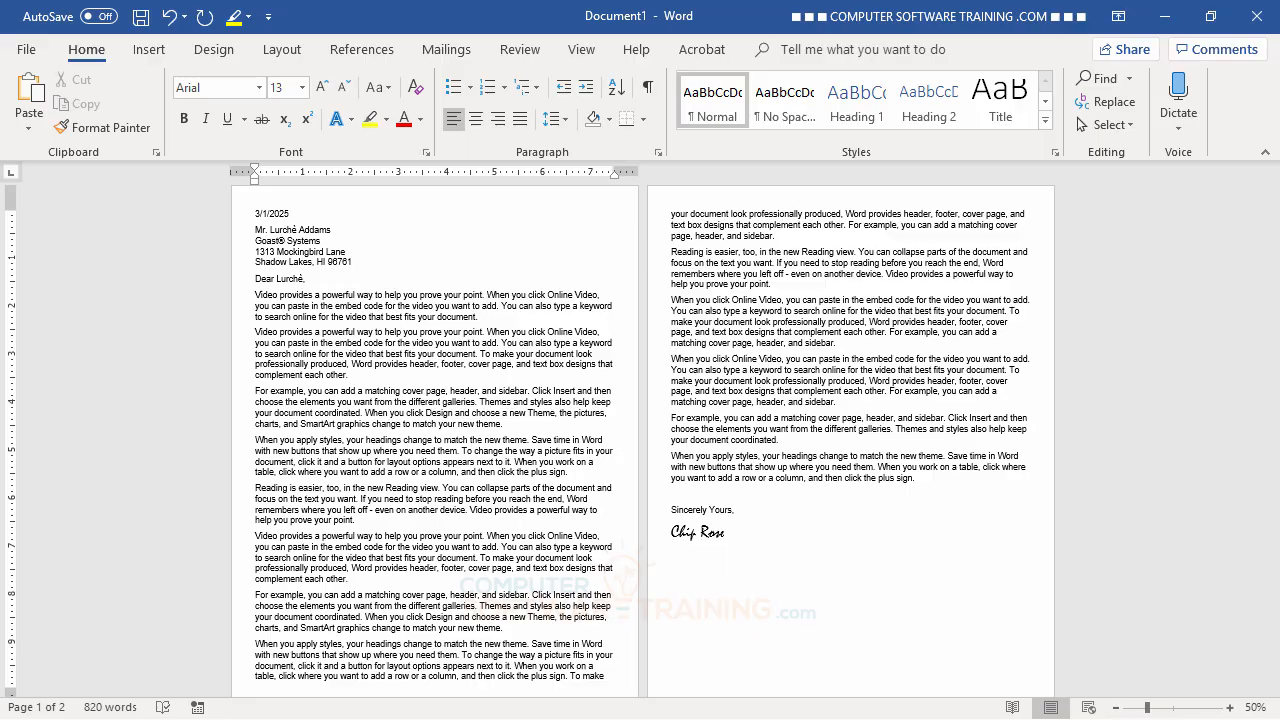
pyautogui.press('Return')
pyautogui.hotkey('ctrl', 'Return')
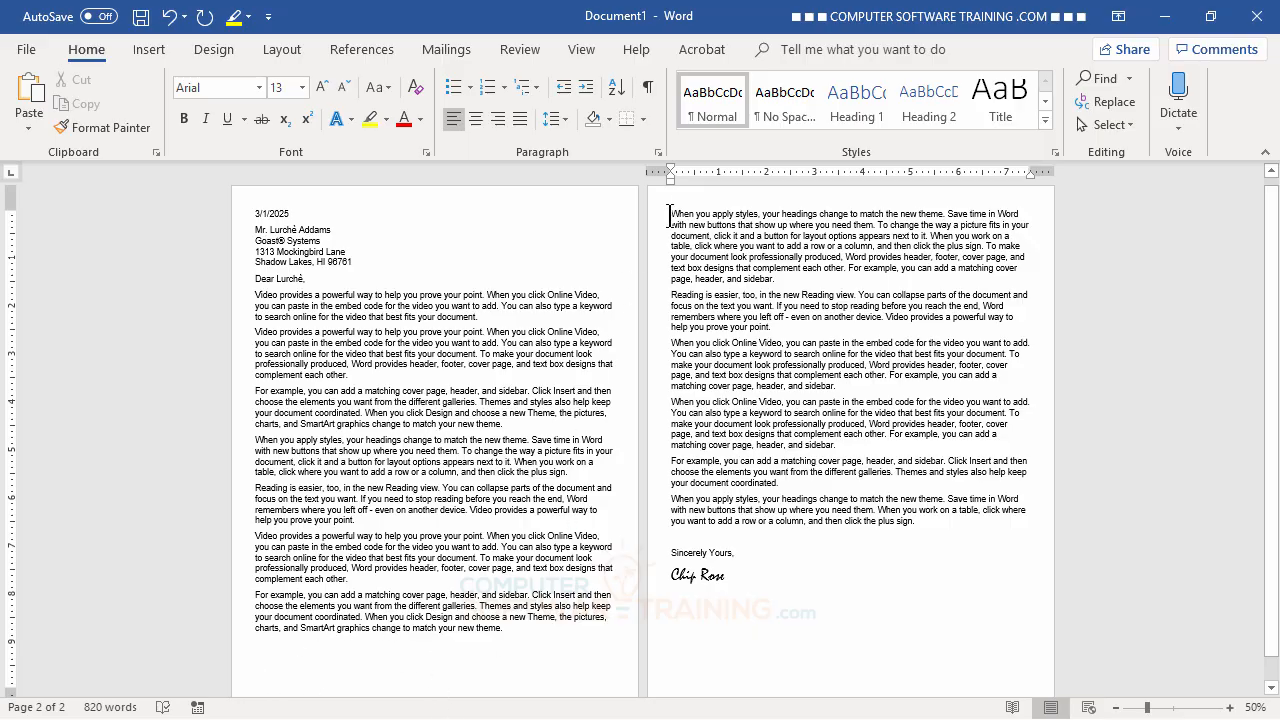
# - Try blank lines after 'complement each other.', then delete the page break at the top of page 2
pyautogui.click(362, 579)
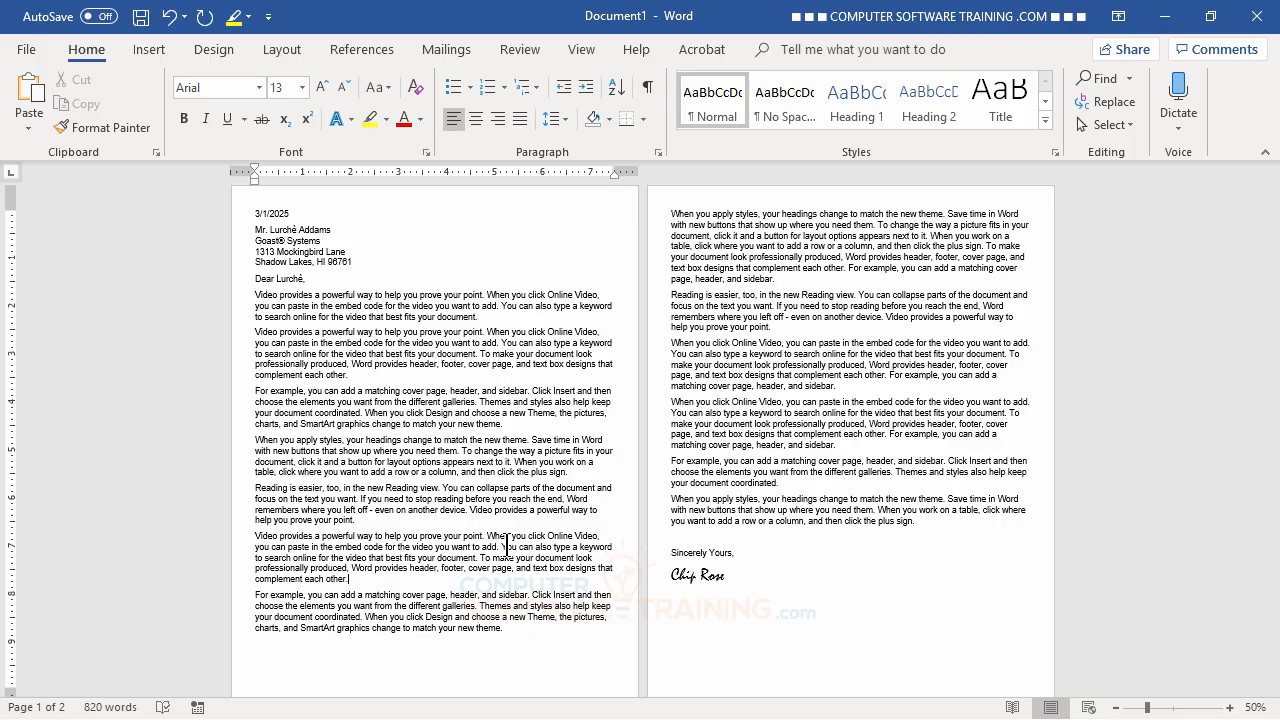
pyautogui.press('Return')
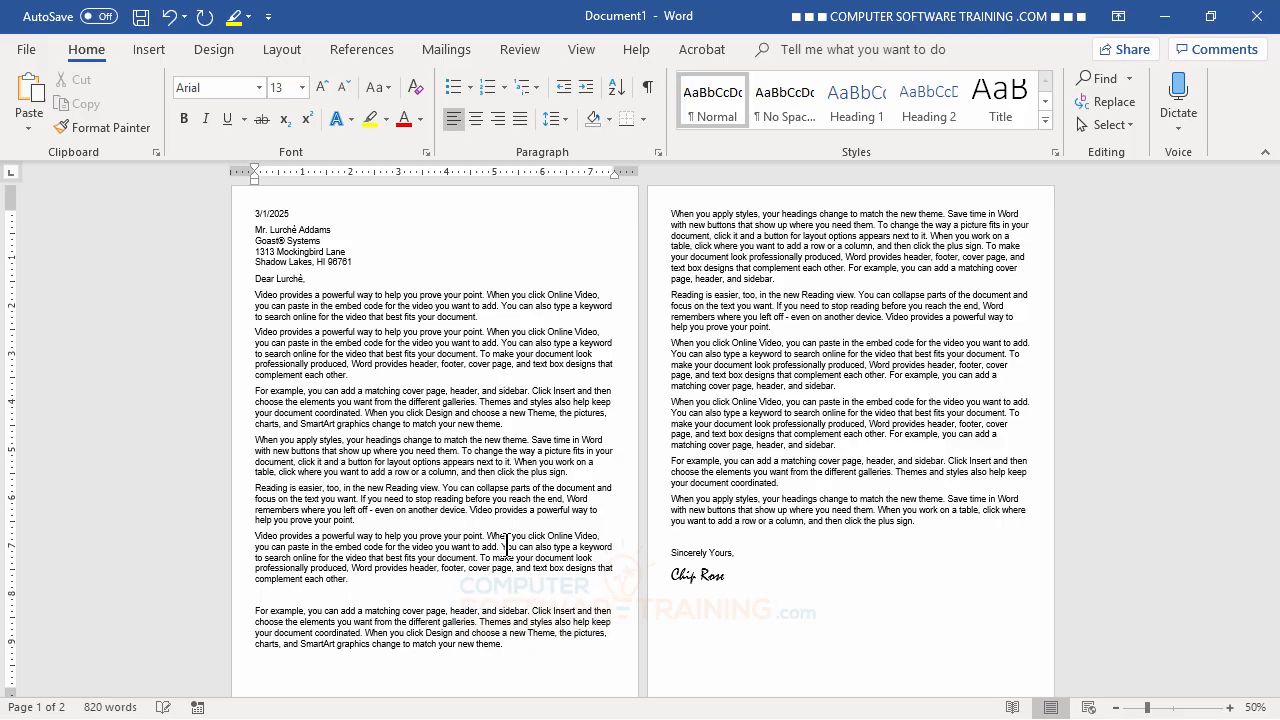
pyautogui.press('Return')
pyautogui.press('BackSpace')
pyautogui.press('BackSpace')
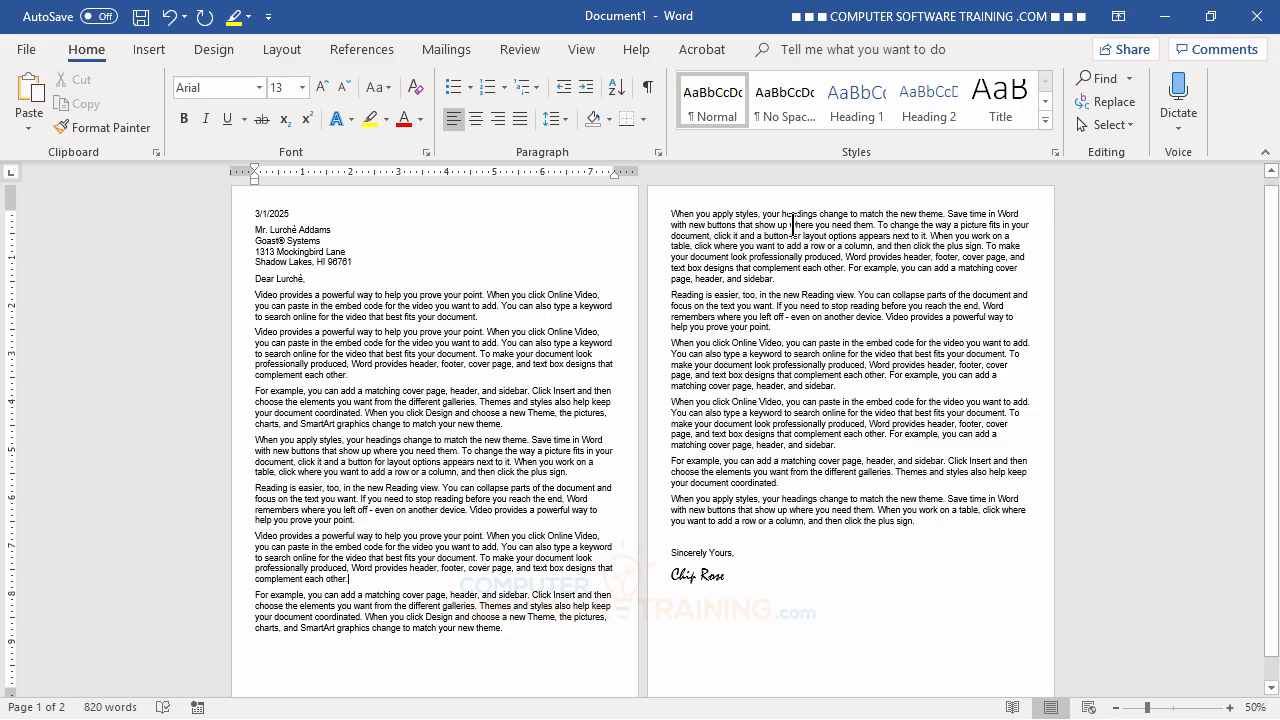
pyautogui.click(666, 212)
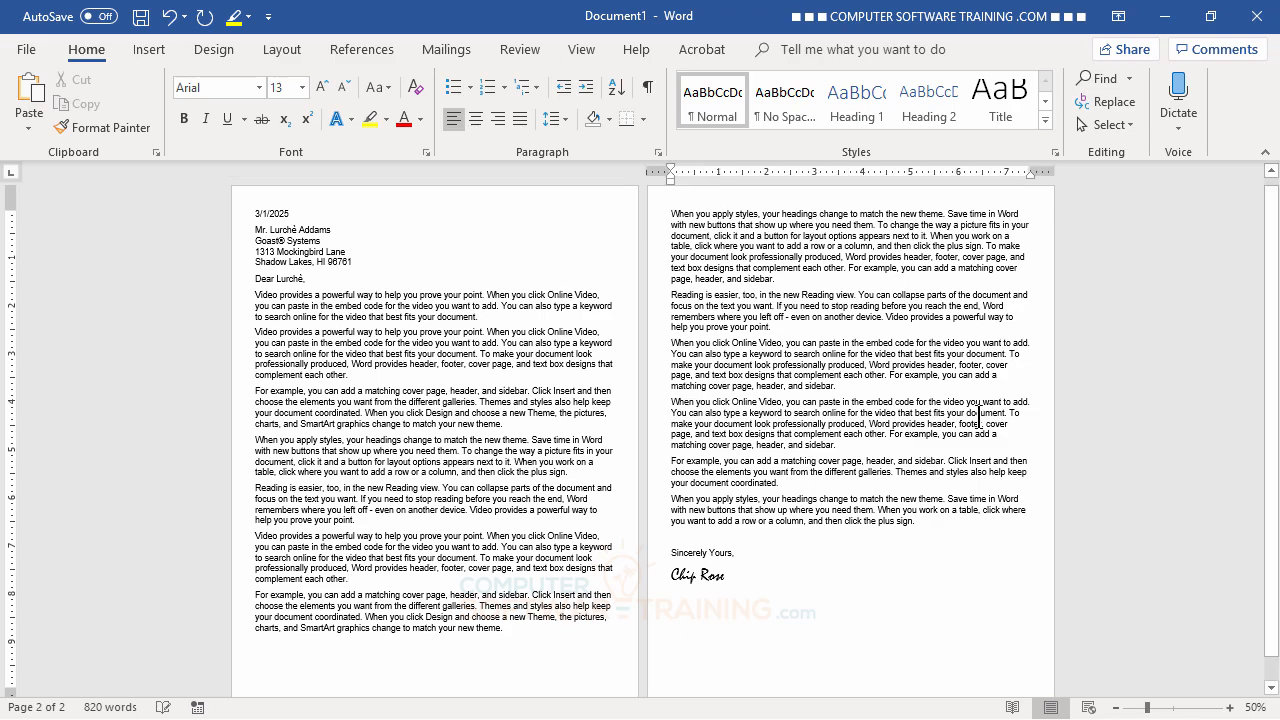
pyautogui.press('BackSpace')
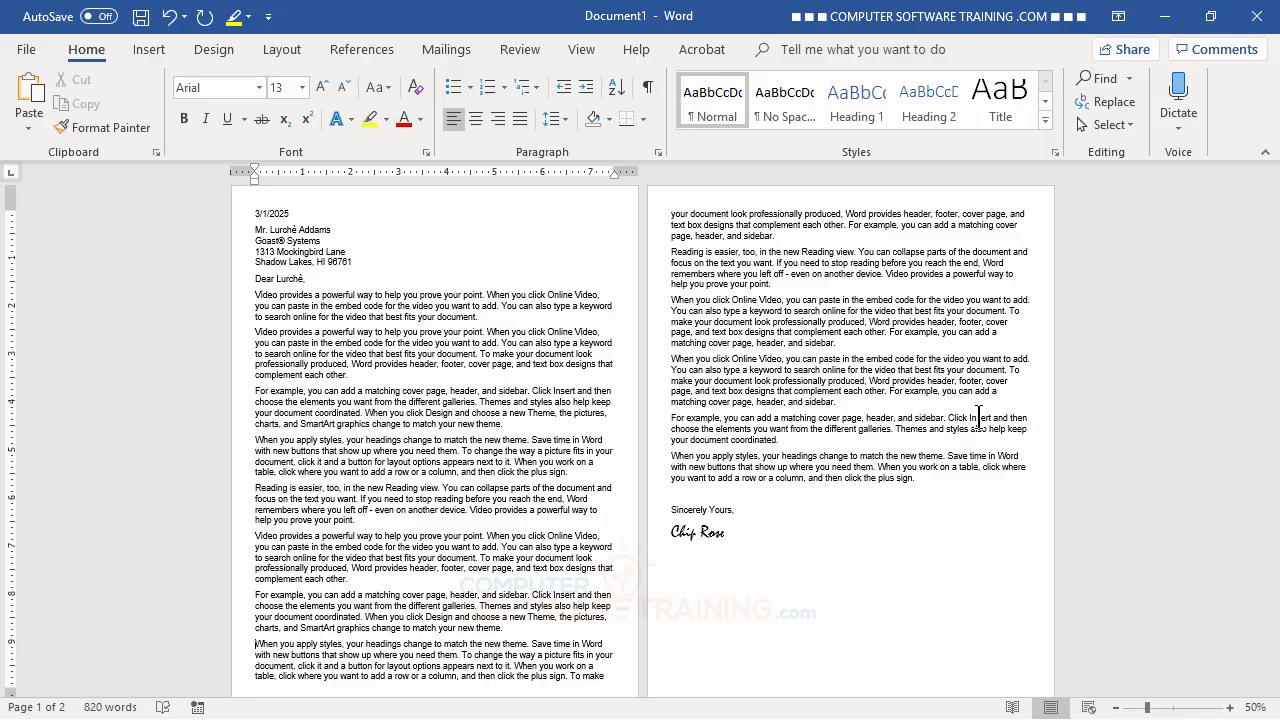
# - Reinsert a page break, test blank lines near page 1's bottom, then delete the break again
pyautogui.hotkey('ctrl', 'Return')
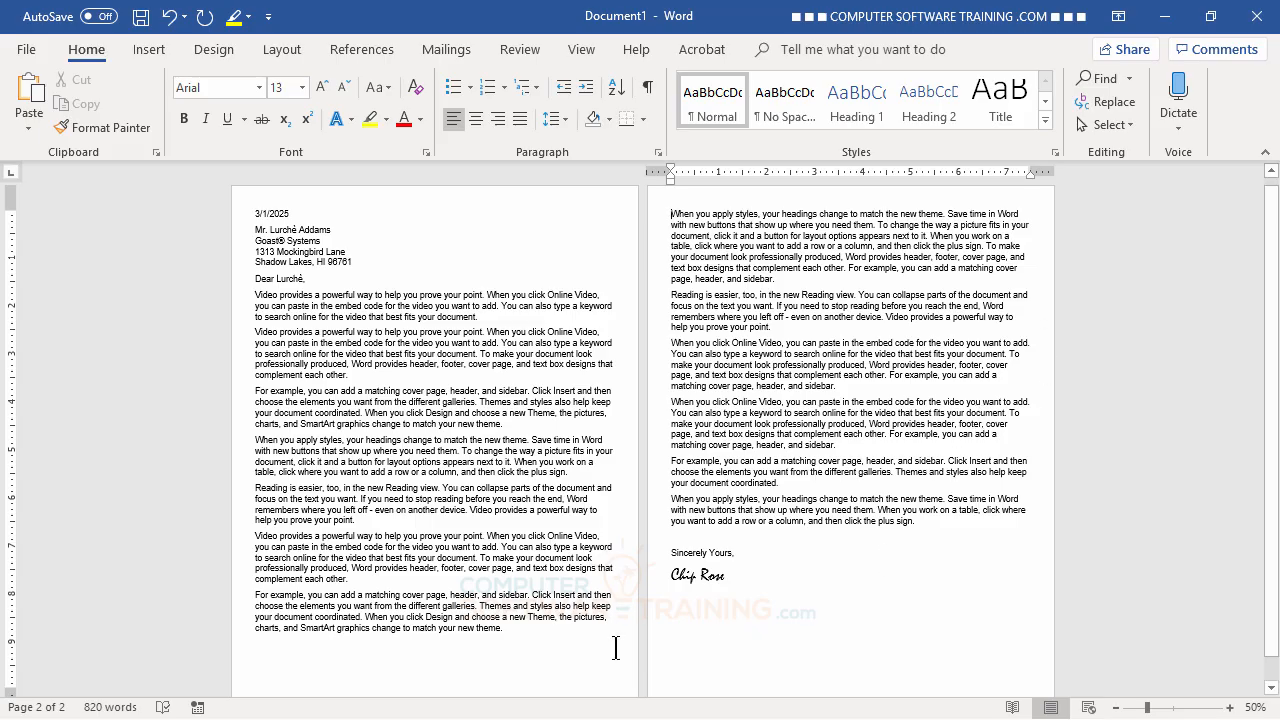
pyautogui.click(365, 578)
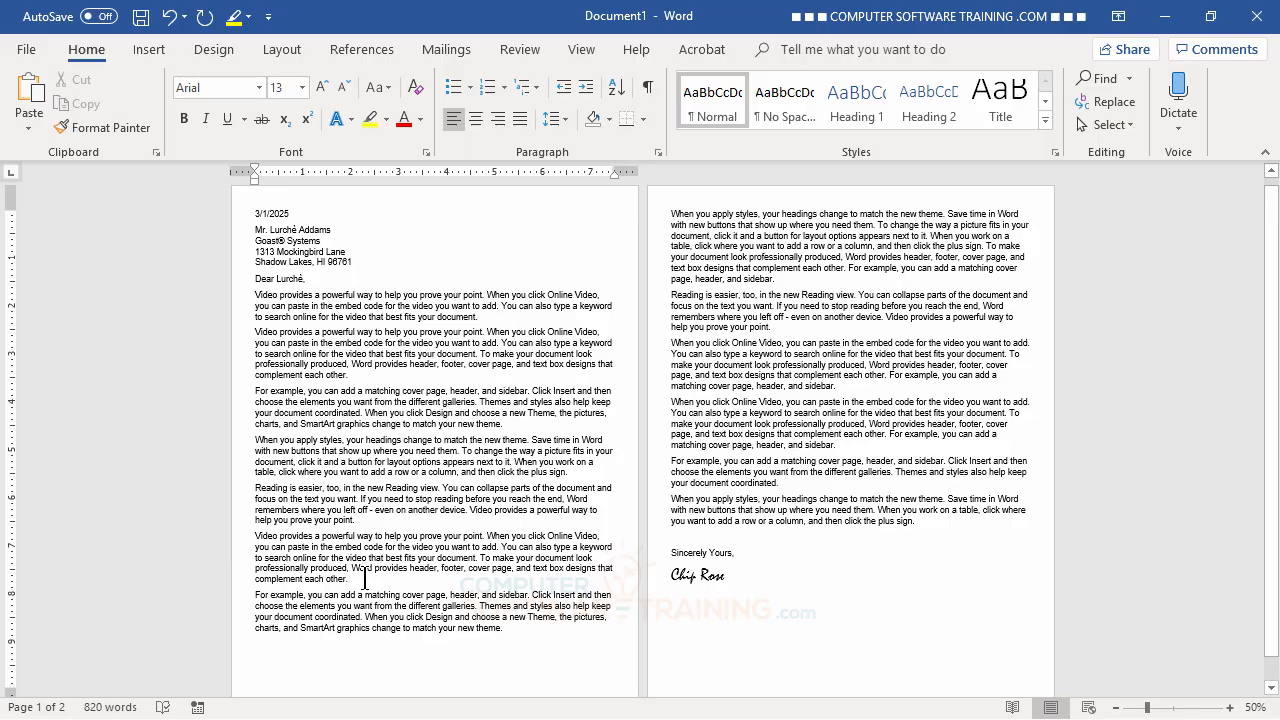
pyautogui.press('Return')
pyautogui.press('Return')
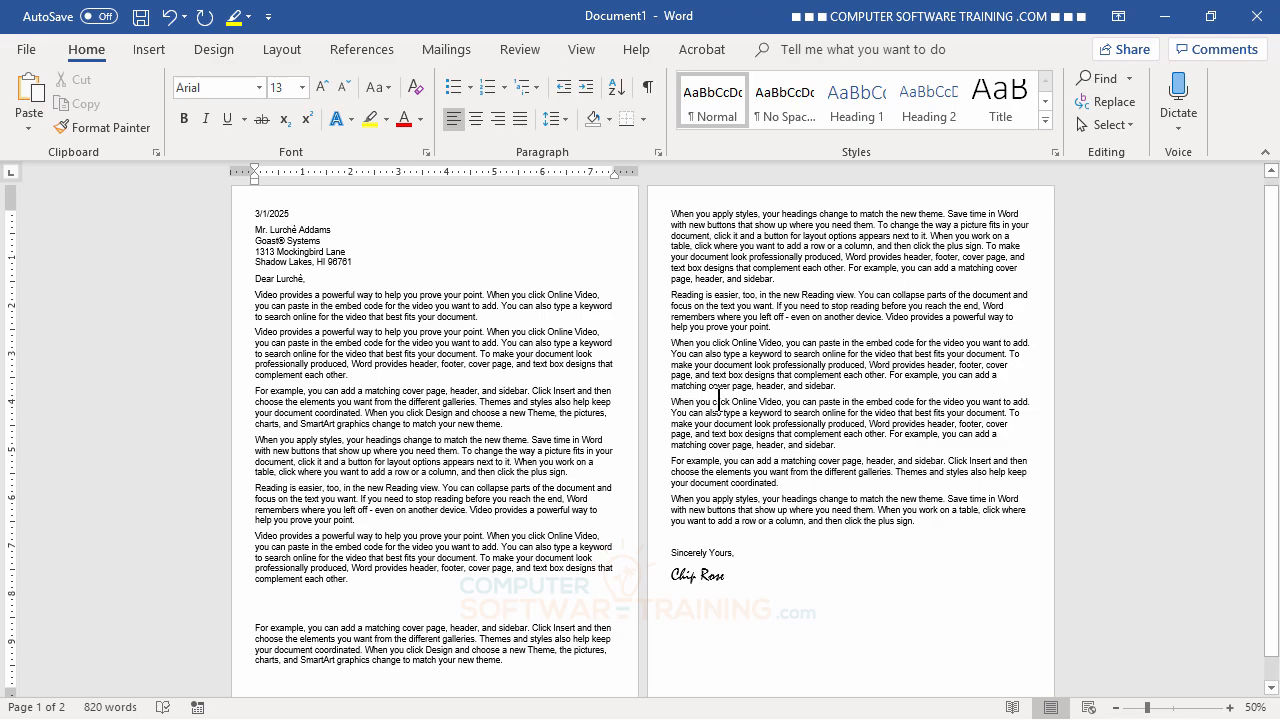
pyautogui.press('BackSpace')
pyautogui.press('BackSpace')
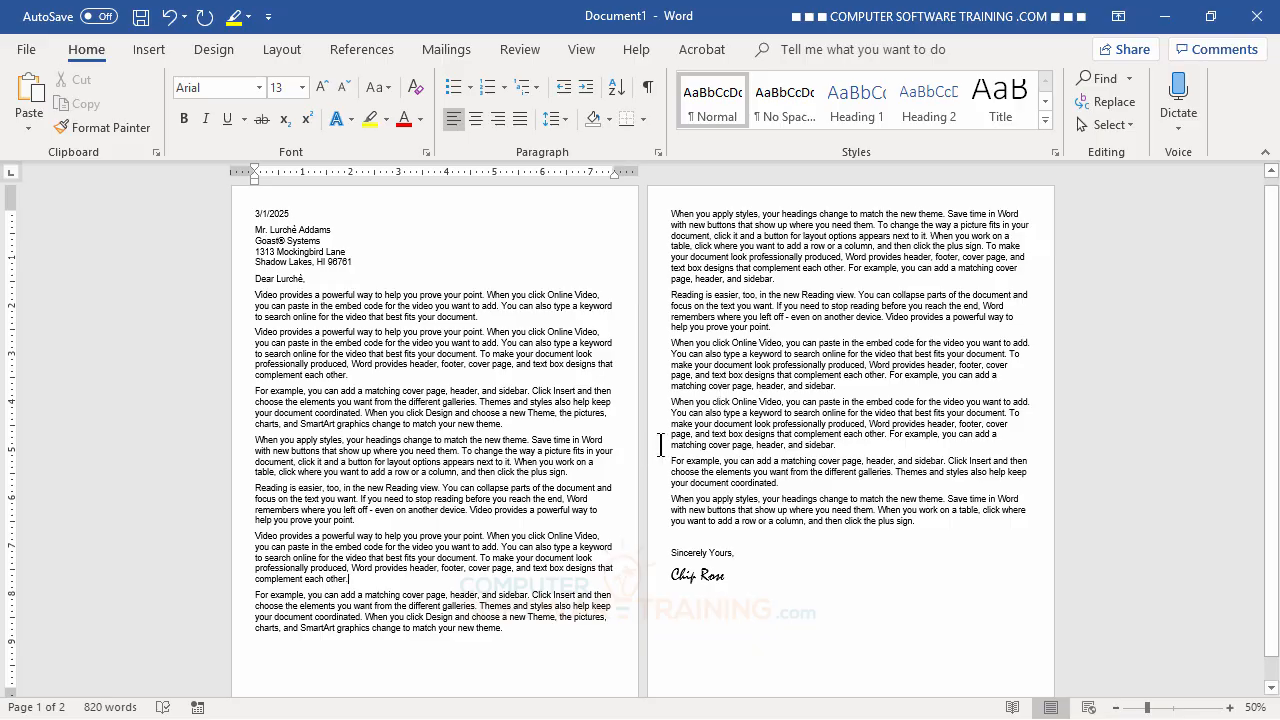
pyautogui.click(667, 215)
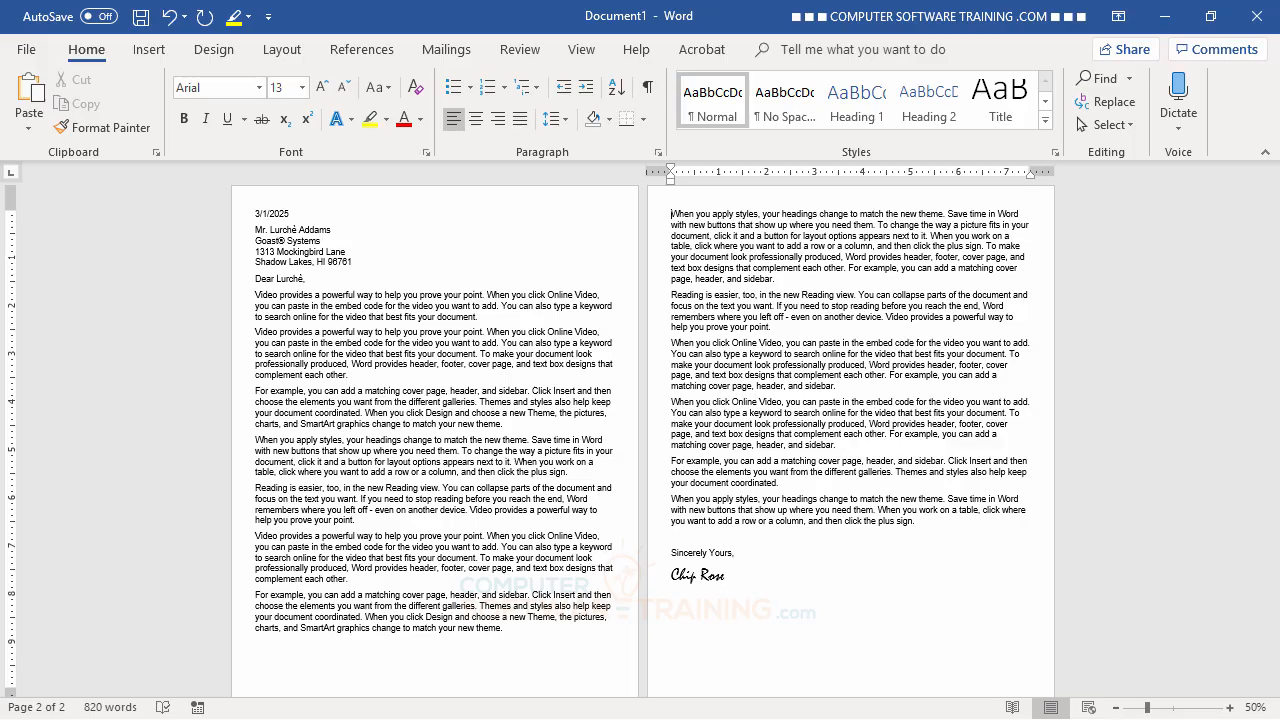
pyautogui.press('BackSpace')
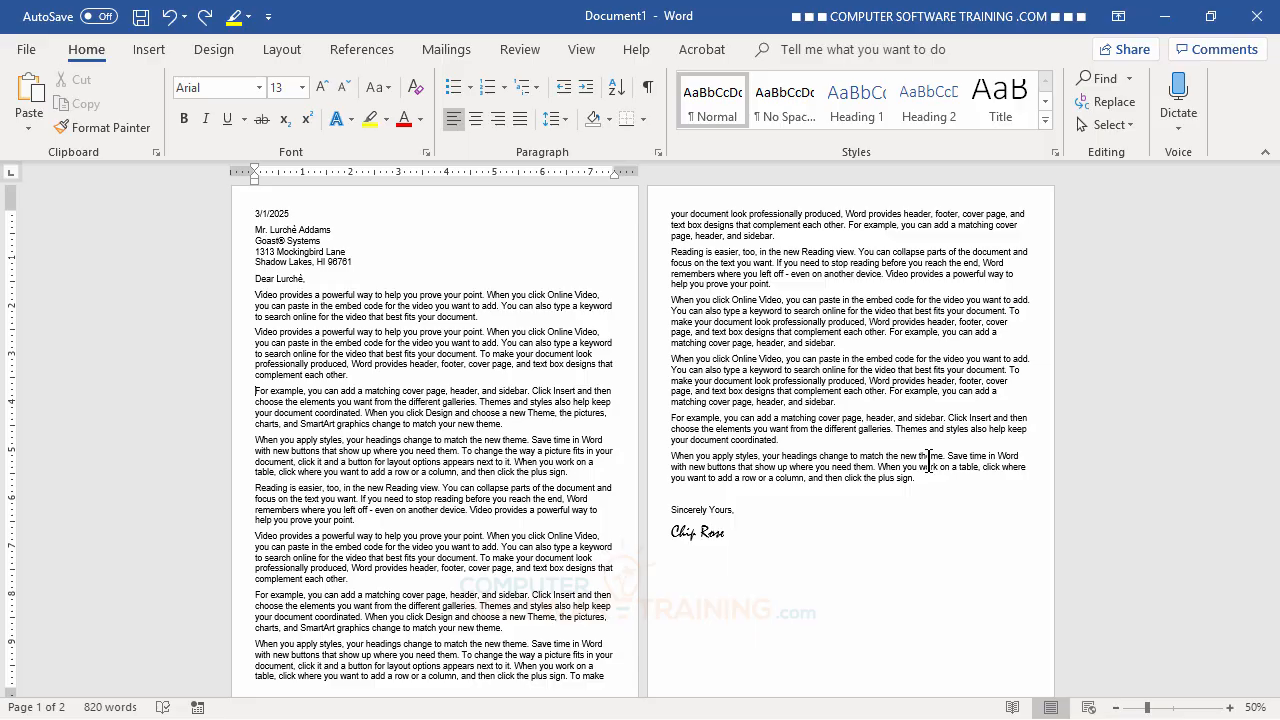
# - Remove the stray T and give the 'For example' paragraph a hanging indent with Ctrl+T
pyautogui.write('T')
pyautogui.press('BackSpace')
pyautogui.hotkey('ctrl', 't')
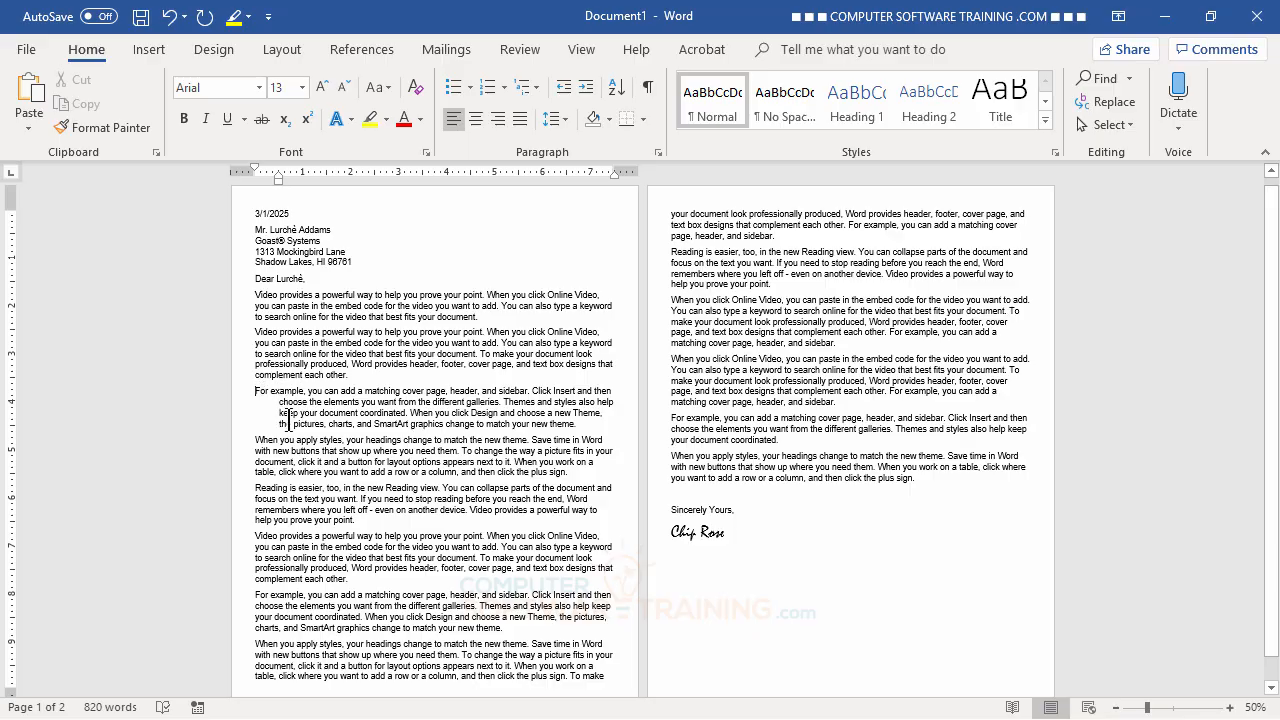
# - Try a first-line Tab indent on the second 'Video provides' paragraph, then remove it
pyautogui.click(251, 337)
pyautogui.press('Tab')
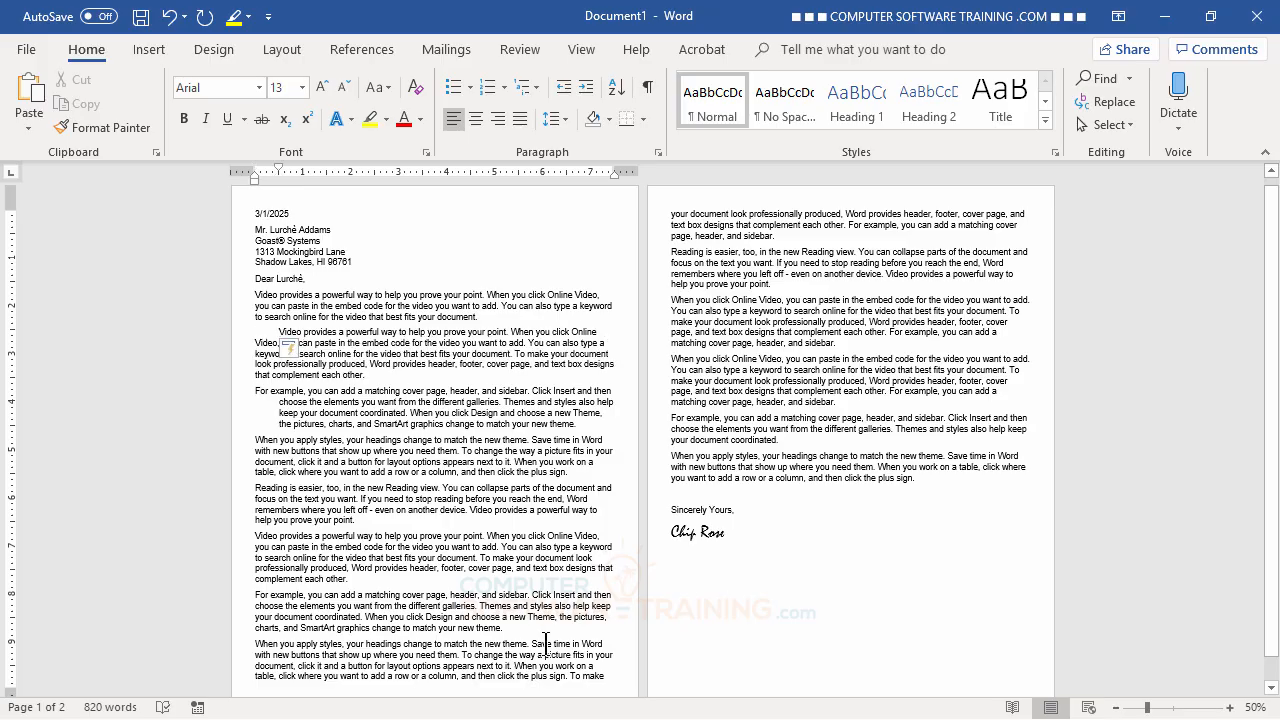
pyautogui.press('BackSpace')
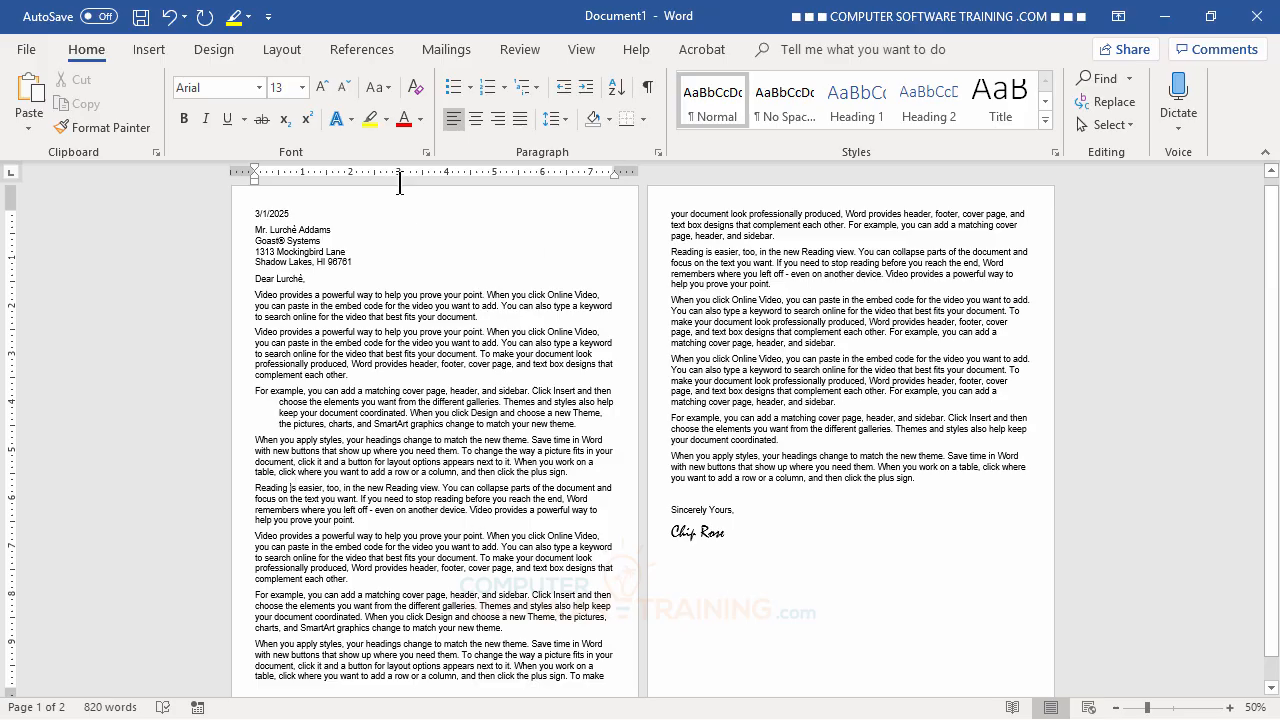
# - Indent the 'Reading is easier' paragraph one Increase Indent step from the left margin
pyautogui.click(588, 89)
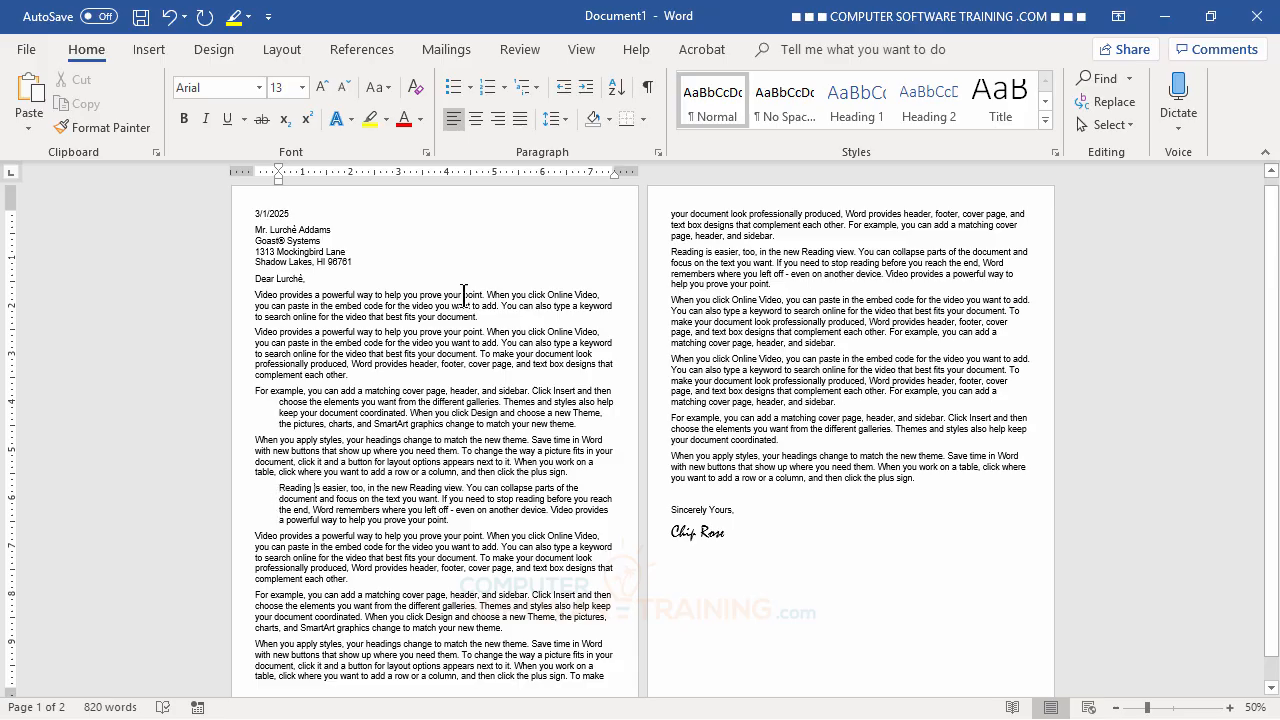
pyautogui.click(588, 89)
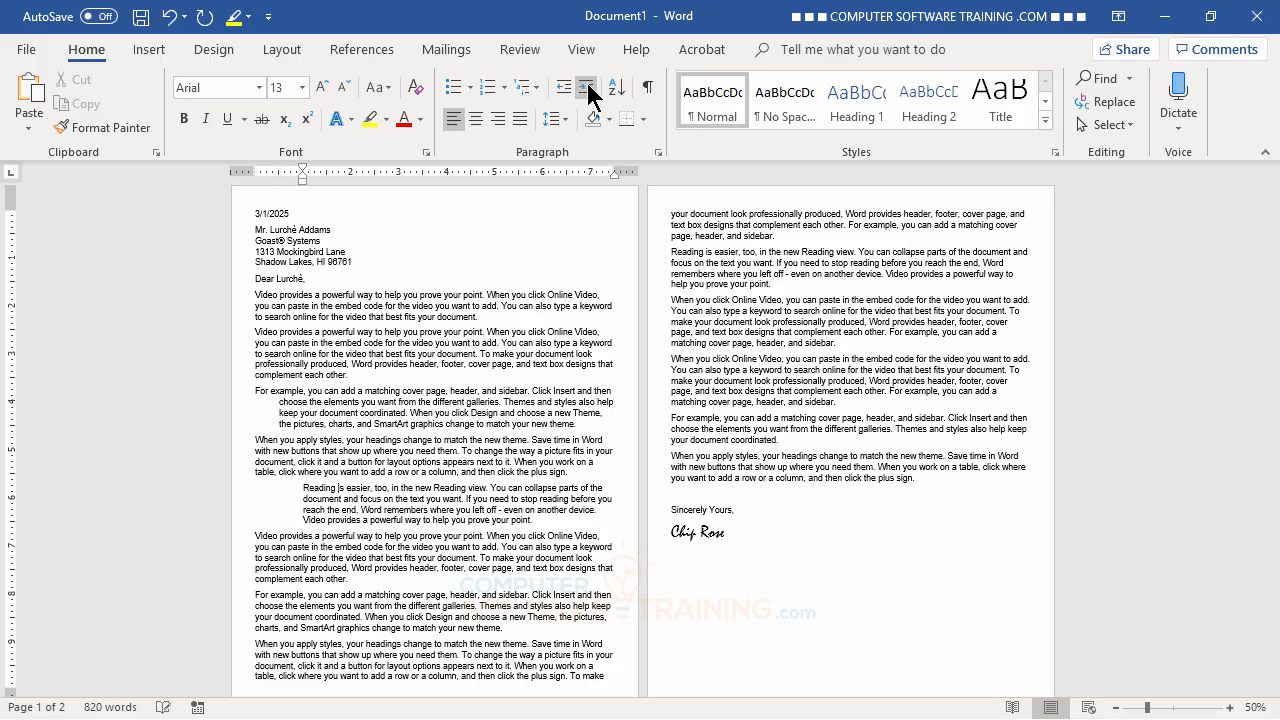
pyautogui.click(588, 89)
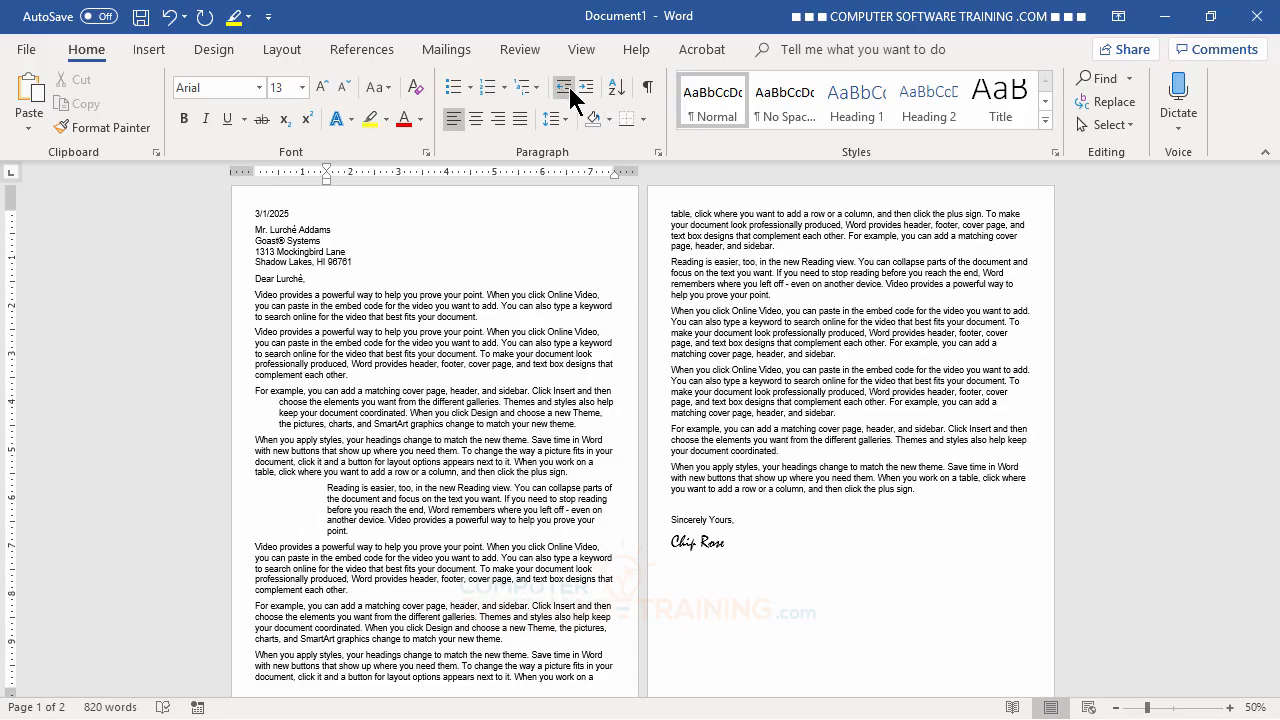
pyautogui.click(563, 89)
pyautogui.click(565, 90)
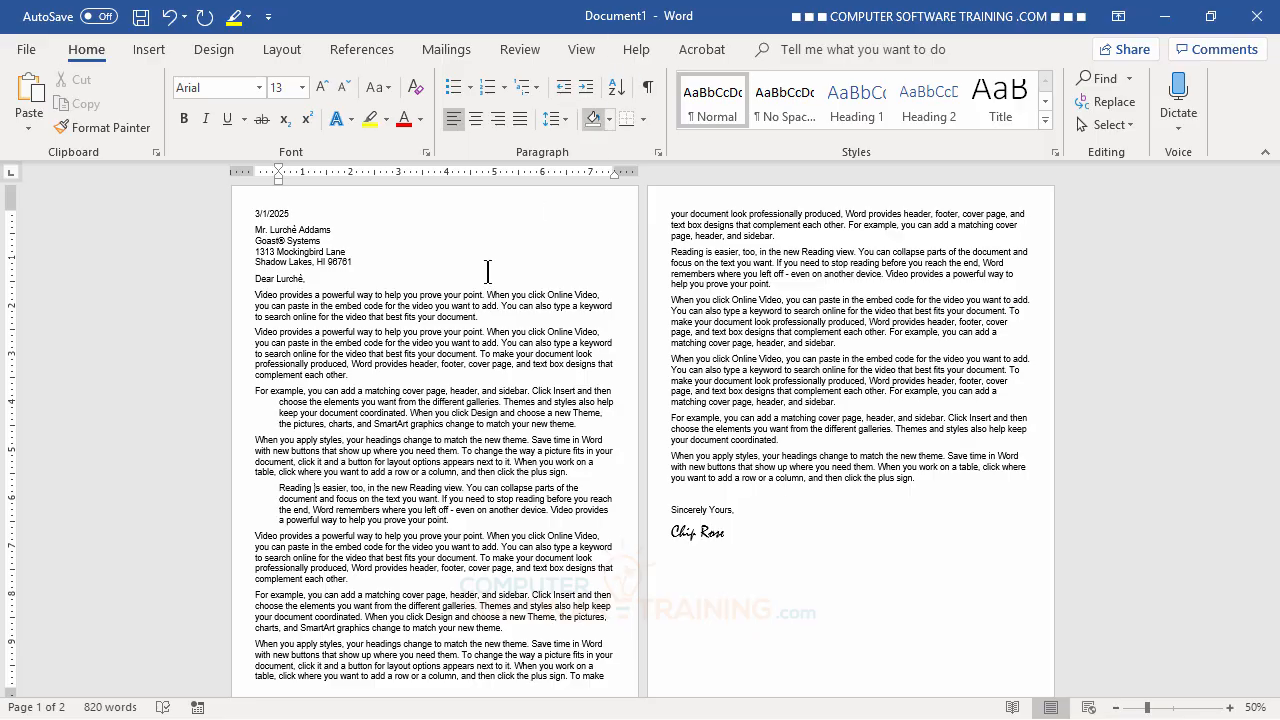
# - Give the following 'Video provides' paragraph the same one-step left indent
pyautogui.click(377, 557)
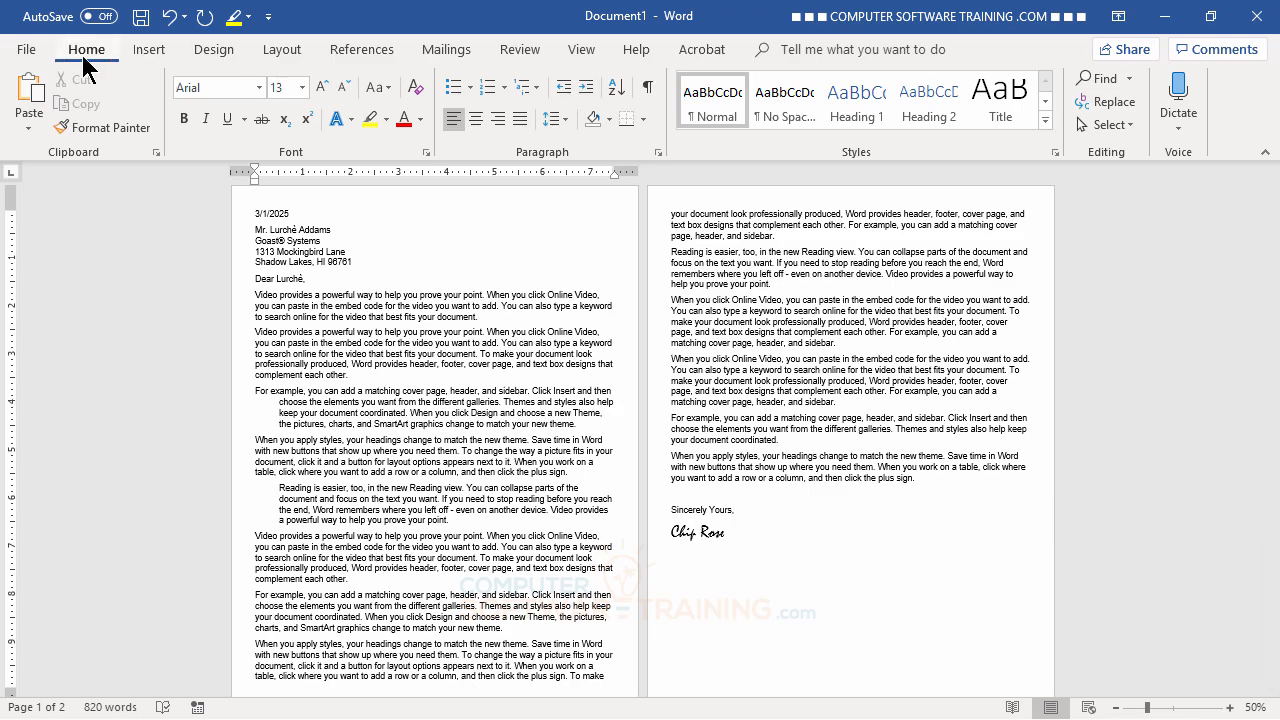
pyautogui.click(585, 89)
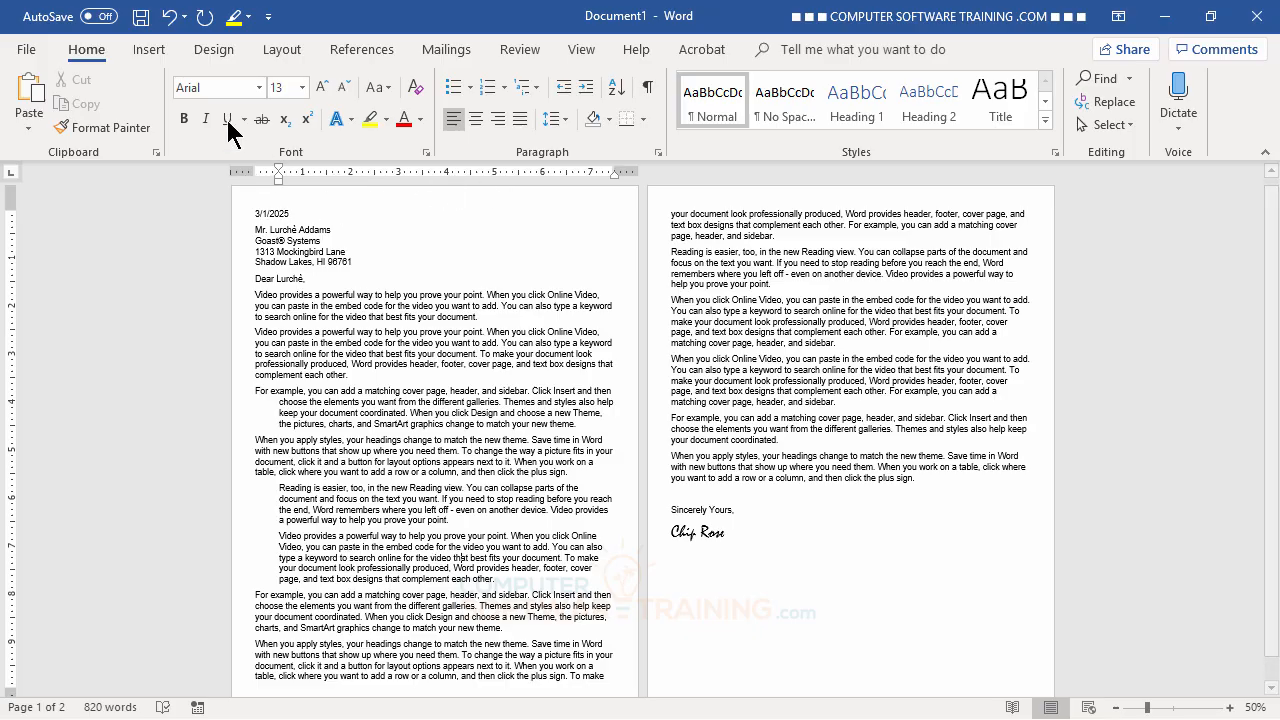
pyautogui.click(172, 18)
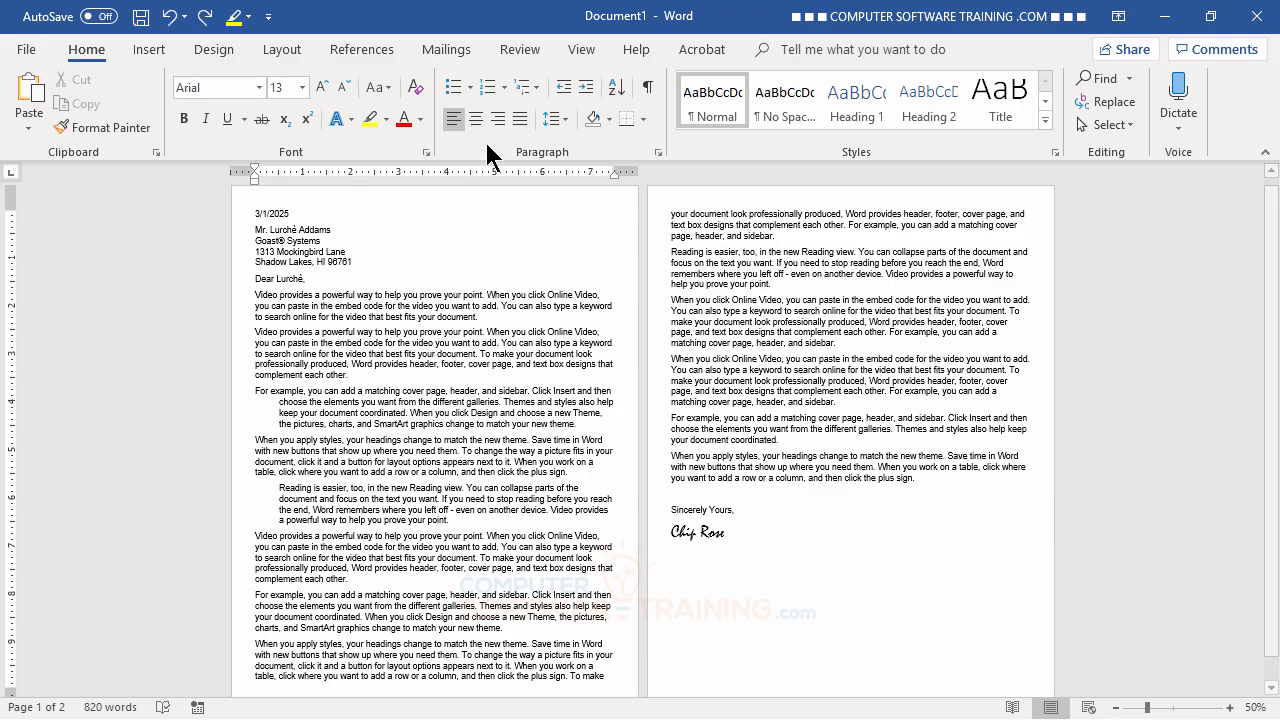
pyautogui.click(590, 96)
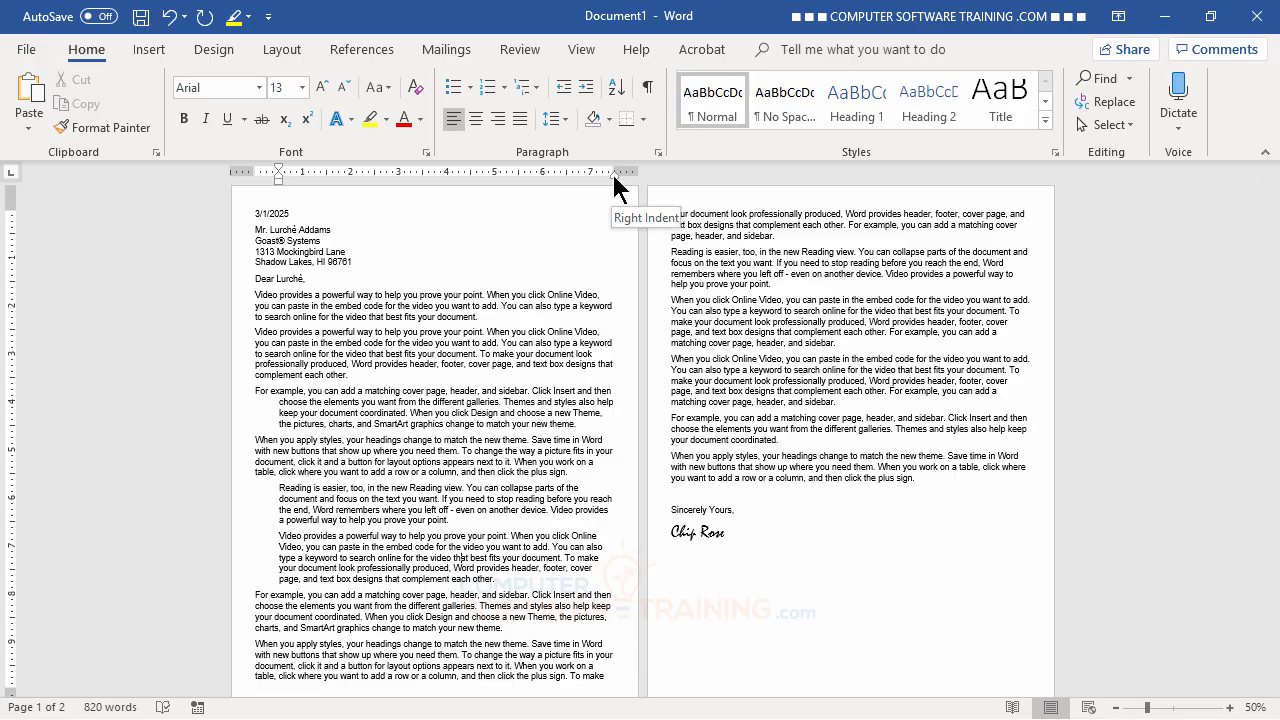
# - Drag the ruler's Right Indent marker inward for the indented 'Video provides' paragraph
pyautogui.moveTo(612, 176); pyautogui.dragTo(591, 180)
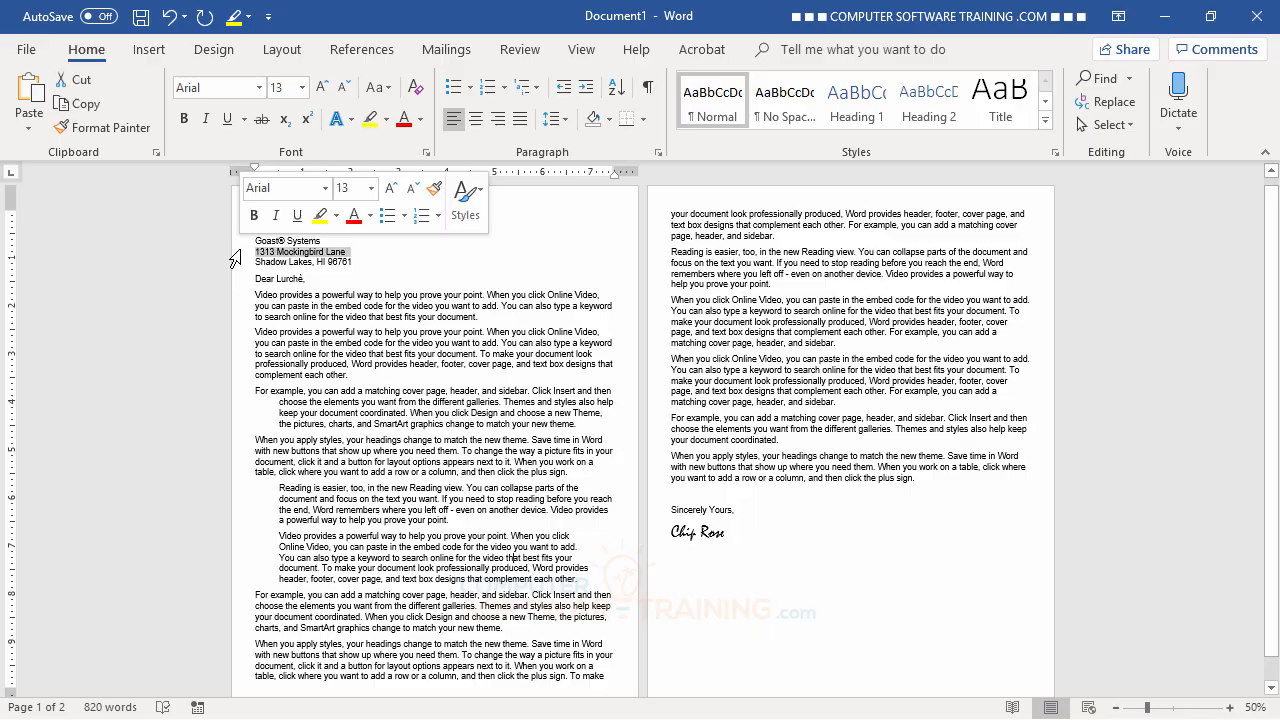
pyautogui.doubleClick(235, 259)
pyautogui.click(236, 255)
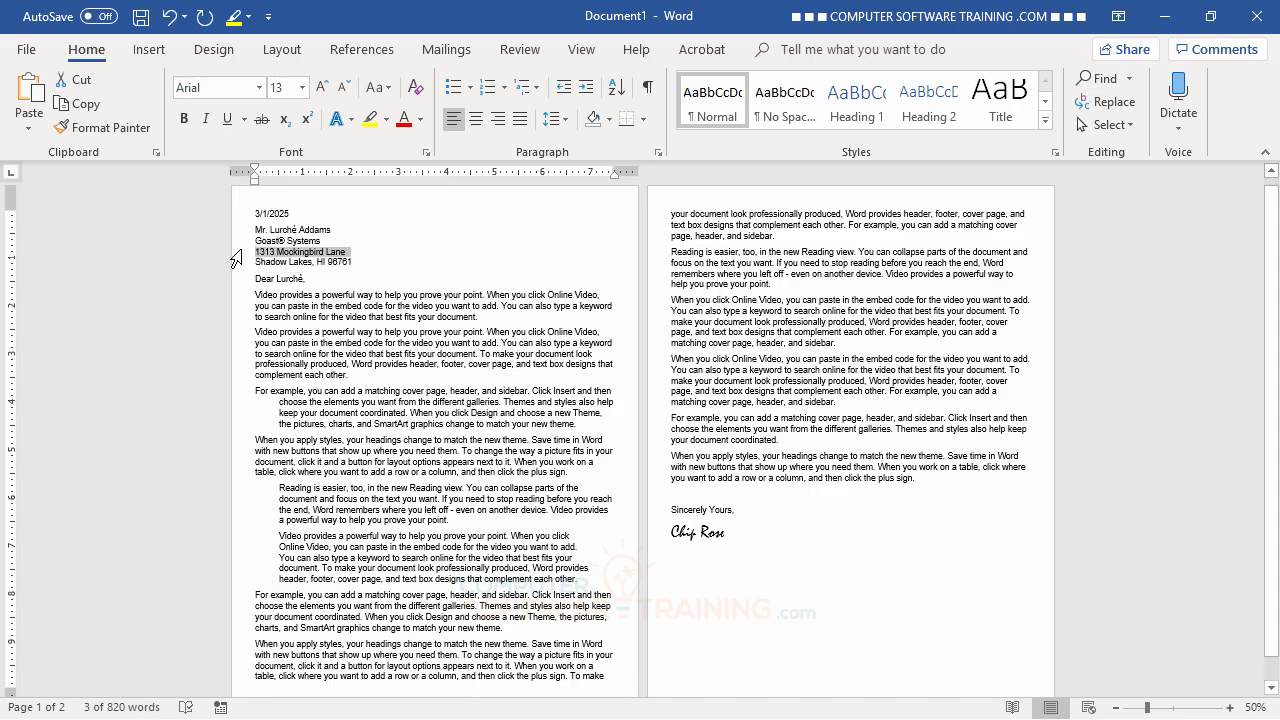
pyautogui.tripleClick(235, 258)
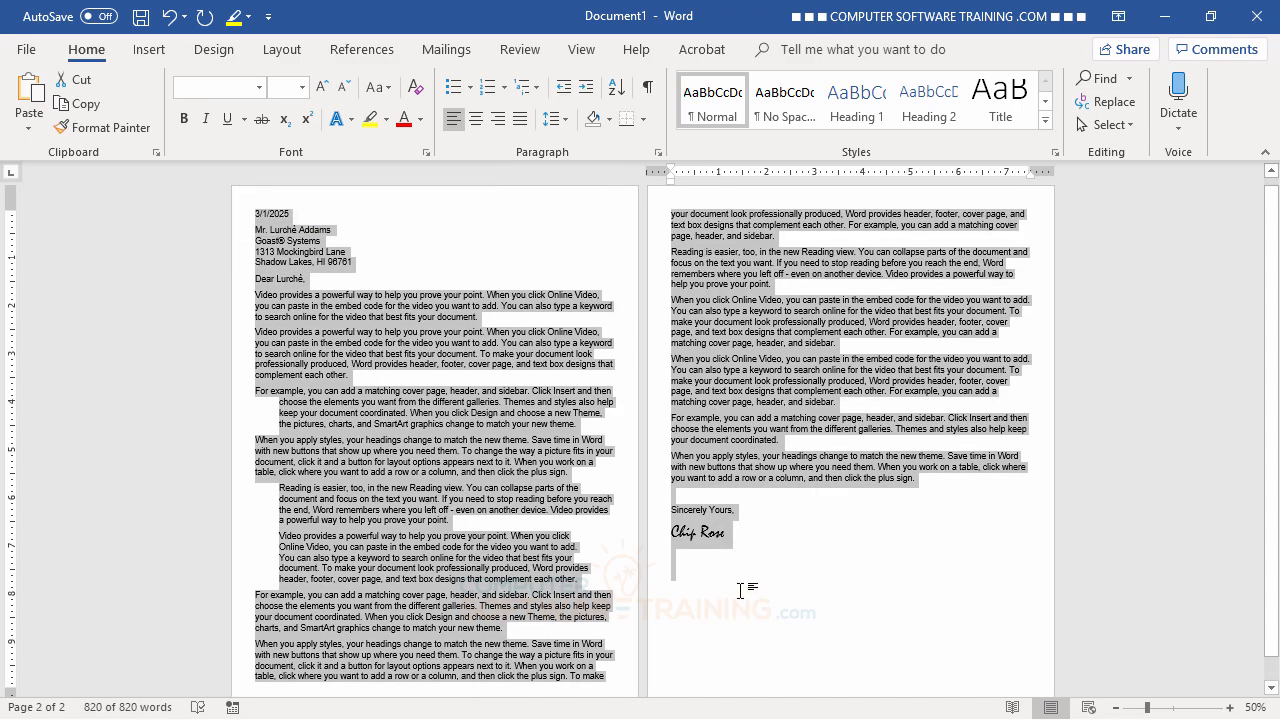
pyautogui.click(406, 370)
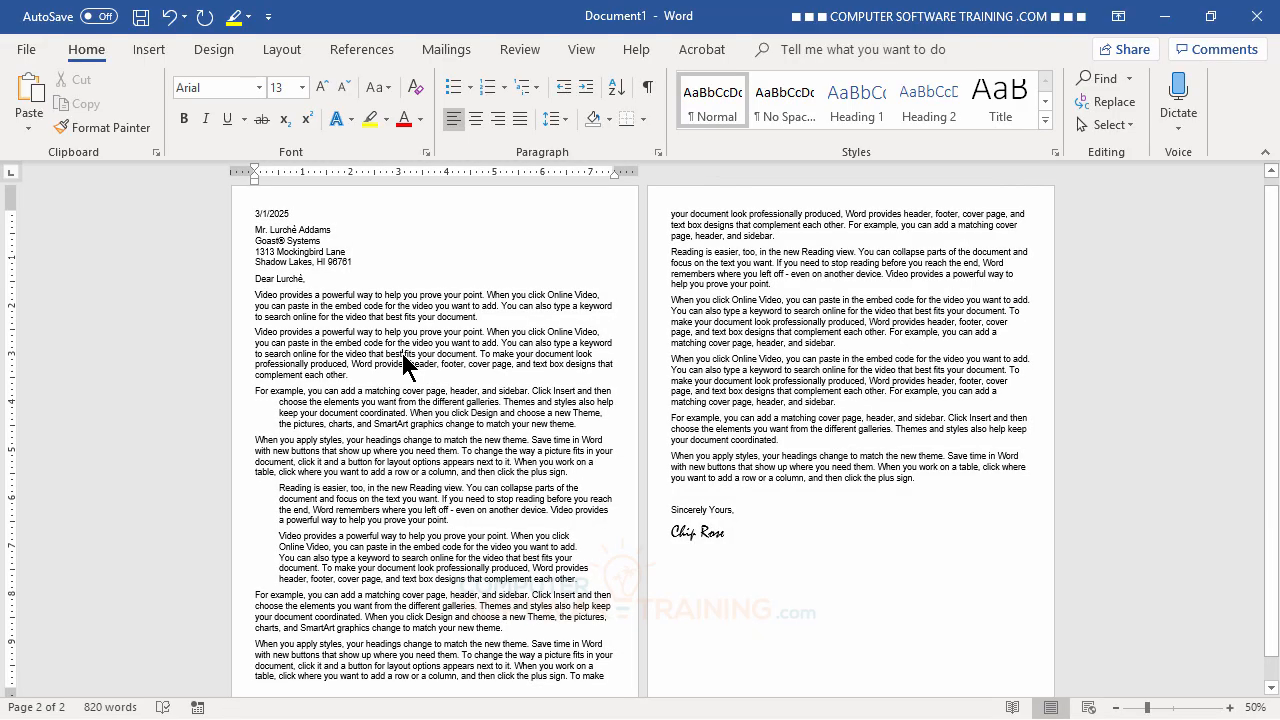
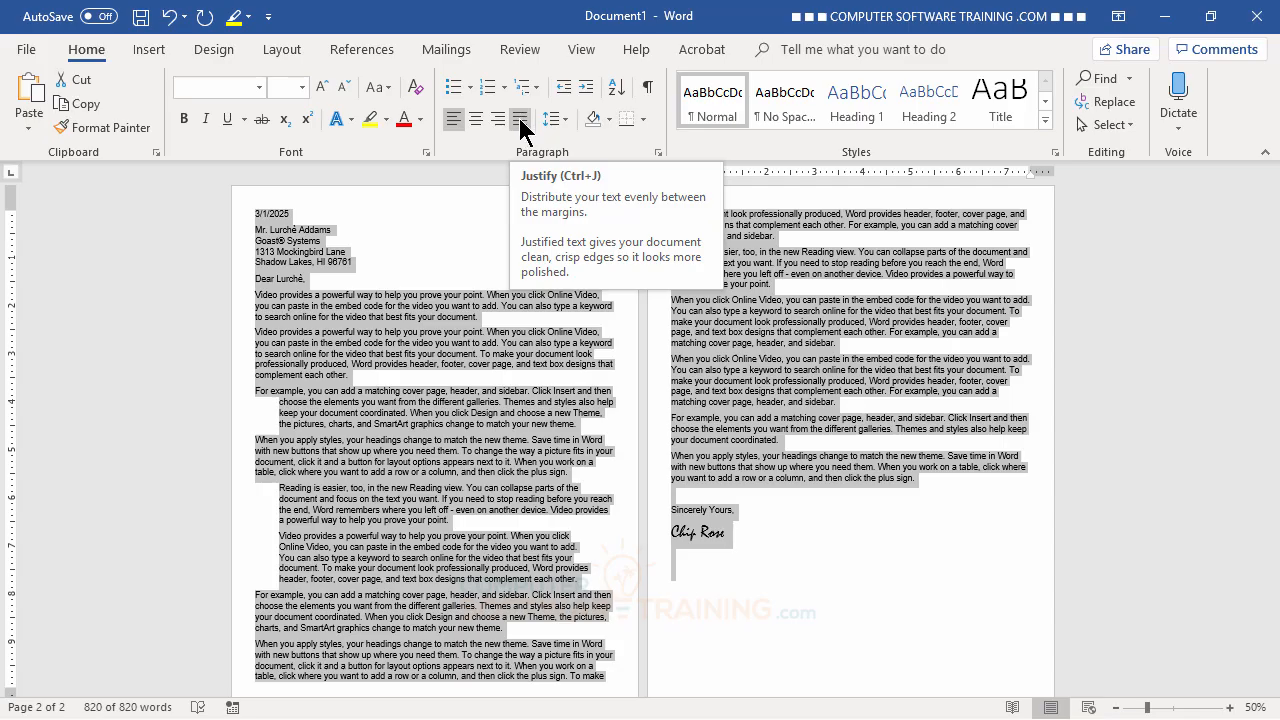
# - Justify the whole letter, then return the three recipient address lines to left alignment
pyautogui.click(520, 120)
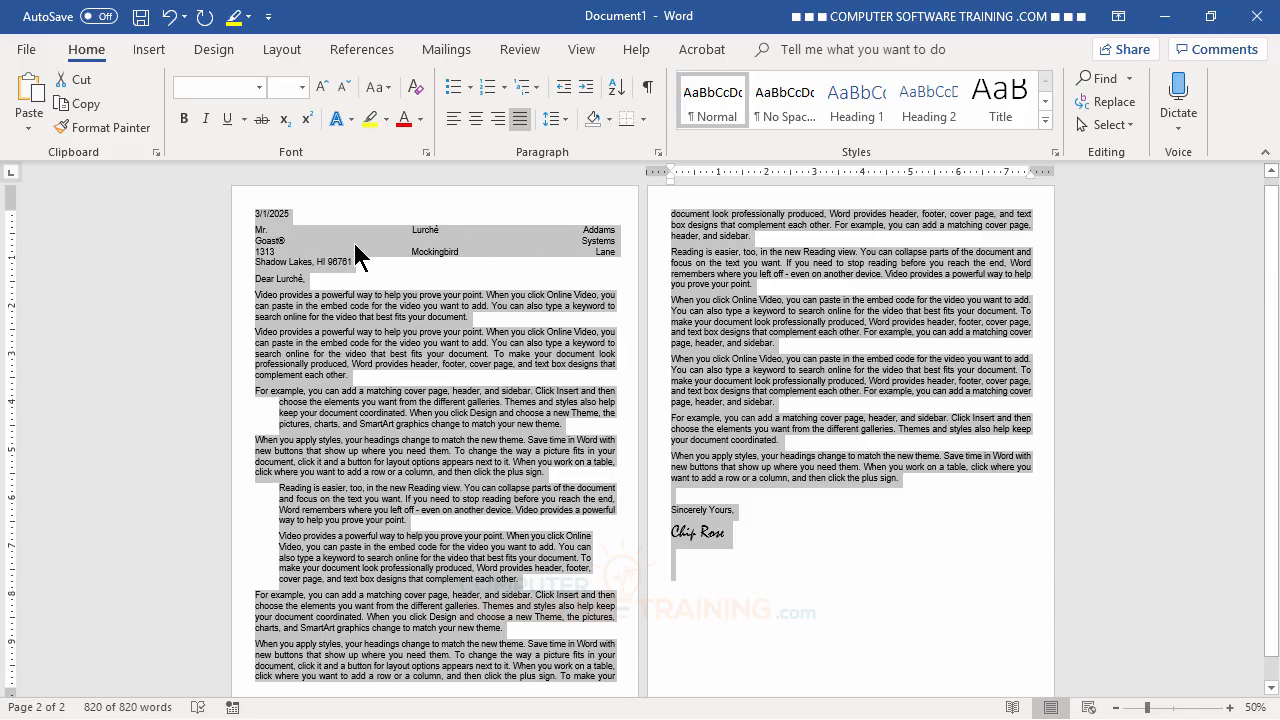
pyautogui.click(393, 414)
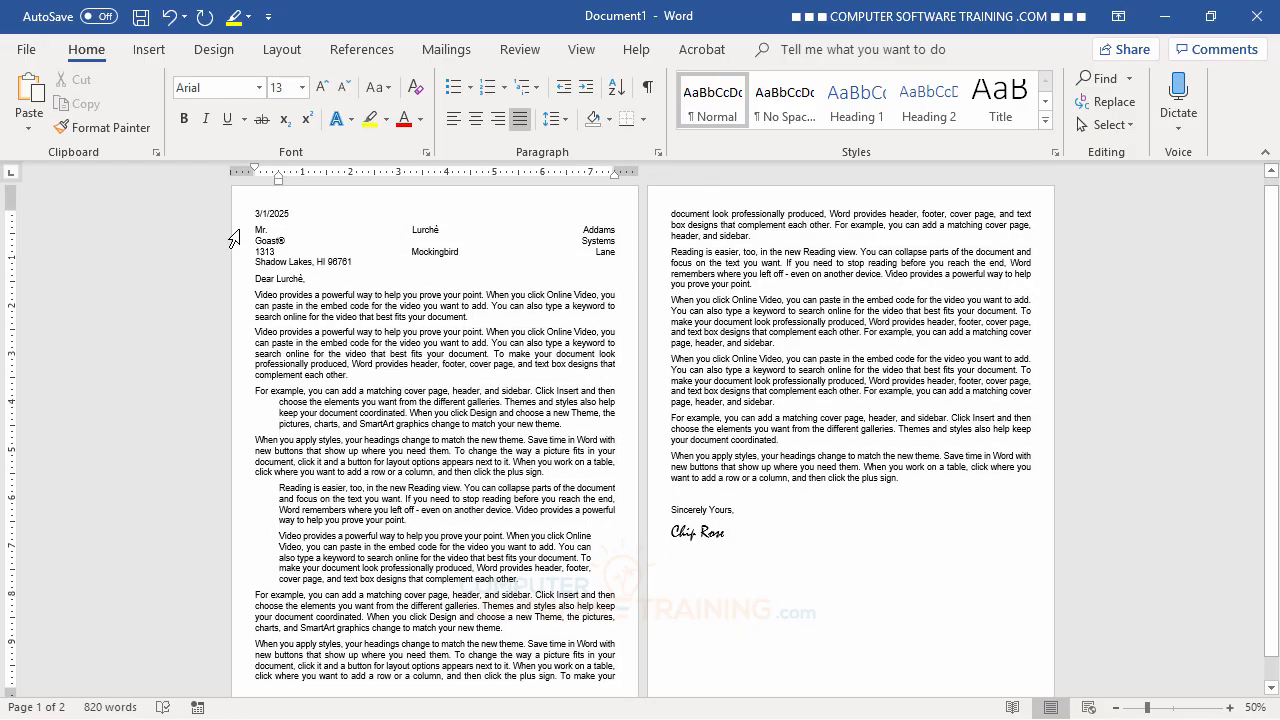
pyautogui.moveTo(233, 236); pyautogui.dragTo(230, 259)
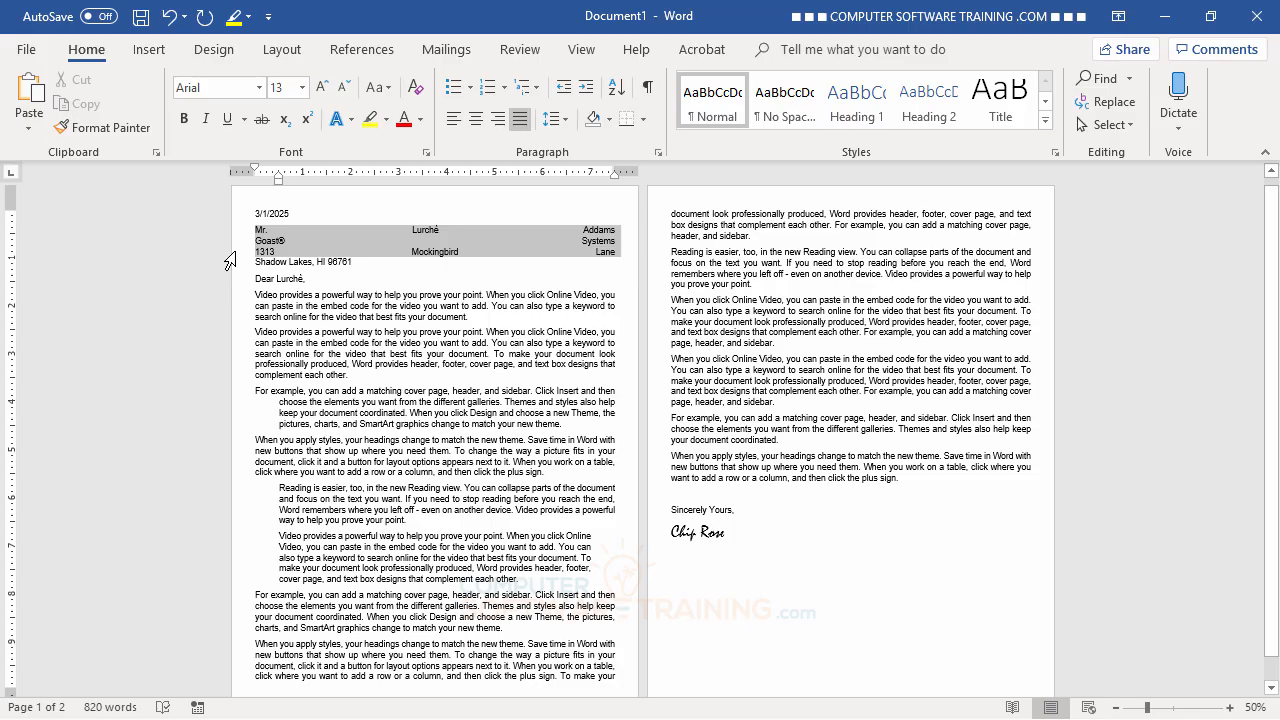
pyautogui.moveTo(230, 261)
pyautogui.mouseDown()
pyautogui.moveTo(229, 234)
pyautogui.moveTo(230, 258)
pyautogui.mouseUp()
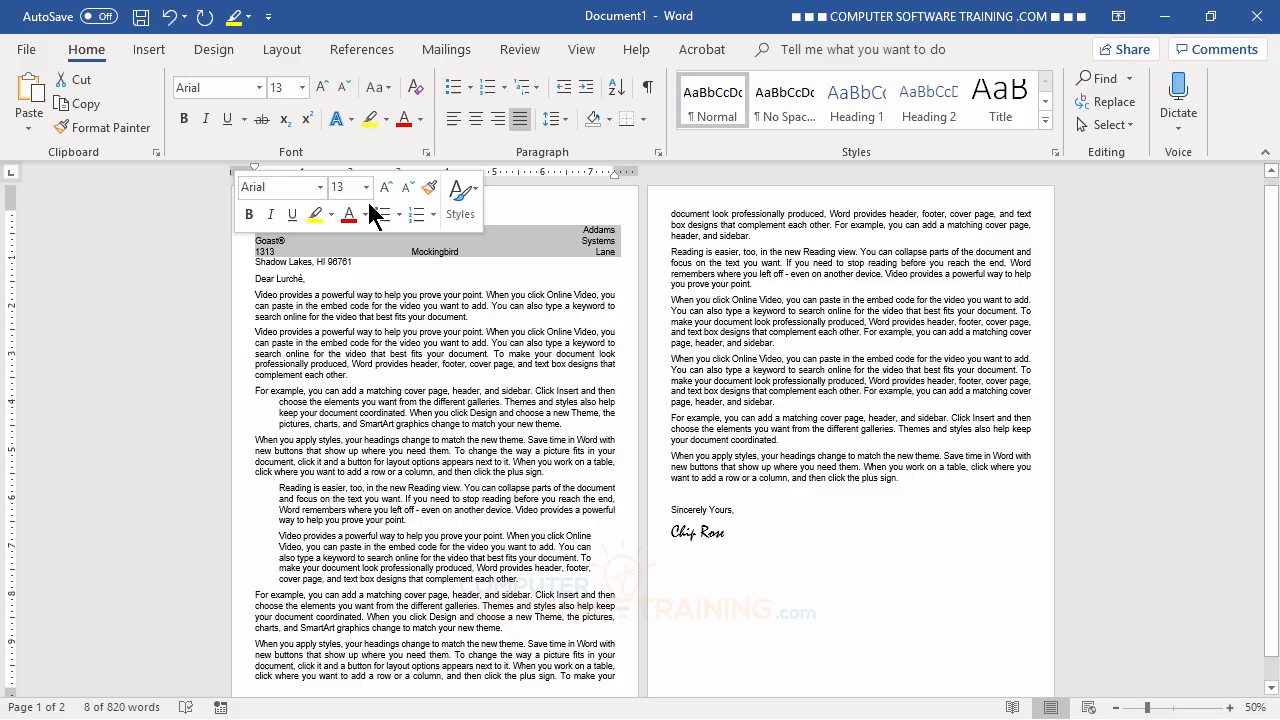
pyautogui.click(455, 120)
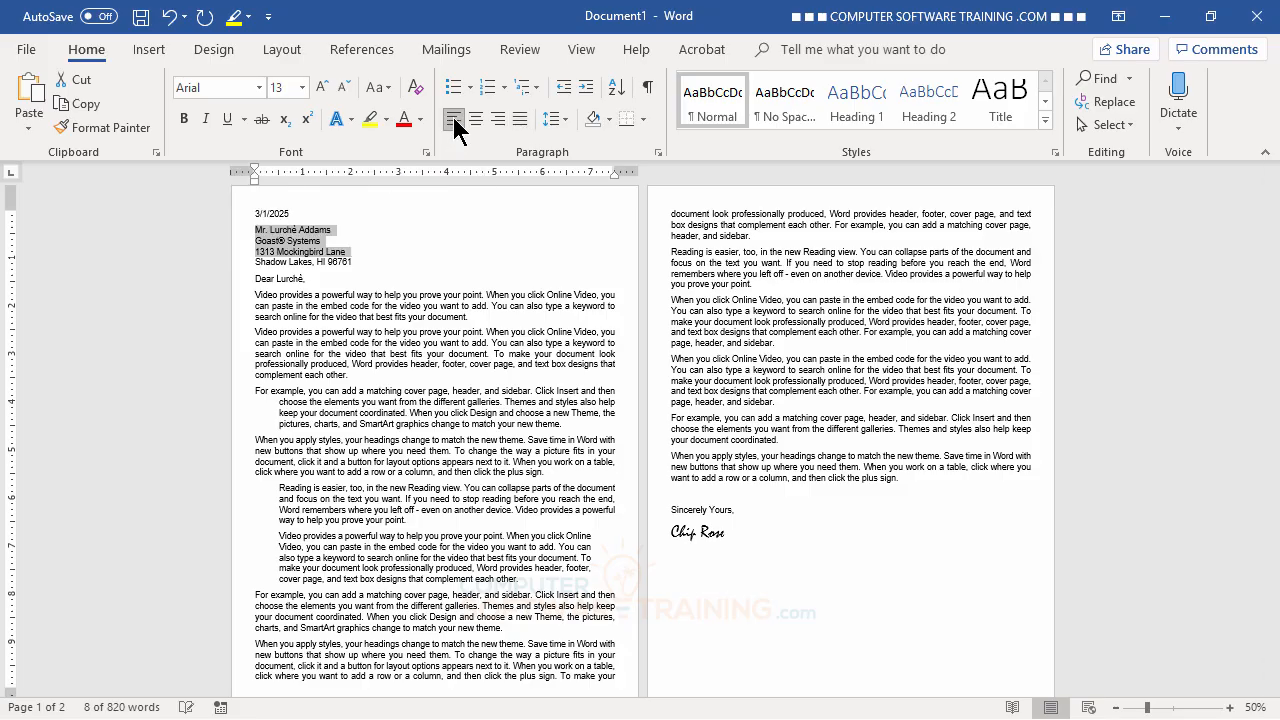
pyautogui.click(497, 378)
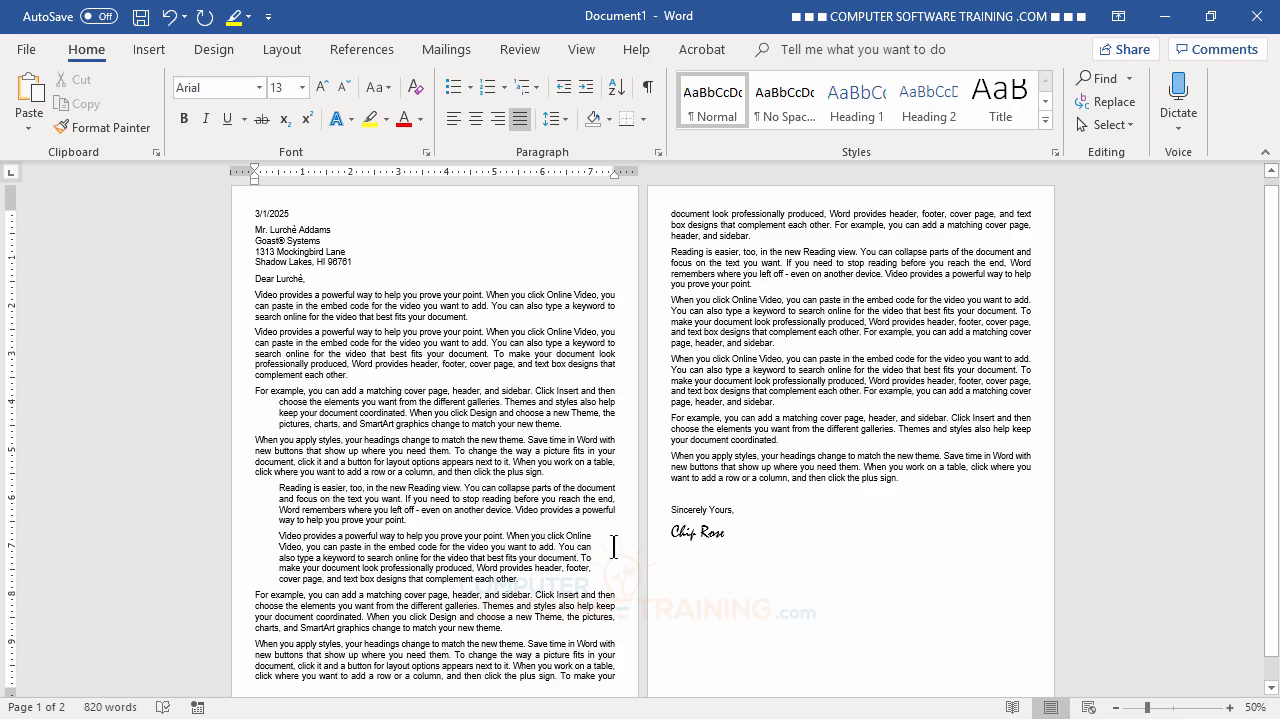
# - Set the 'Video provides' paragraph's left and right indents to 1" in the Paragraph dialog
pyautogui.click(416, 557)
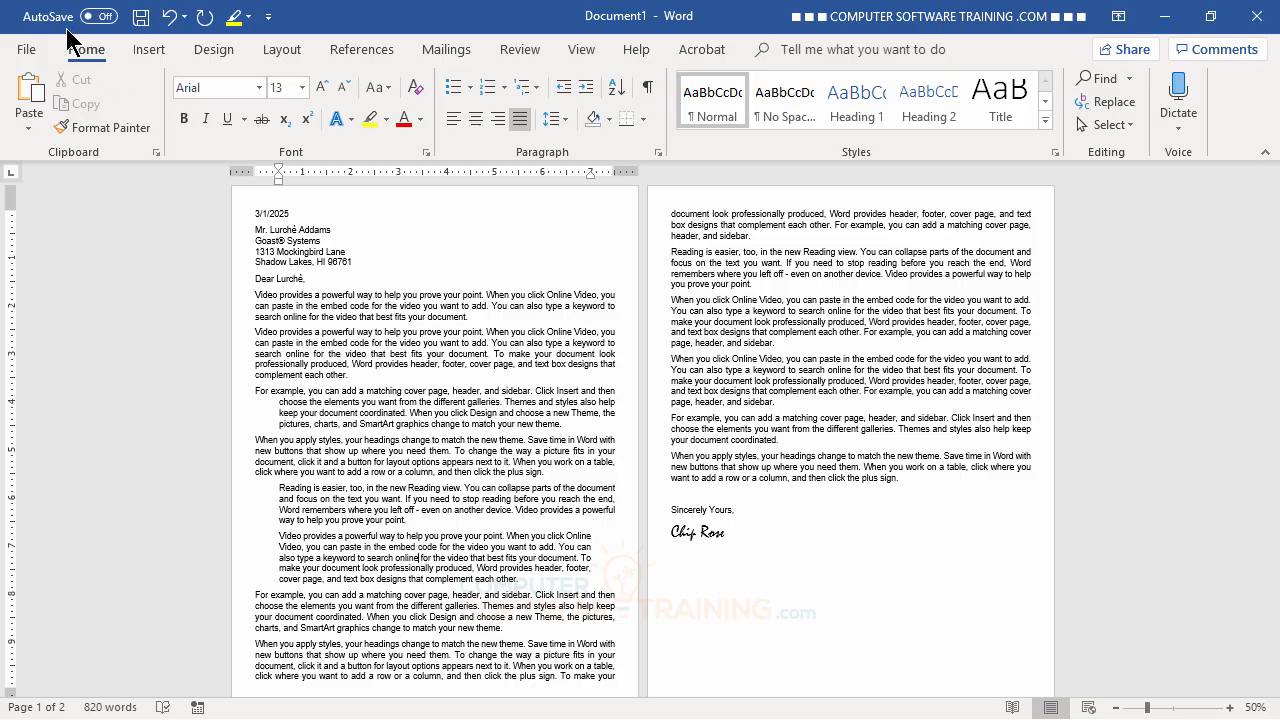
pyautogui.click(657, 152)
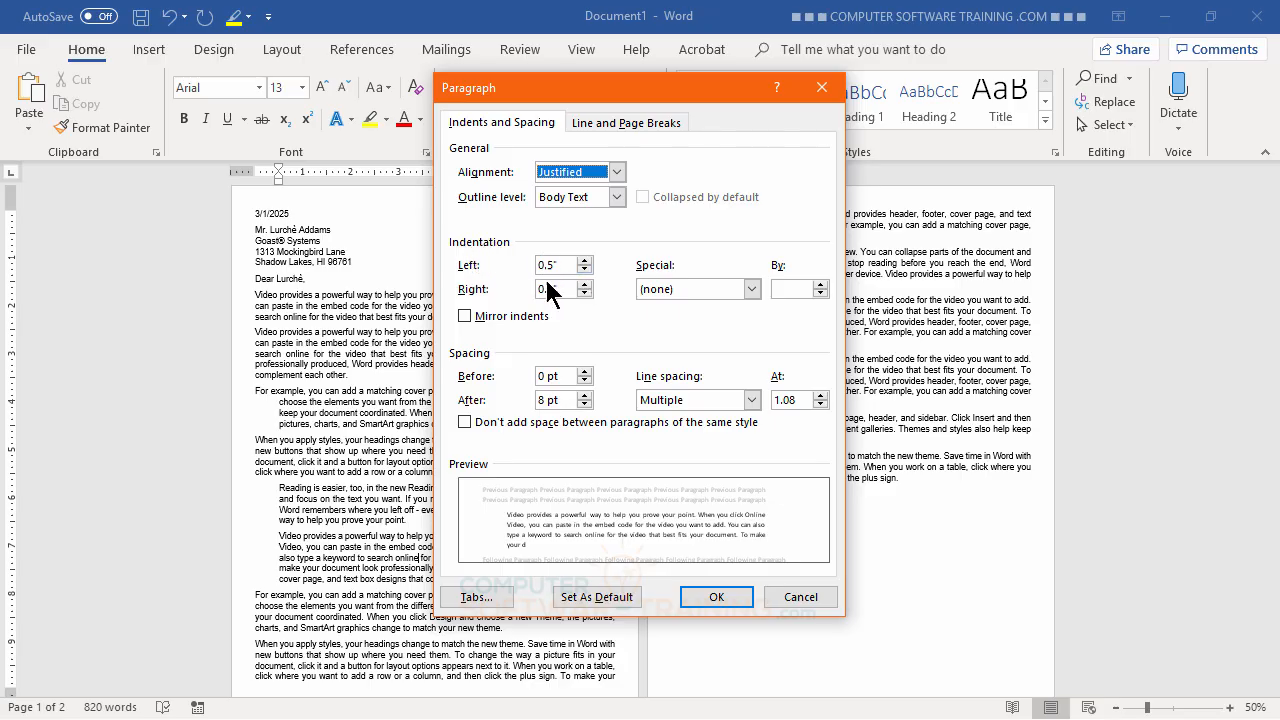
pyautogui.click(586, 266)
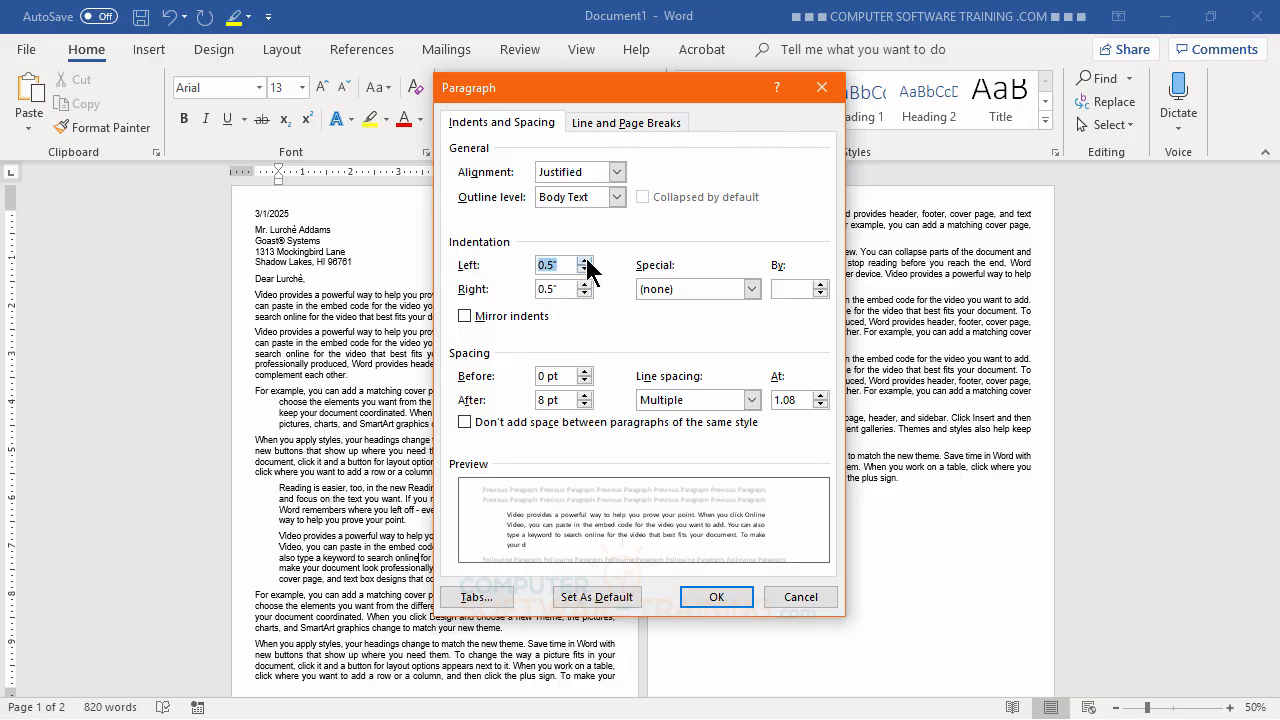
pyautogui.click(584, 261)
pyautogui.click(584, 261)
pyautogui.click(584, 261)
pyautogui.click(584, 261)
pyautogui.click(584, 261)
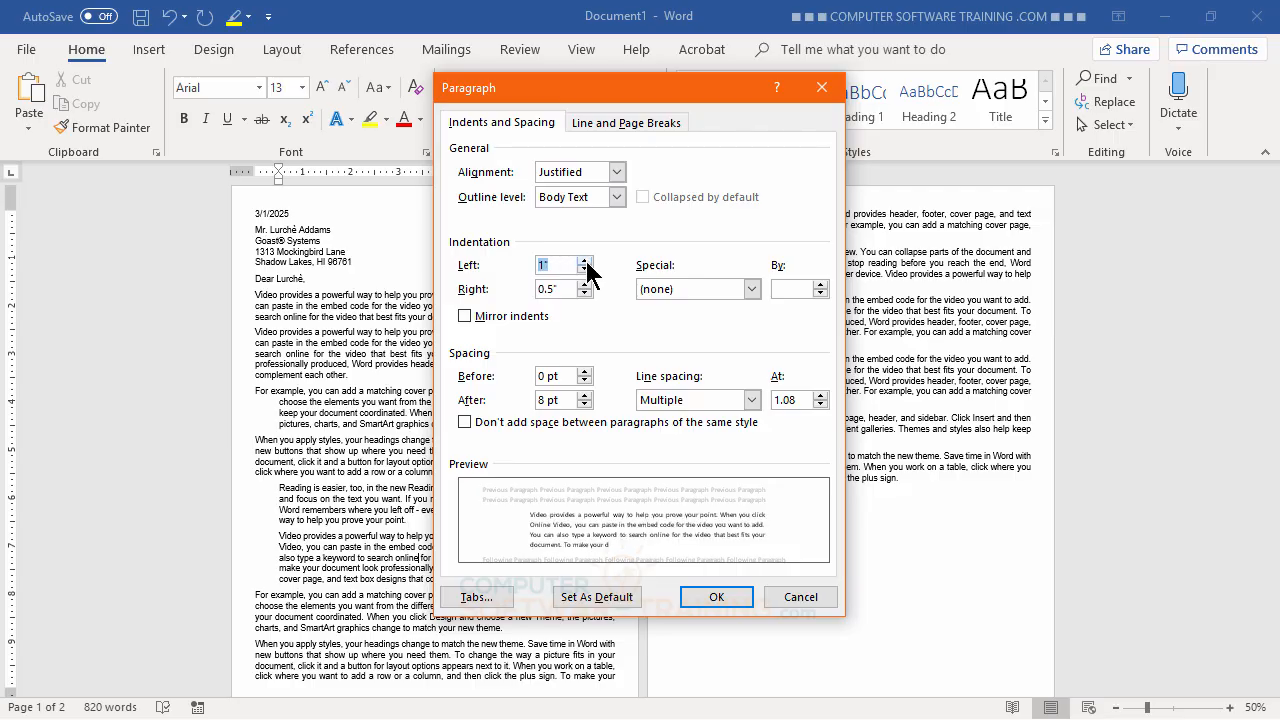
pyautogui.click(584, 284)
pyautogui.click(584, 284)
pyautogui.click(584, 284)
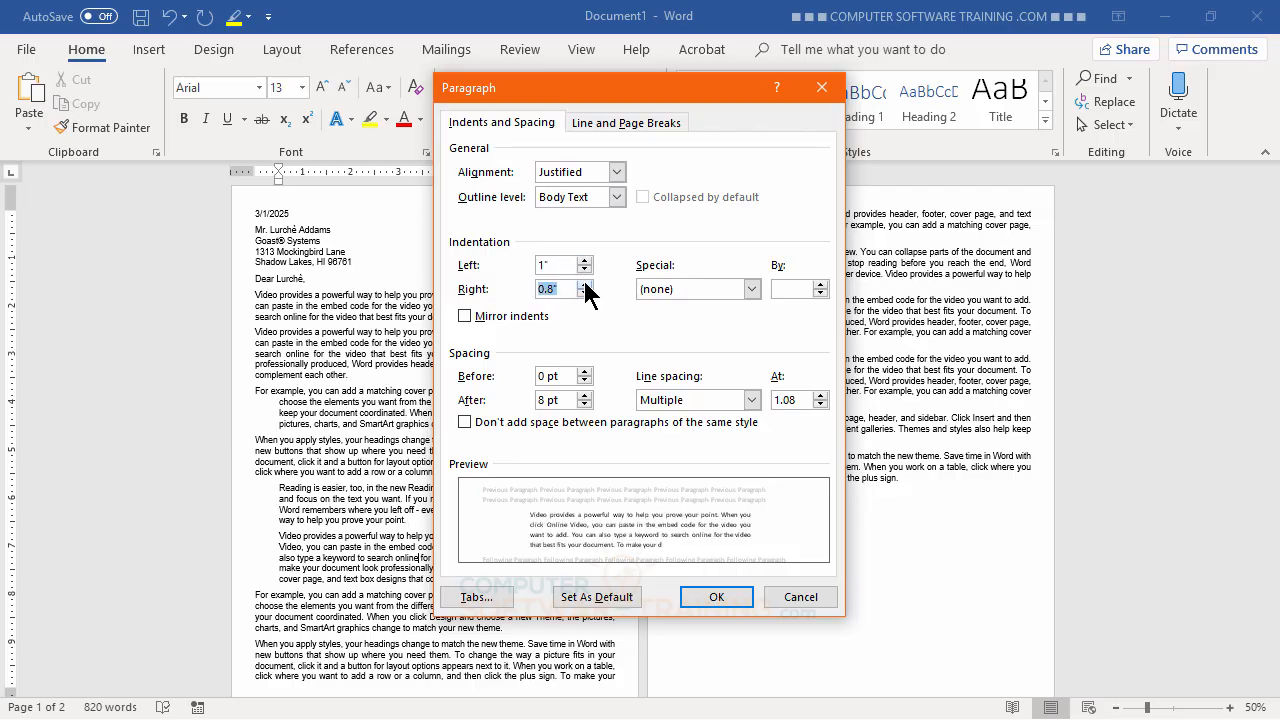
pyautogui.click(584, 284)
pyautogui.click(584, 284)
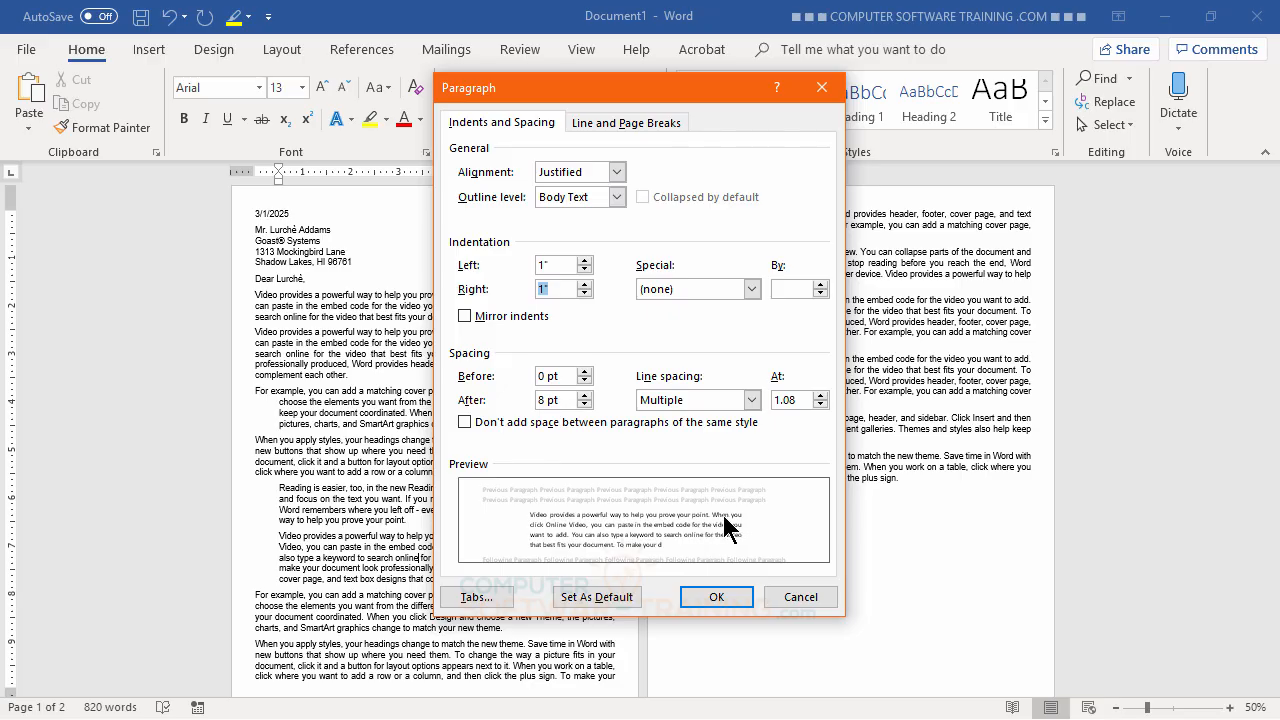
pyautogui.click(716, 596)
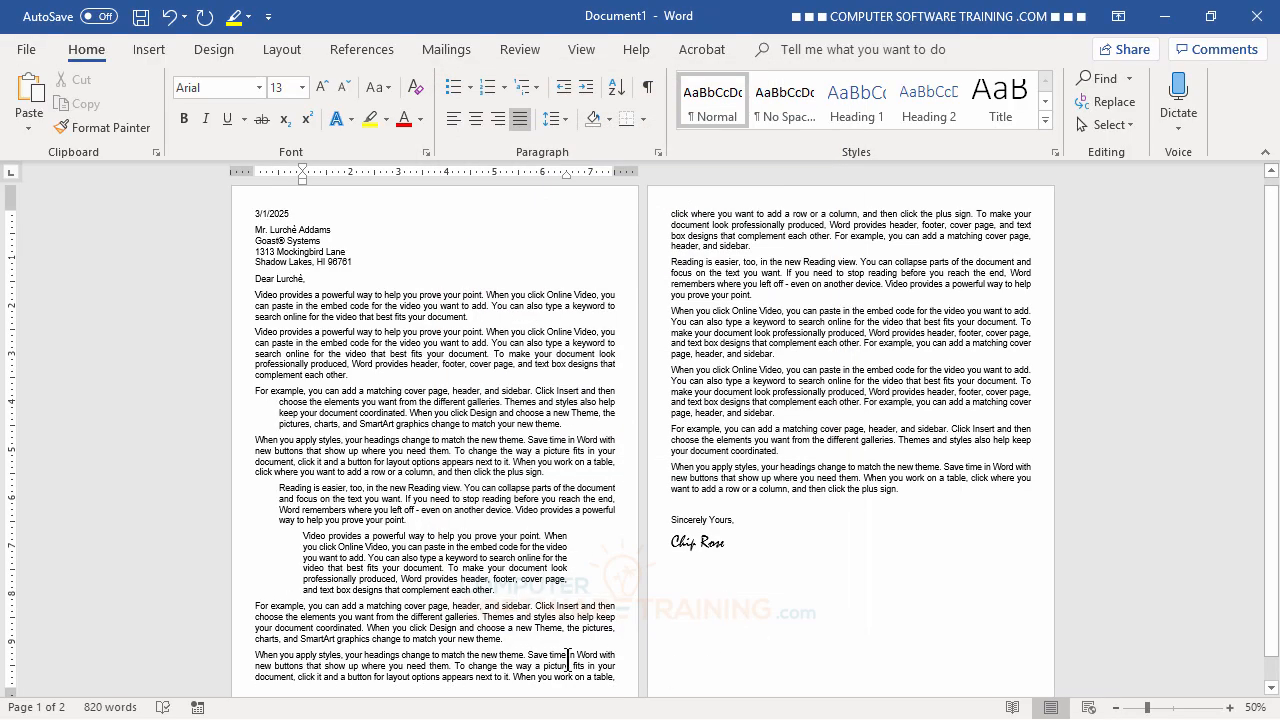
# - Format the 1"-inset paragraph in italics with a grey font colour
pyautogui.tripleClick(381, 541)
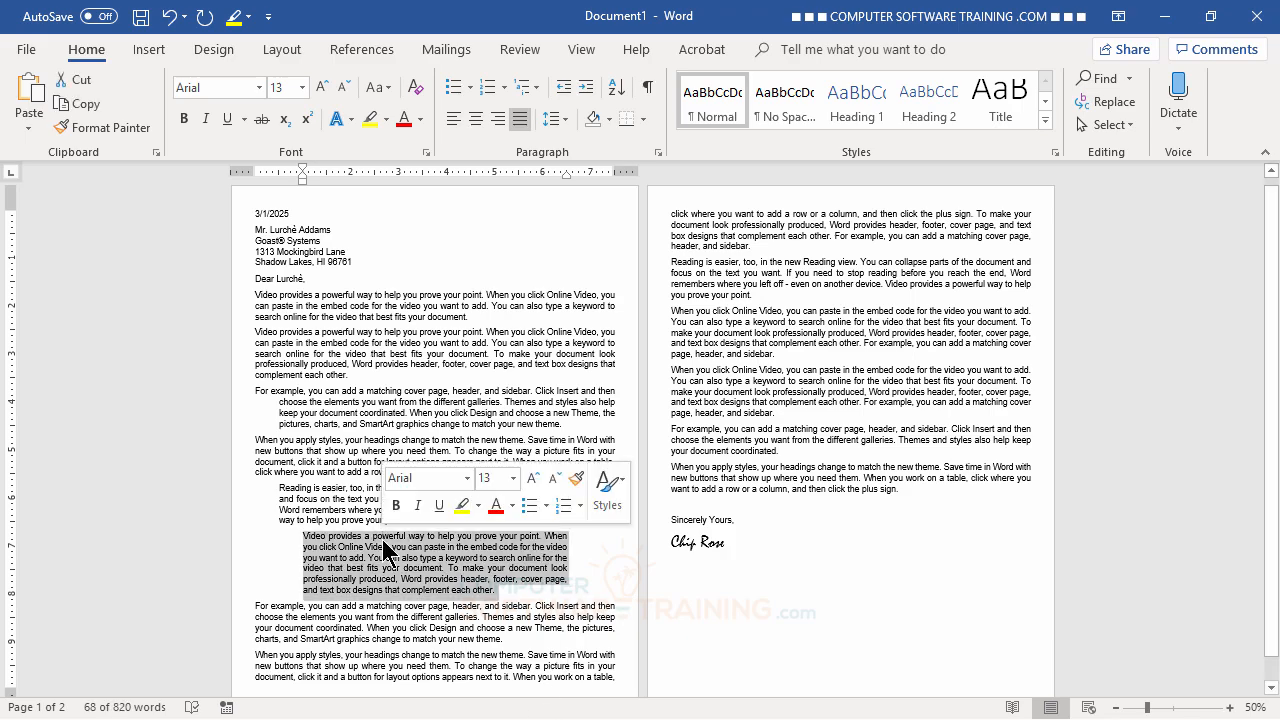
pyautogui.click(205, 120)
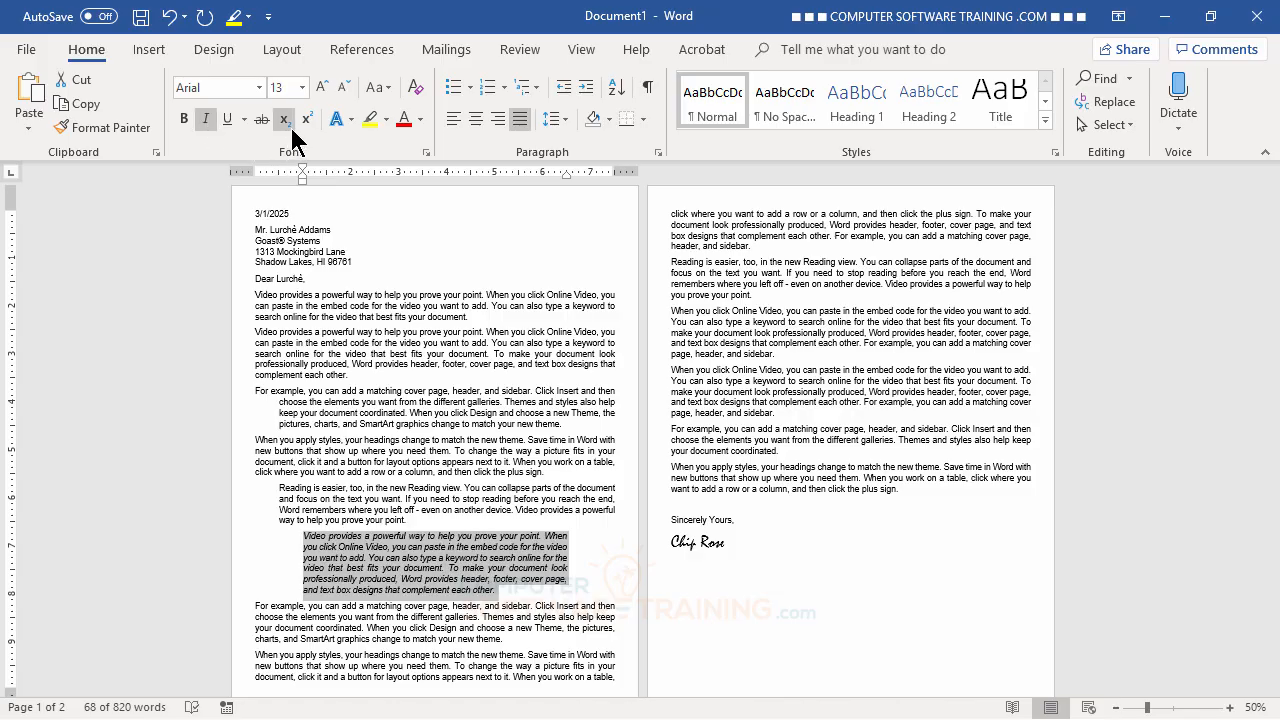
pyautogui.click(421, 120)
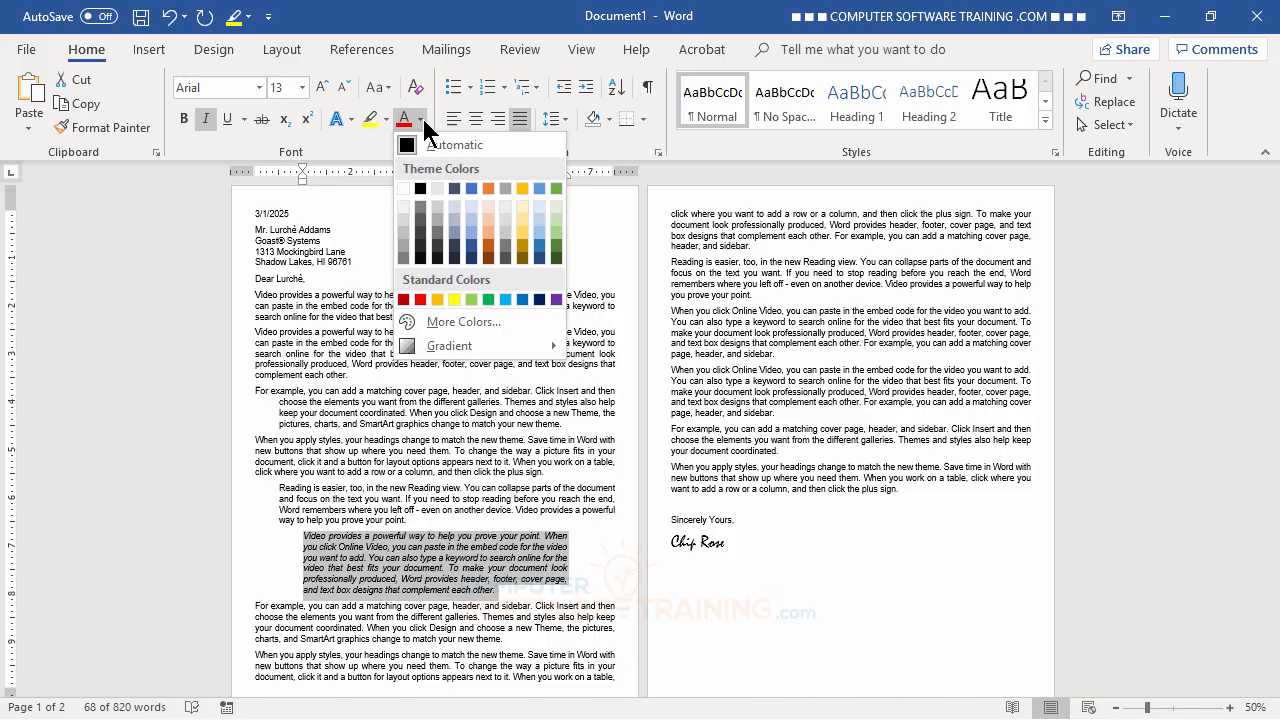
pyautogui.click(421, 222)
pyautogui.click(432, 428)
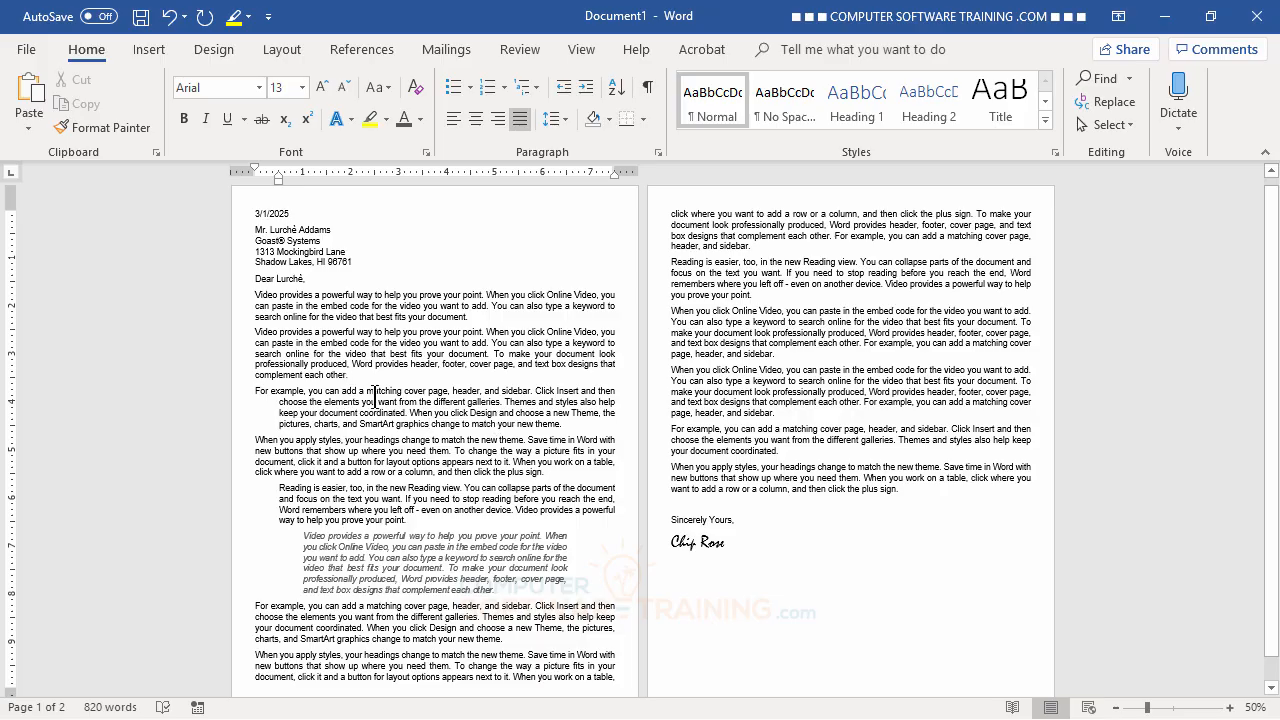
# - Remove the 'For example' hanging indent and move 'Reading is easier' back to the margin
pyautogui.click(401, 379)
pyautogui.click(389, 390)
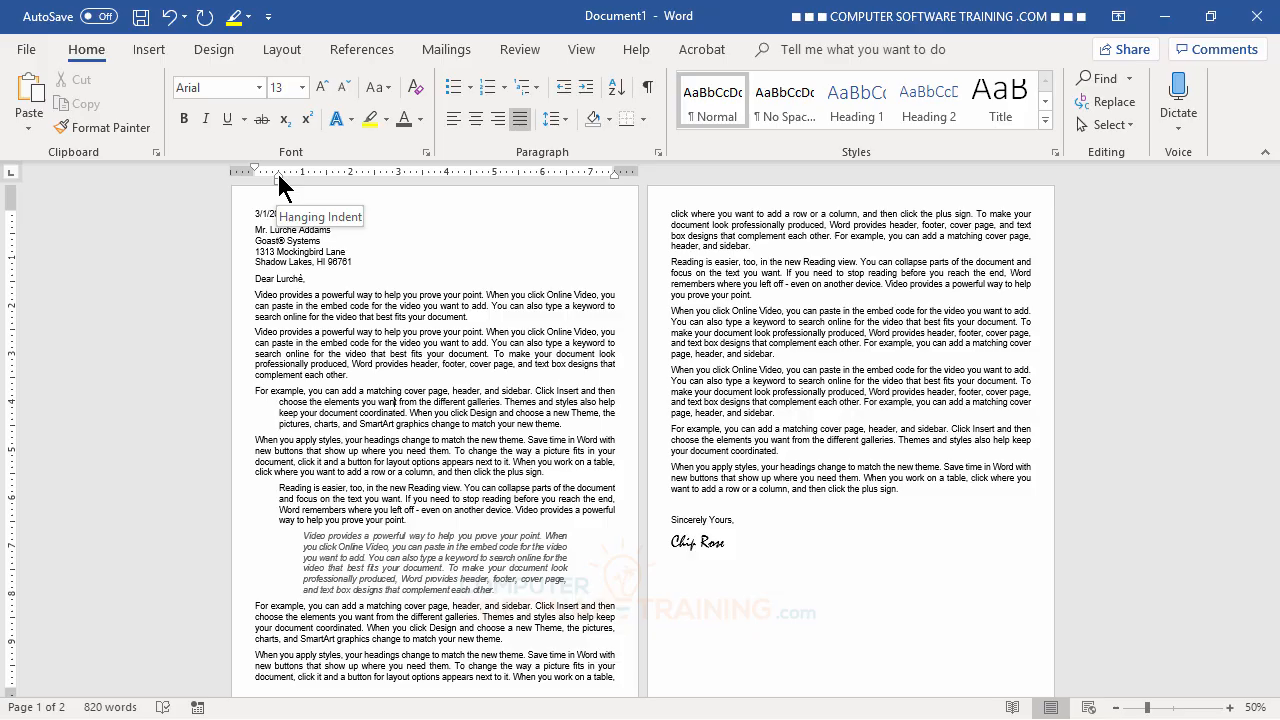
pyautogui.moveTo(279, 177); pyautogui.dragTo(255, 178)
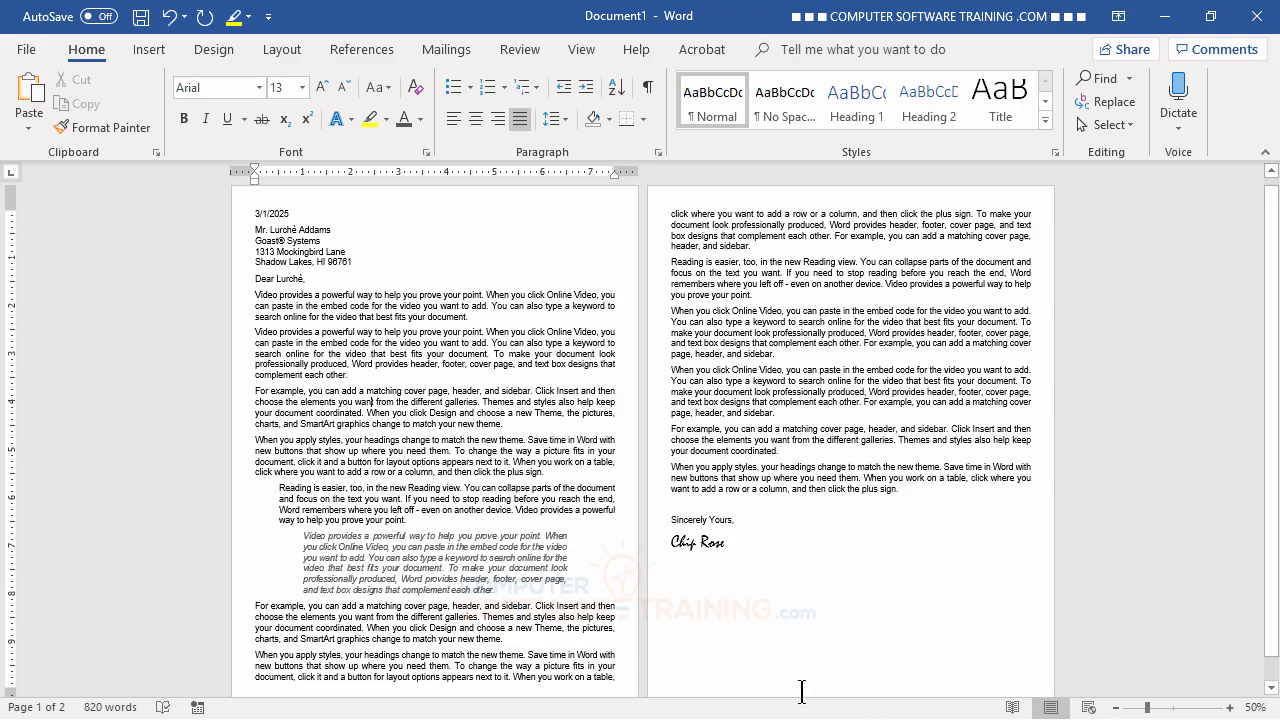
pyautogui.click(357, 490)
pyautogui.click(564, 90)
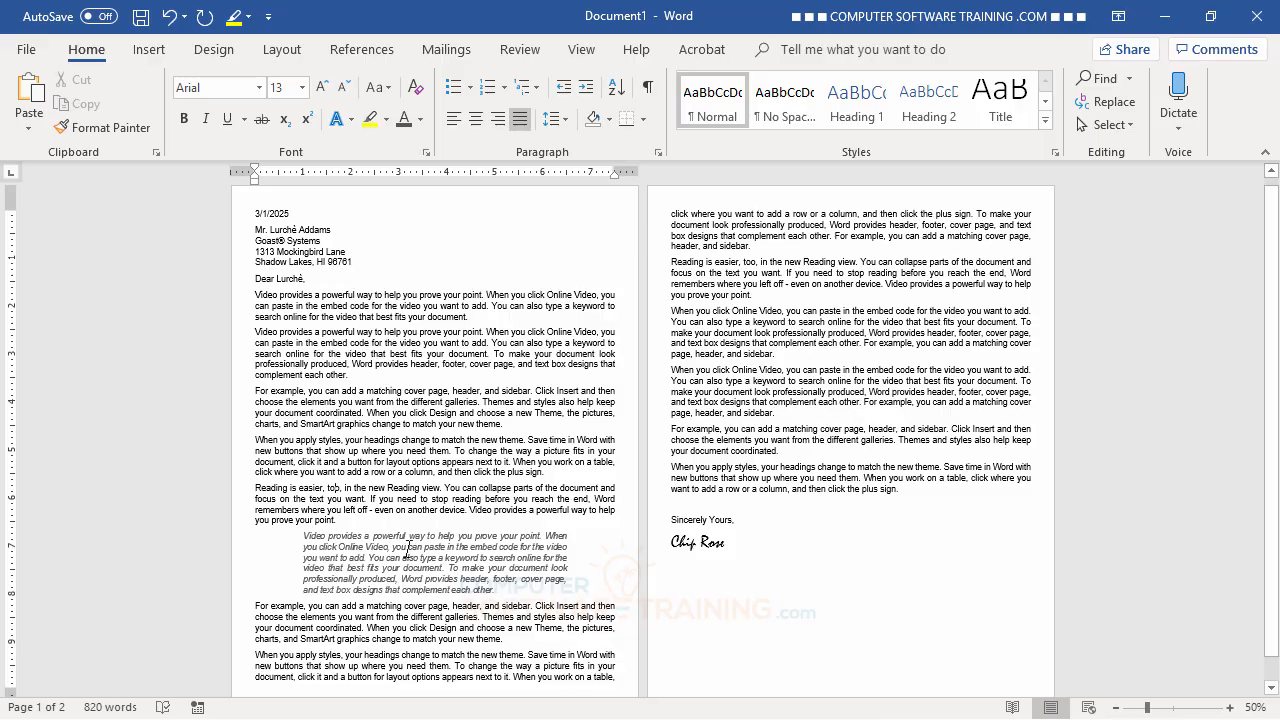
# - Drag the italic paragraph's left and right indent markers out to the margins
pyautogui.click(410, 549)
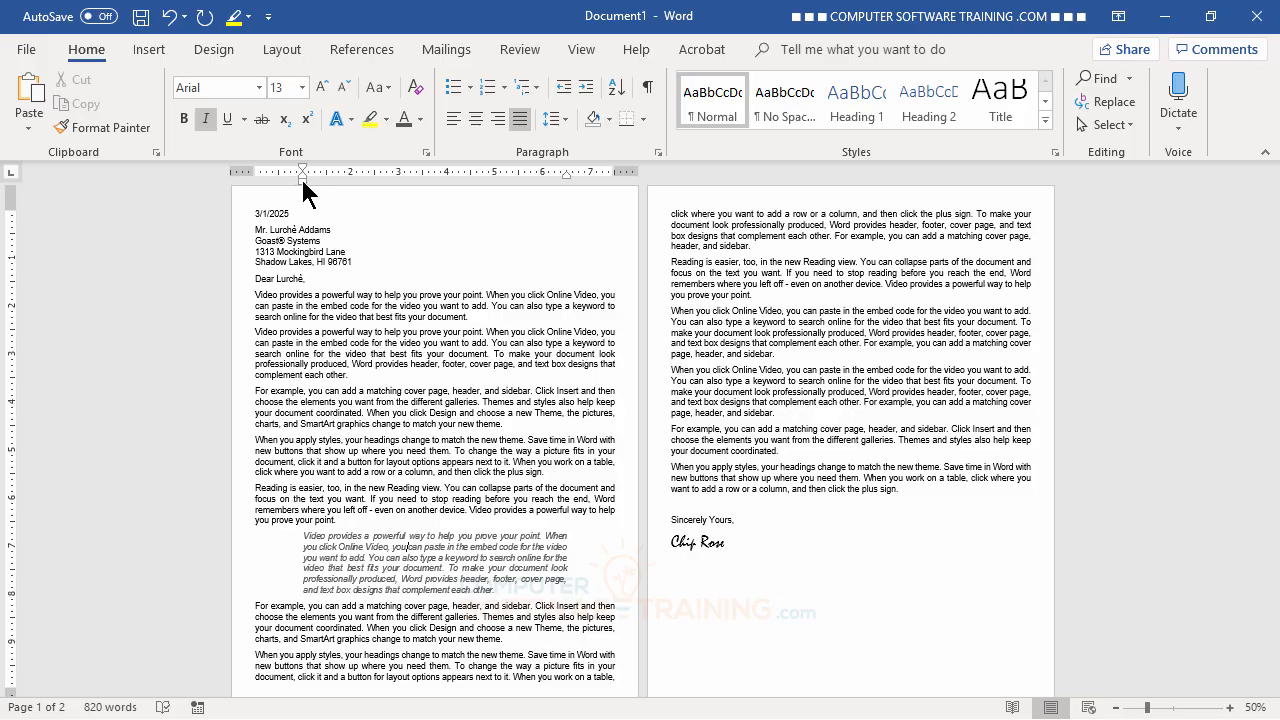
pyautogui.moveTo(300, 176); pyautogui.dragTo(253, 179)
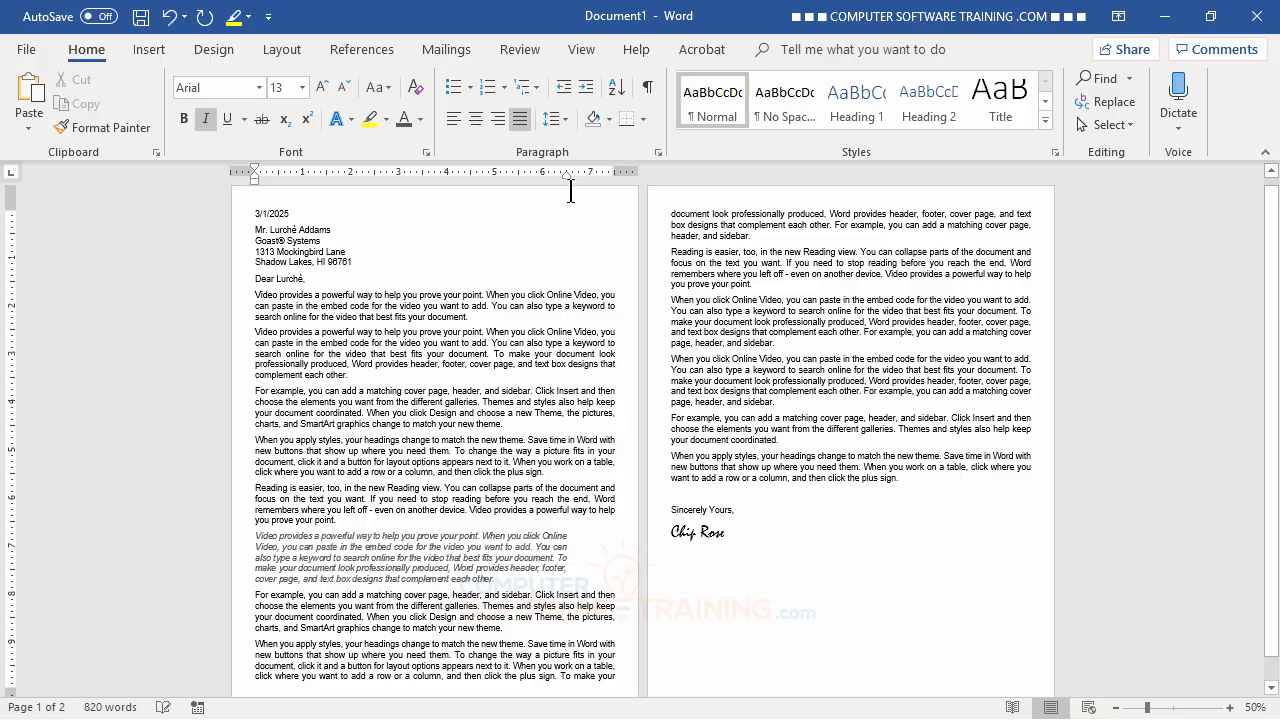
pyautogui.moveTo(568, 176); pyautogui.dragTo(567, 200)
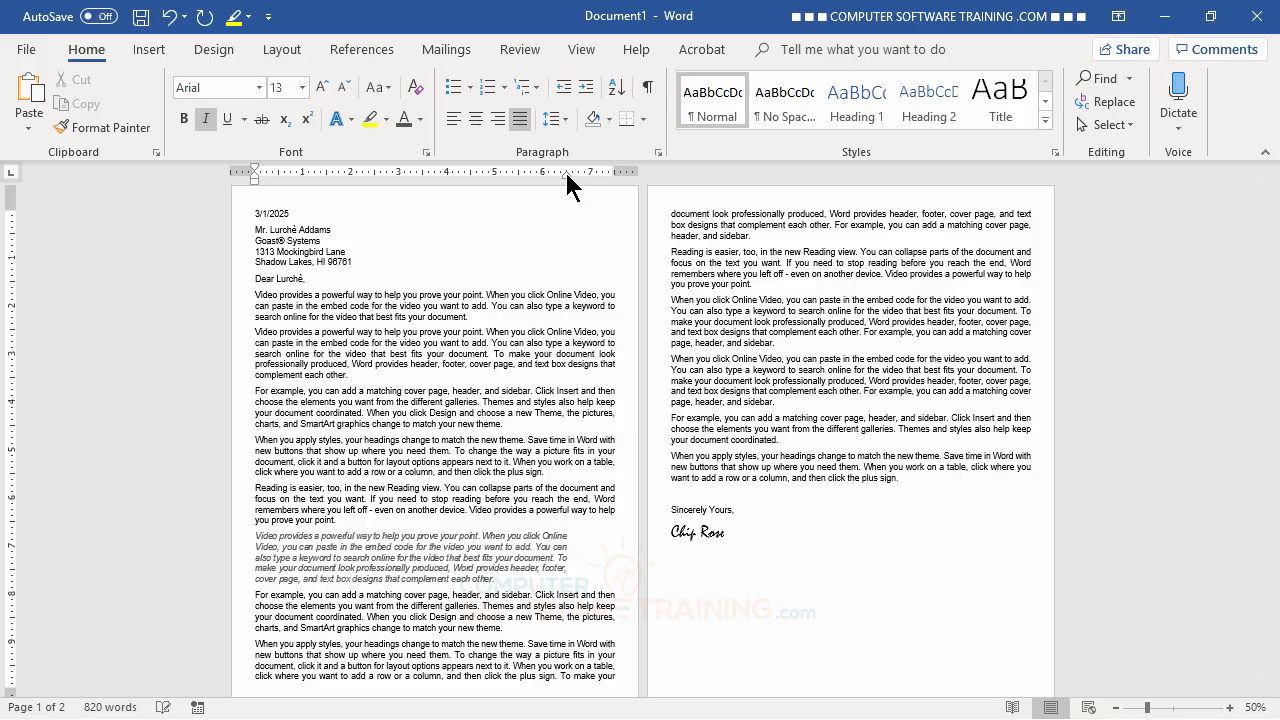
pyautogui.click(567, 175)
pyautogui.moveTo(569, 179); pyautogui.dragTo(615, 190)
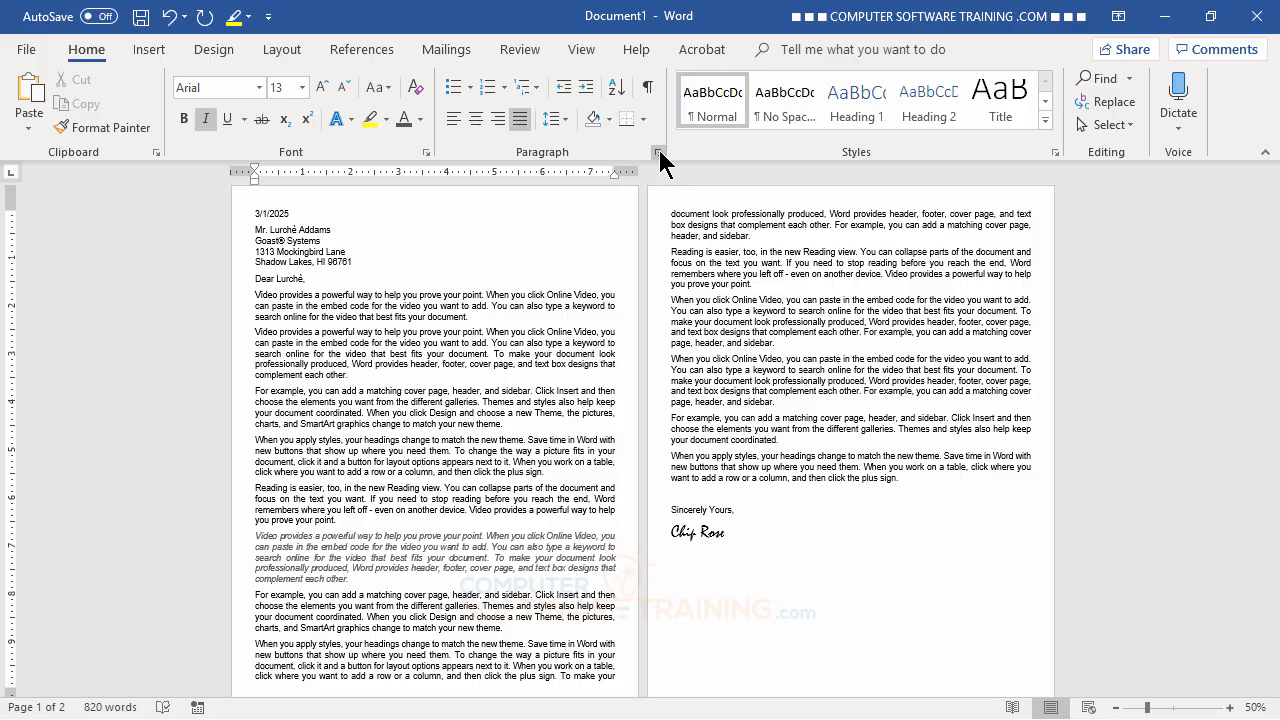
pyautogui.click(658, 152)
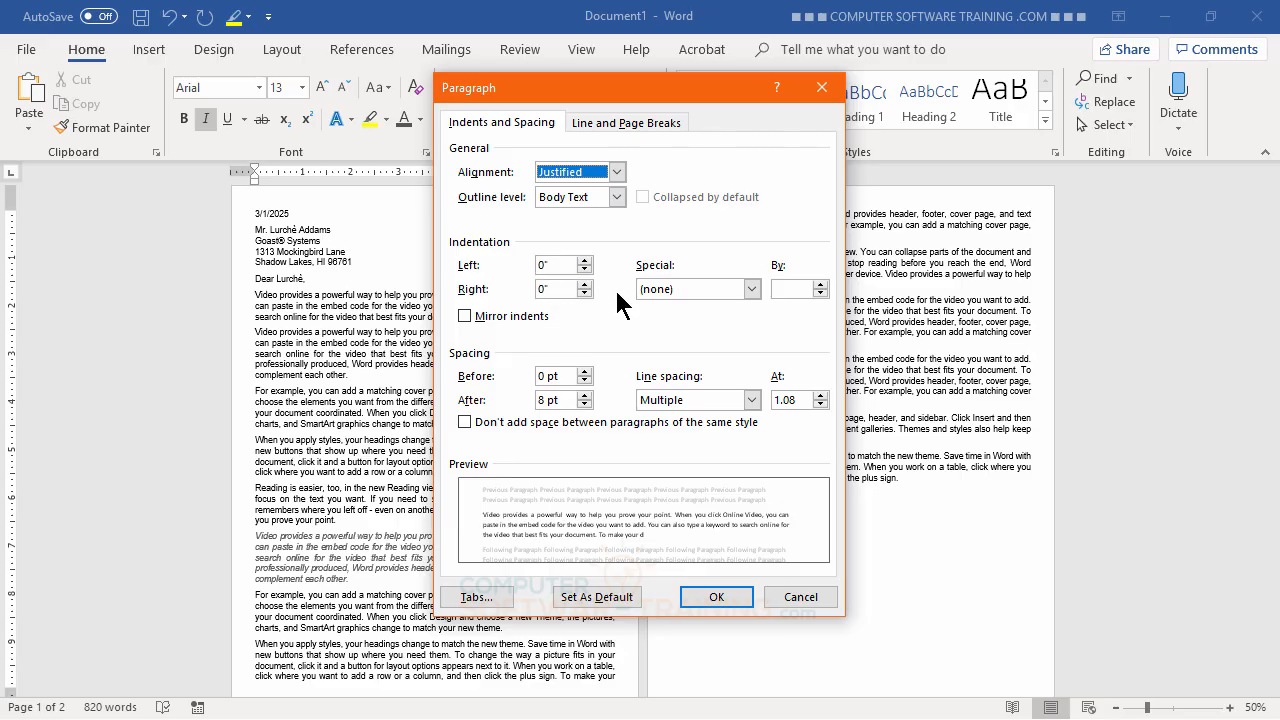
pyautogui.click(716, 596)
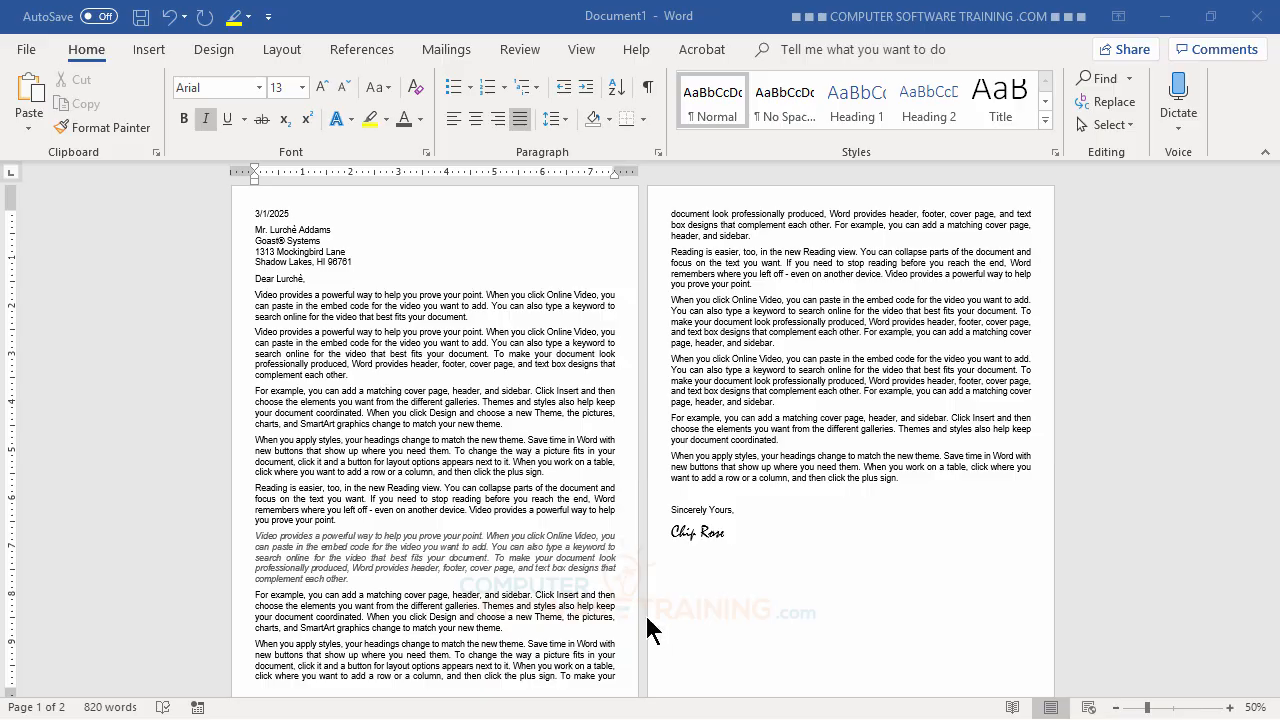
pyautogui.click(1230, 707)
pyautogui.click(1230, 707)
pyautogui.click(1230, 707)
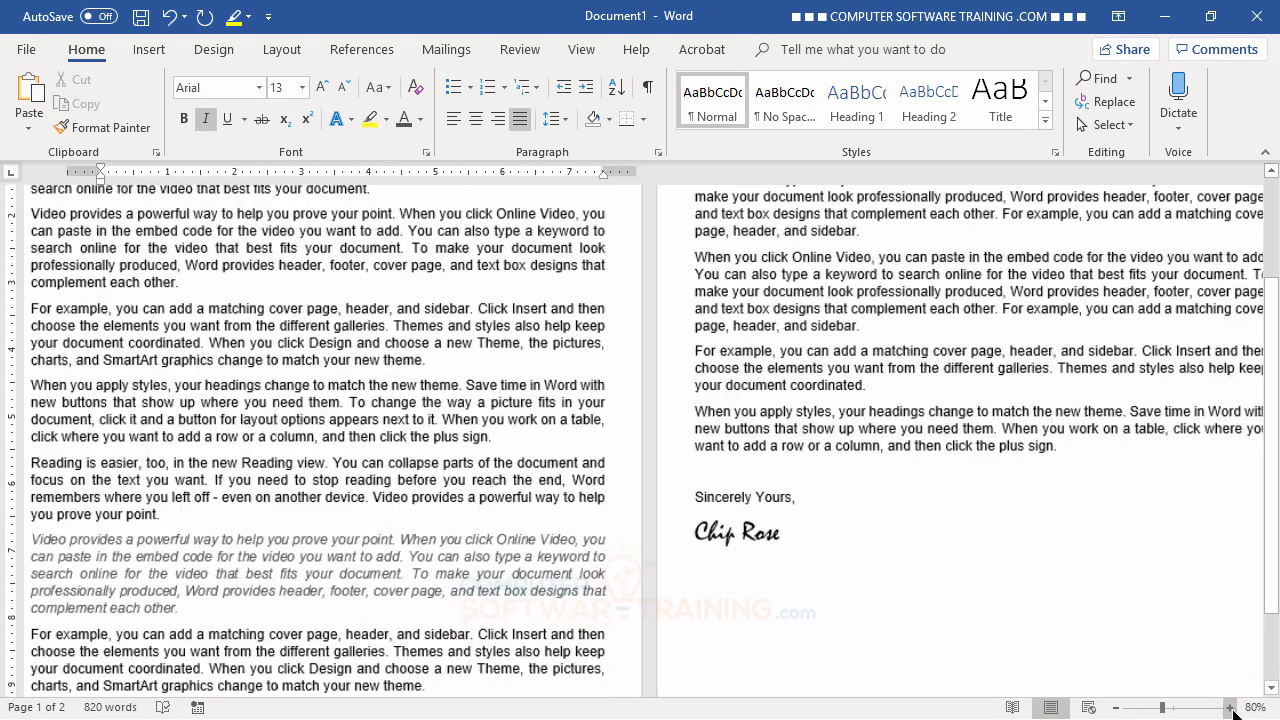
pyautogui.scroll(5, 538, 375)
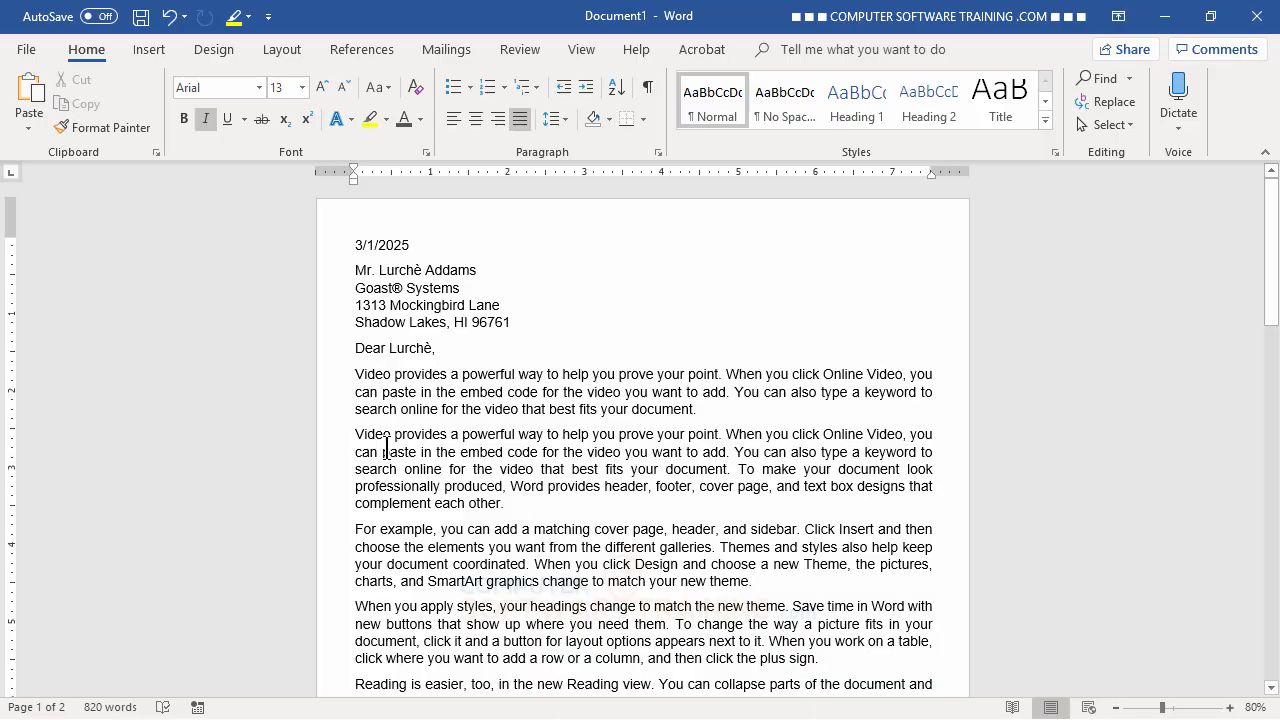
pyautogui.click(356, 434)
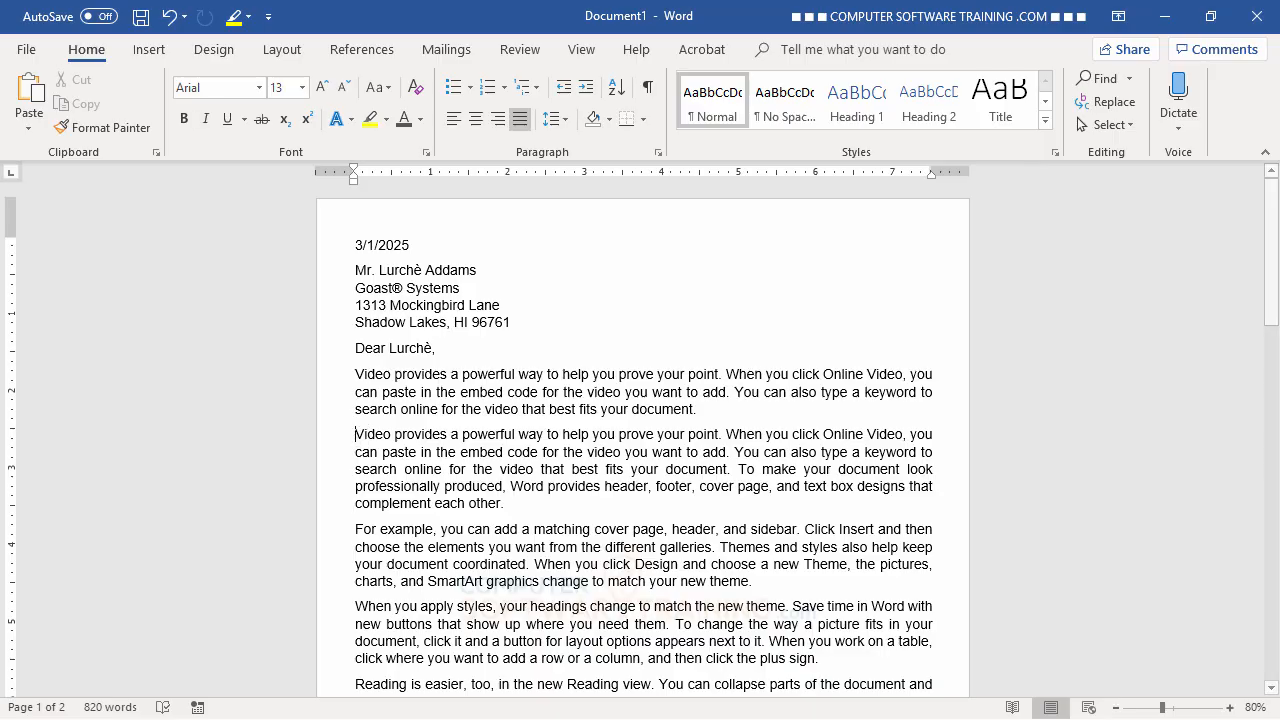
pyautogui.press('Tab')
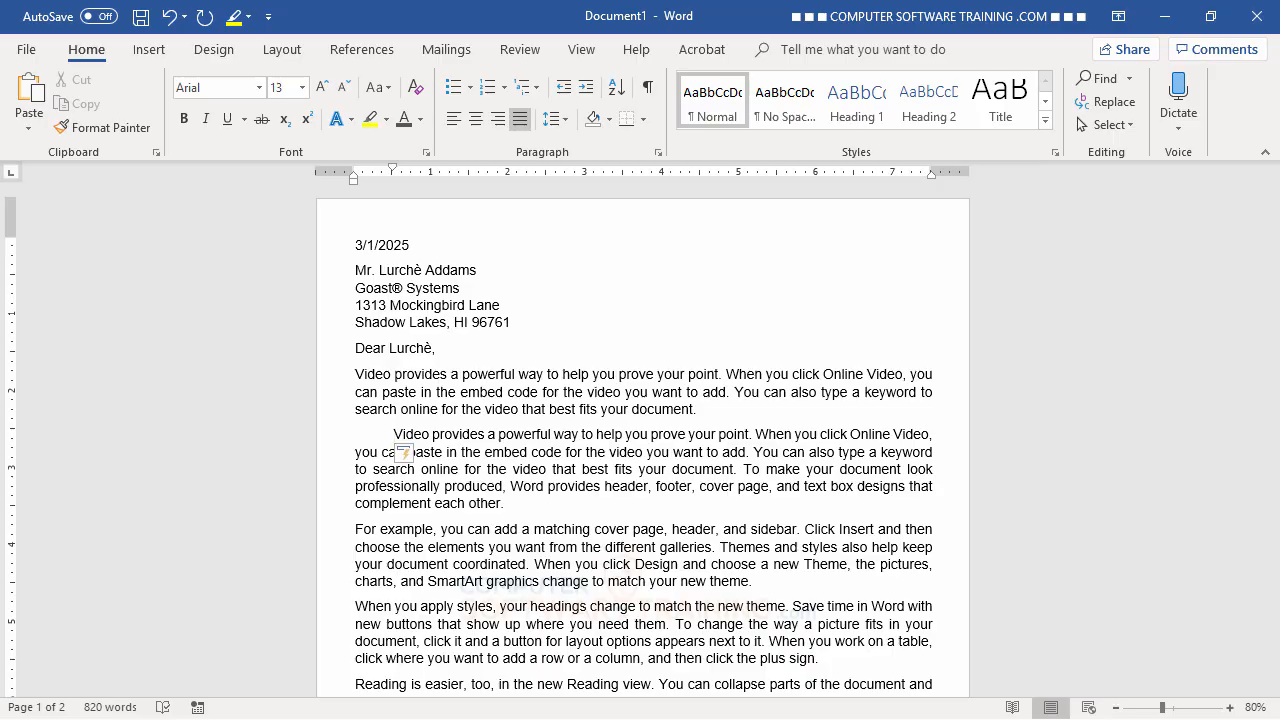
pyautogui.press('BackSpace')
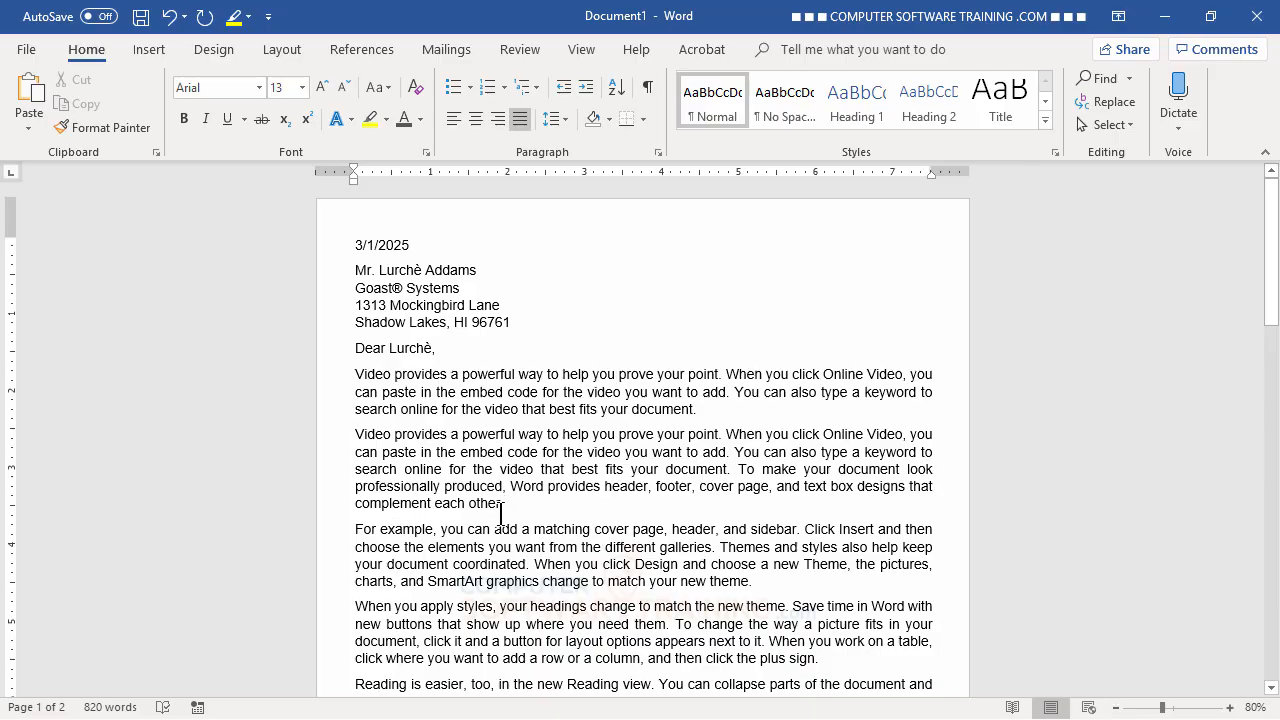
# - Add a tab-separated 'Name Position Phone' header line after the second paragraph and select it
pyautogui.press('Return')
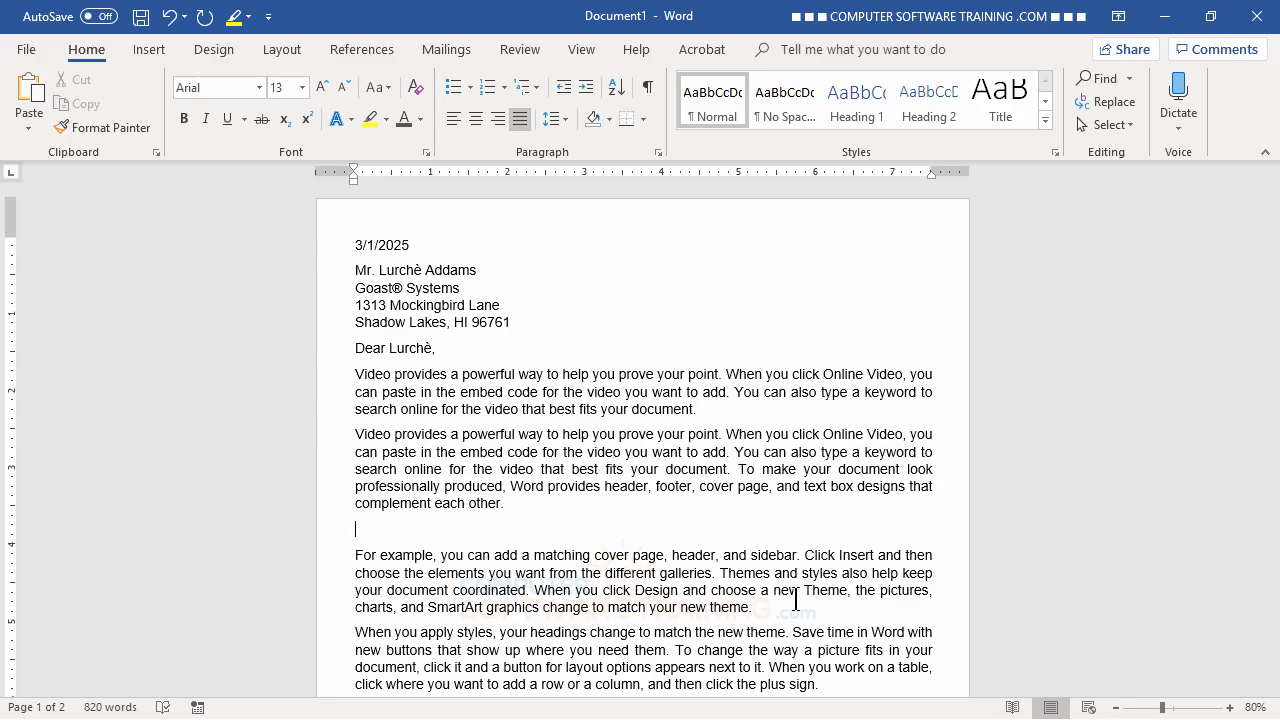
pyautogui.write('Name')
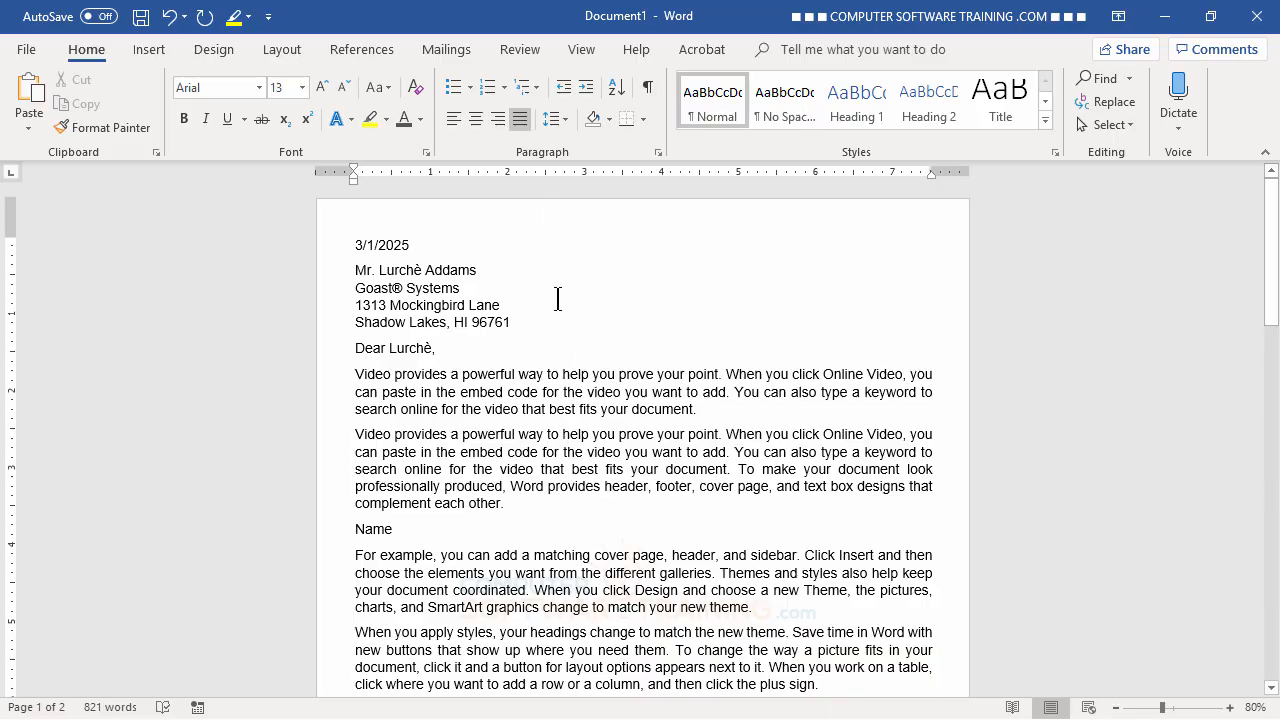
pyautogui.scroll(-3, 805, 465)
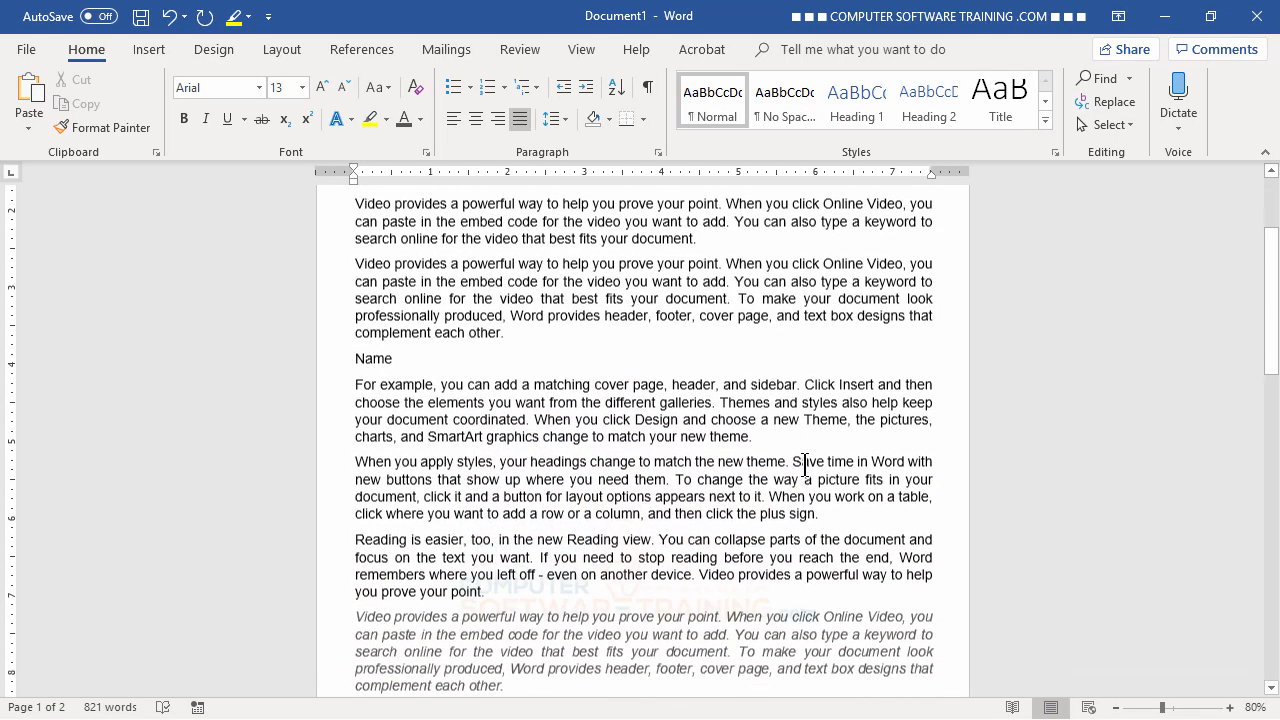
pyautogui.scroll(-3, 805, 465)
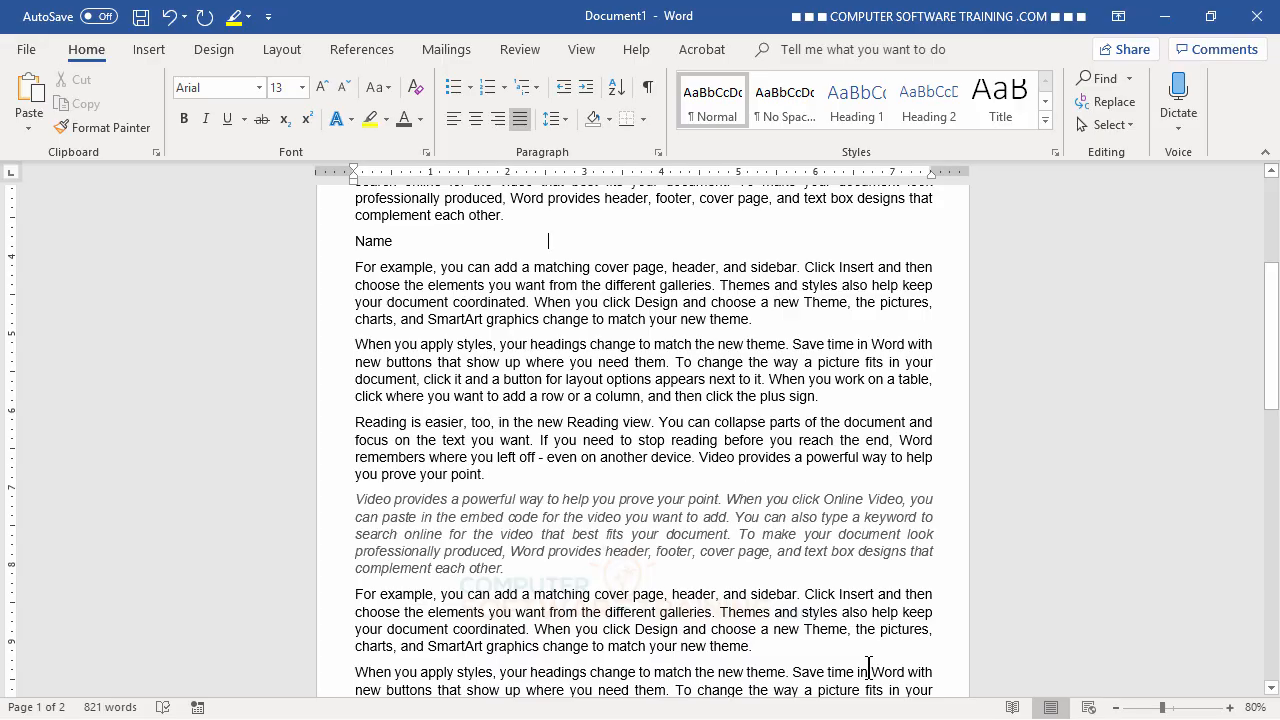
pyautogui.write('Posi')
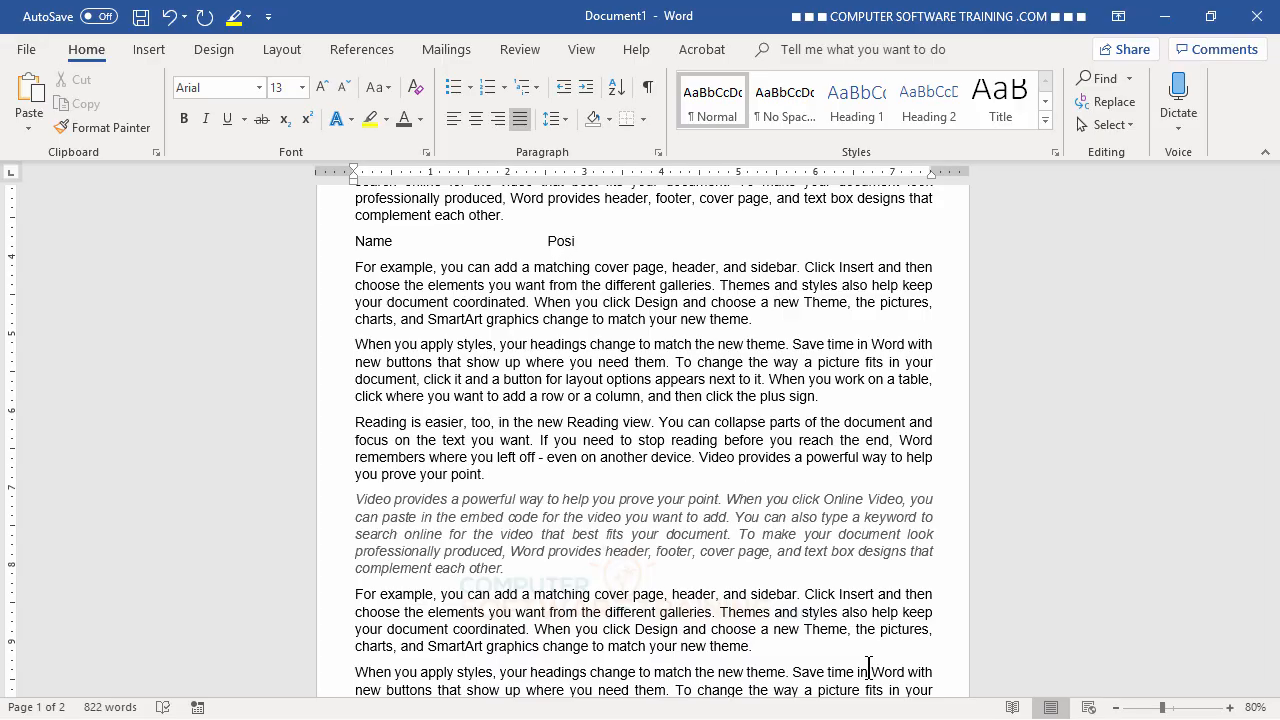
pyautogui.write('tion')
pyautogui.press('Tab')
pyautogui.write('Phone')
pyautogui.press('Return')
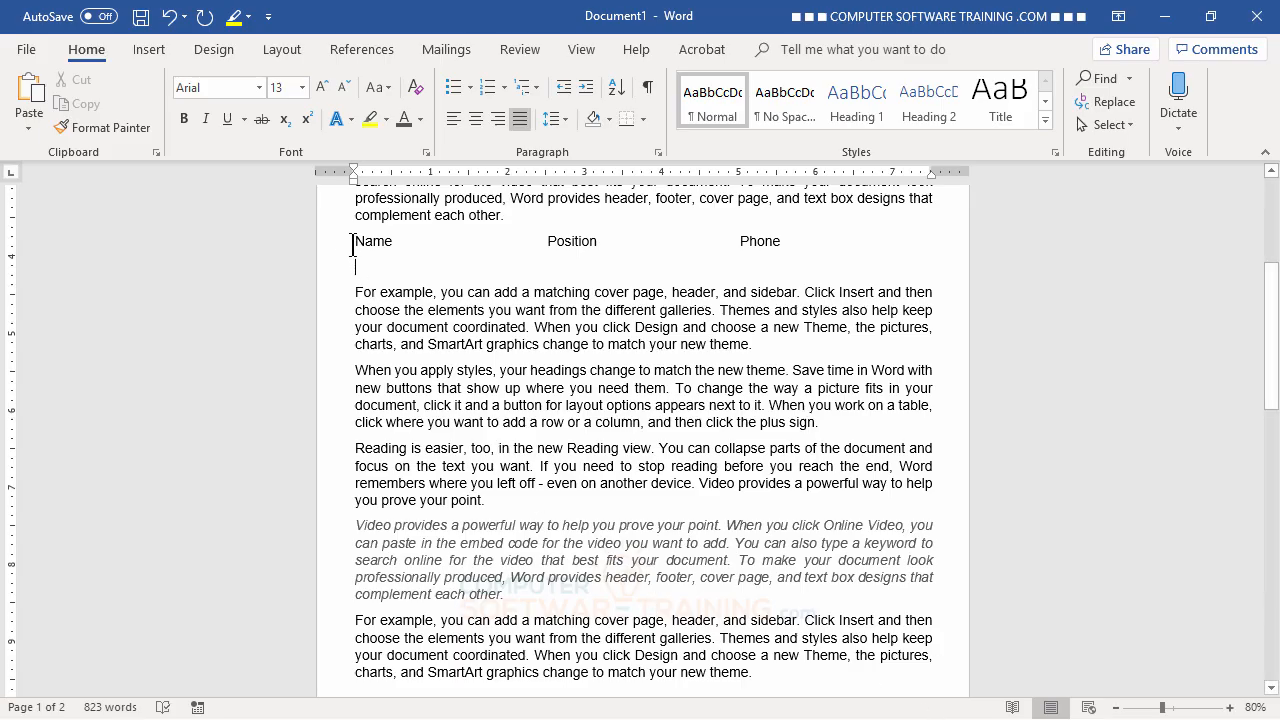
pyautogui.moveTo(352, 245); pyautogui.dragTo(840, 243)
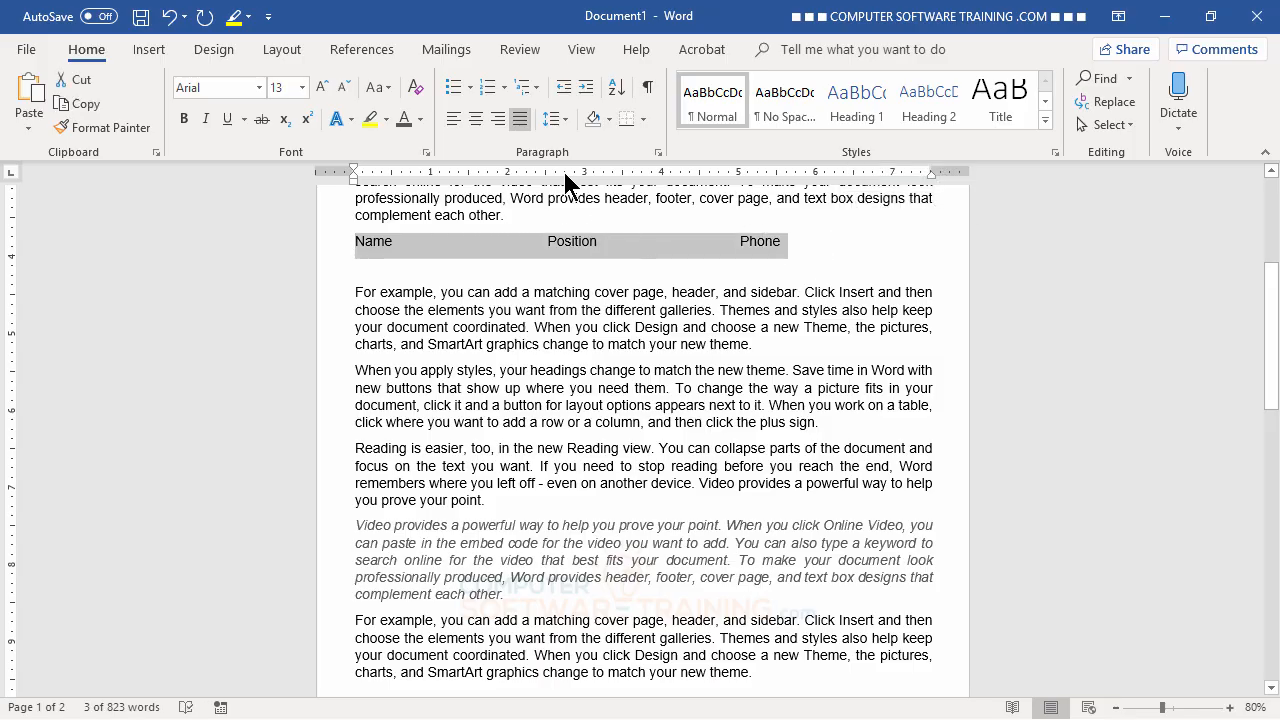
# - Underline the selected 'Name Position Phone' header line
pyautogui.click(226, 124)
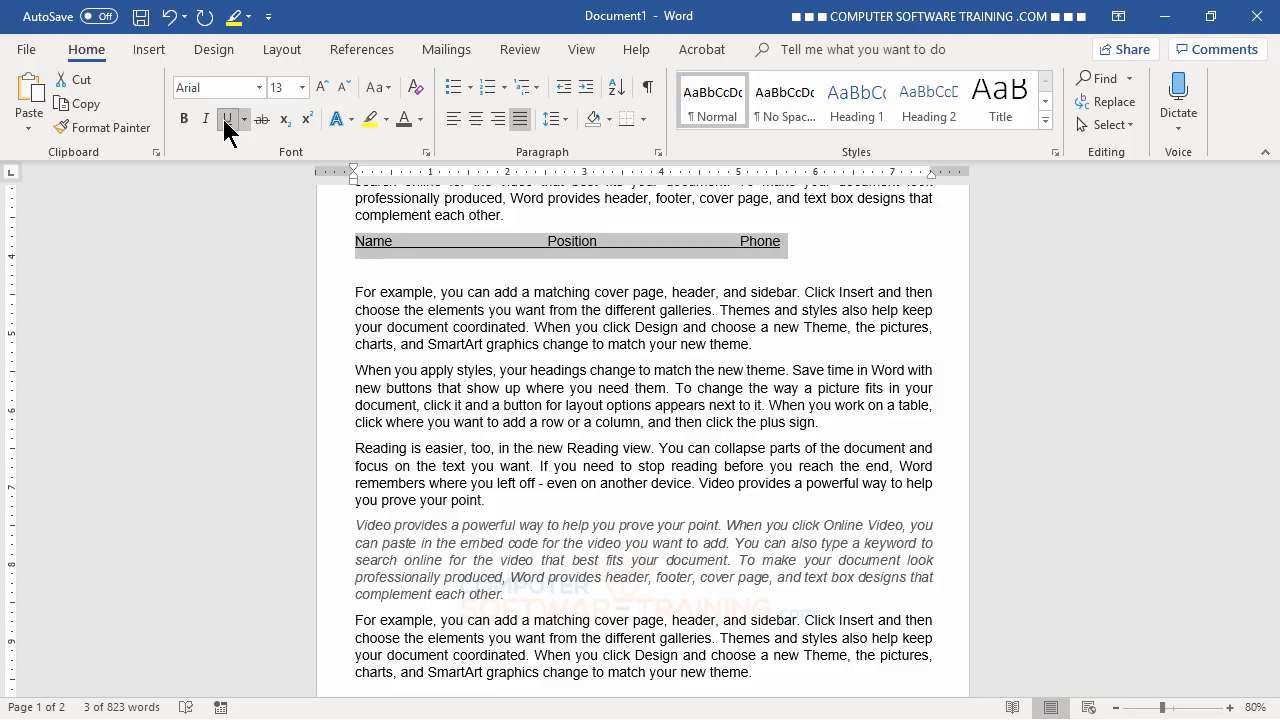
pyautogui.click(381, 268)
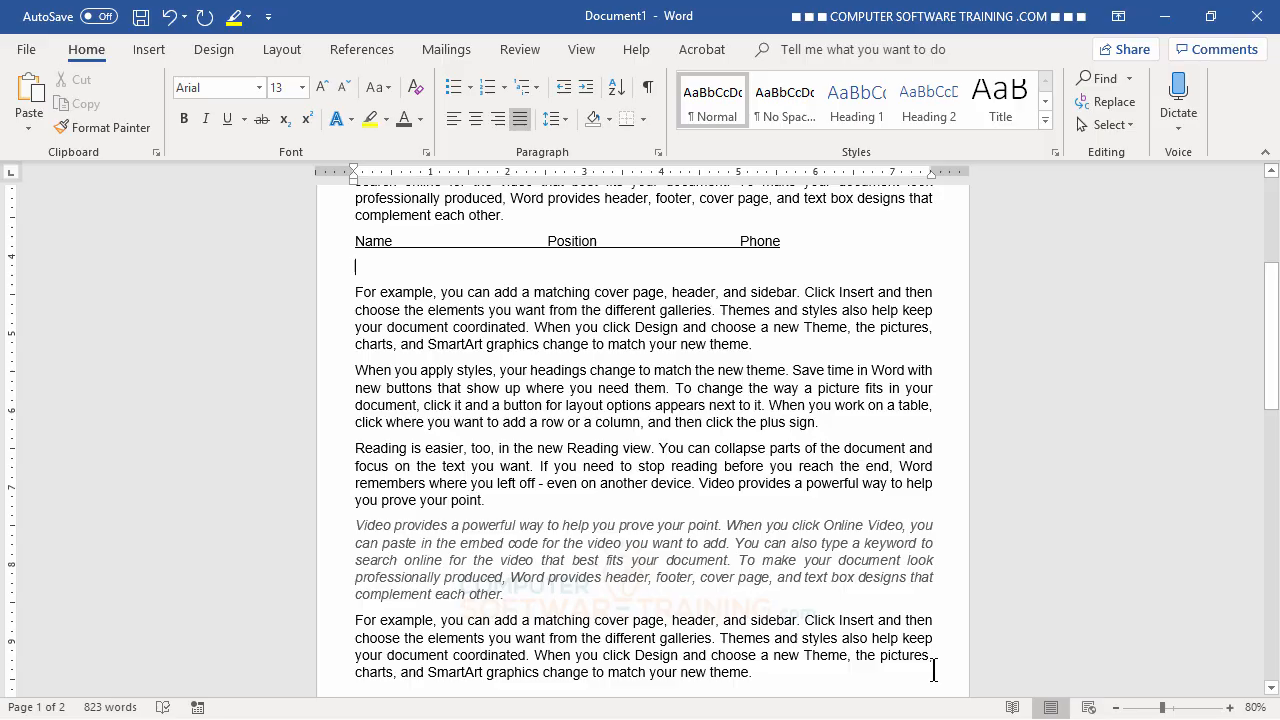
# - Type the first staff member's name, correcting the first name to its accented spelling
pyautogui.write('Lurch')
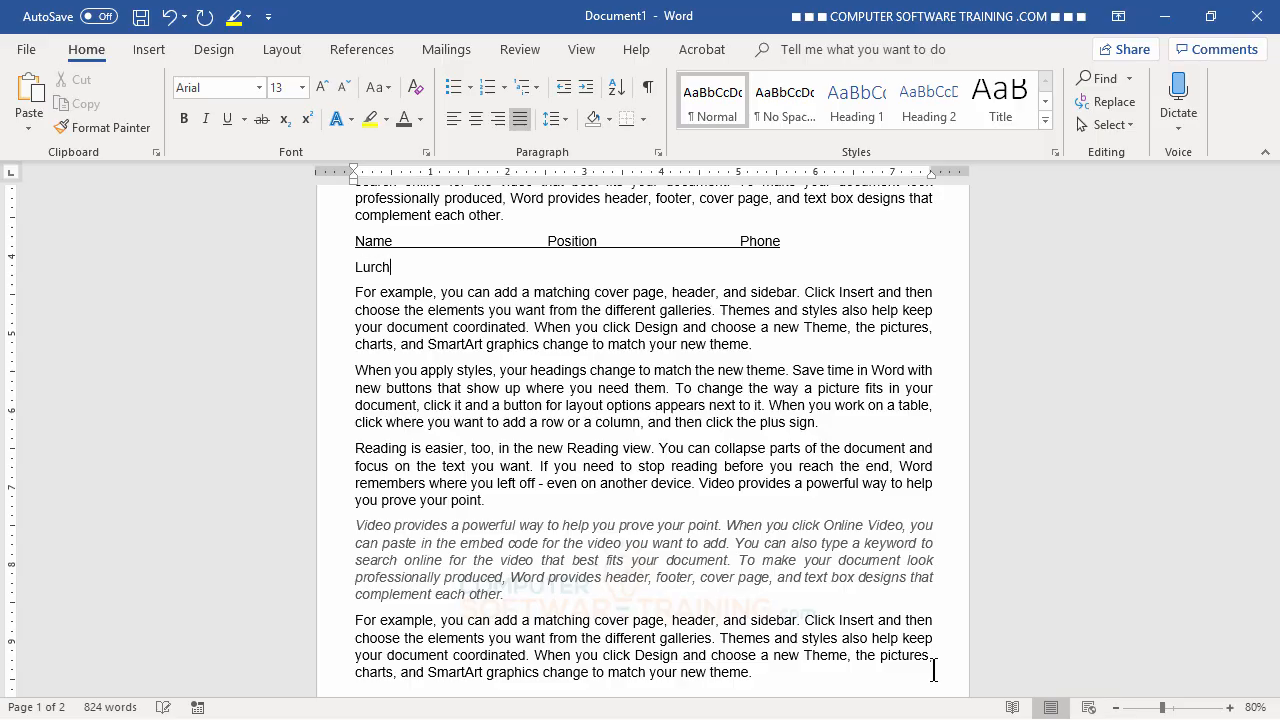
pyautogui.write('e Addams')
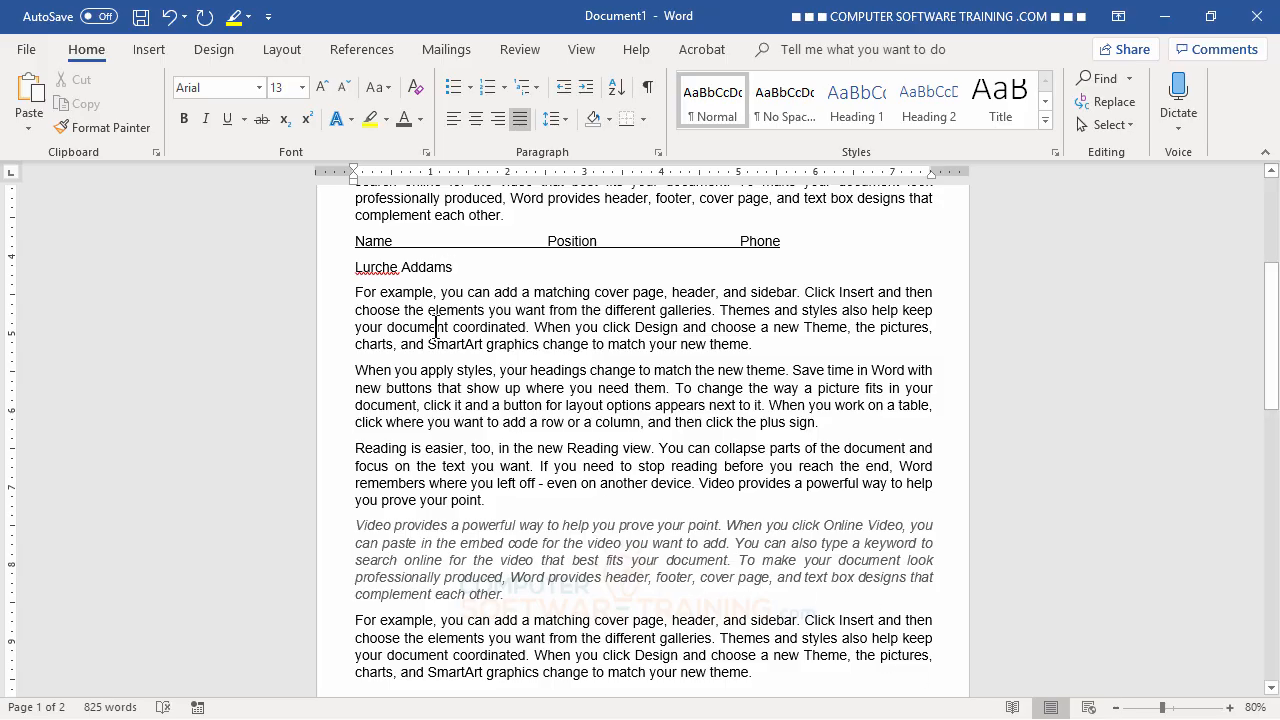
pyautogui.rightClick(381, 267)
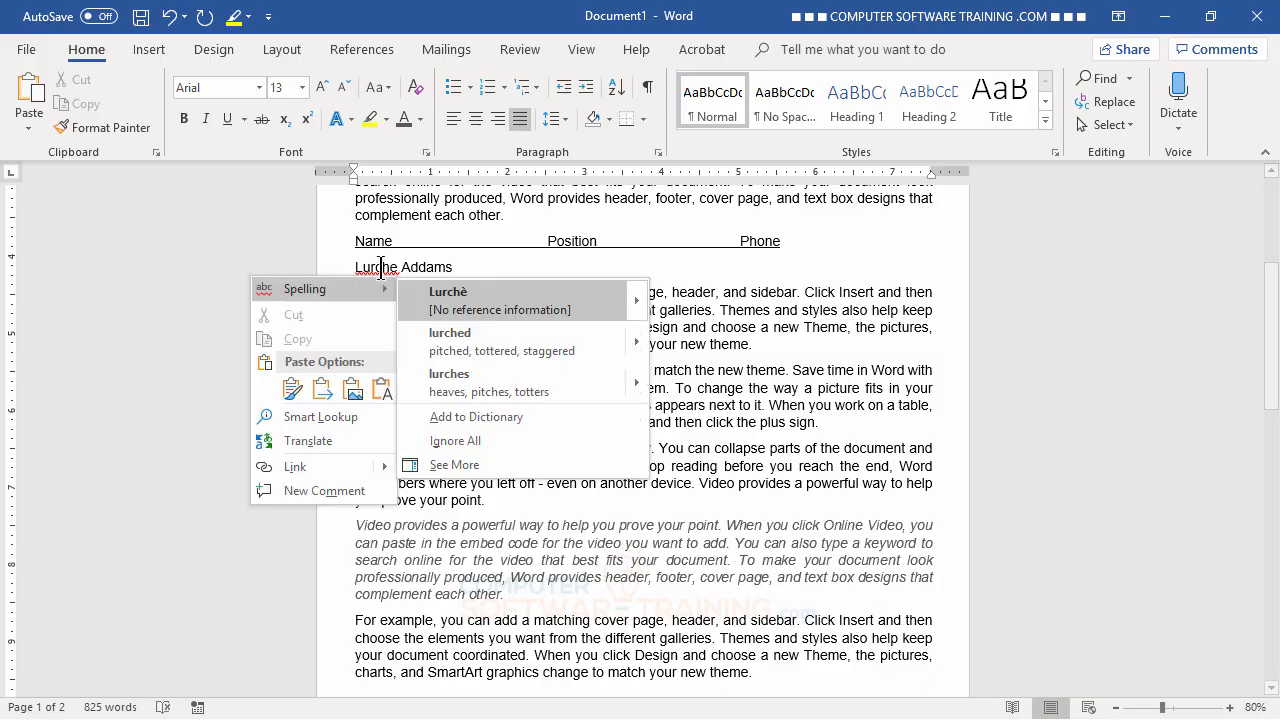
pyautogui.click(437, 293)
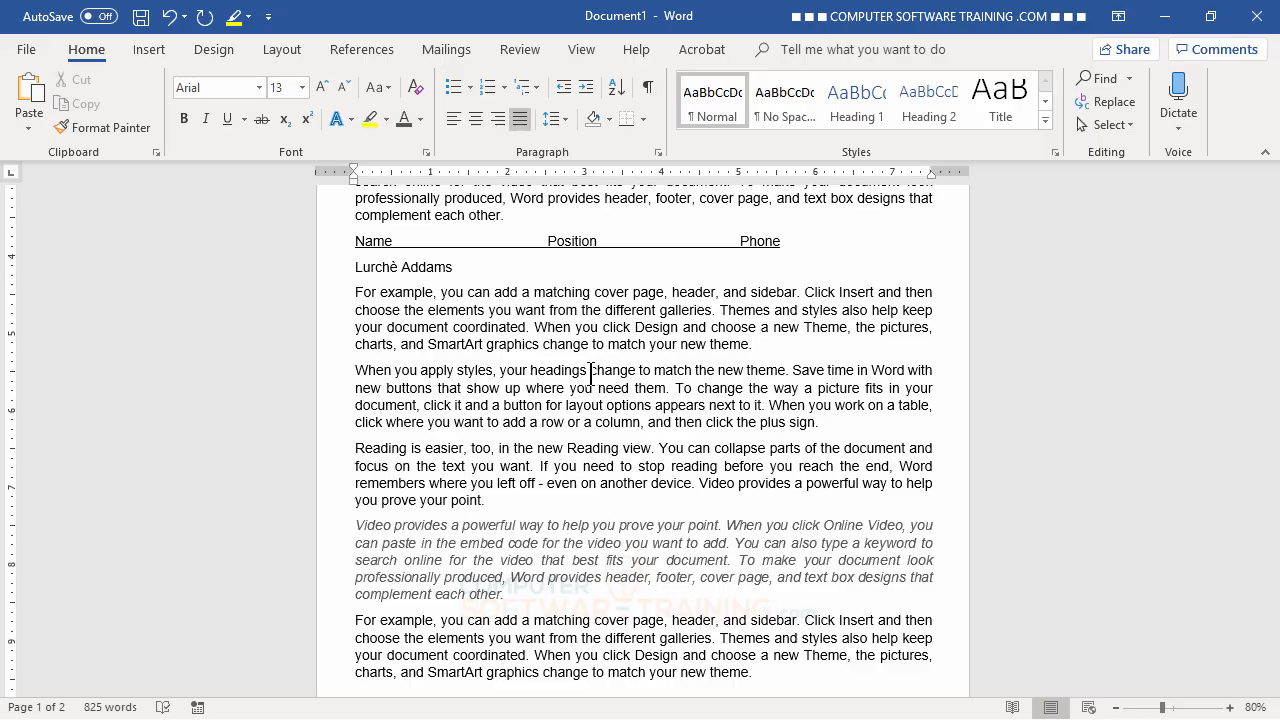
pyautogui.write('hhgjgjgjhgj')
# - Delete the stray test characters and extra line so only the staff name remains
pyautogui.press('Return')
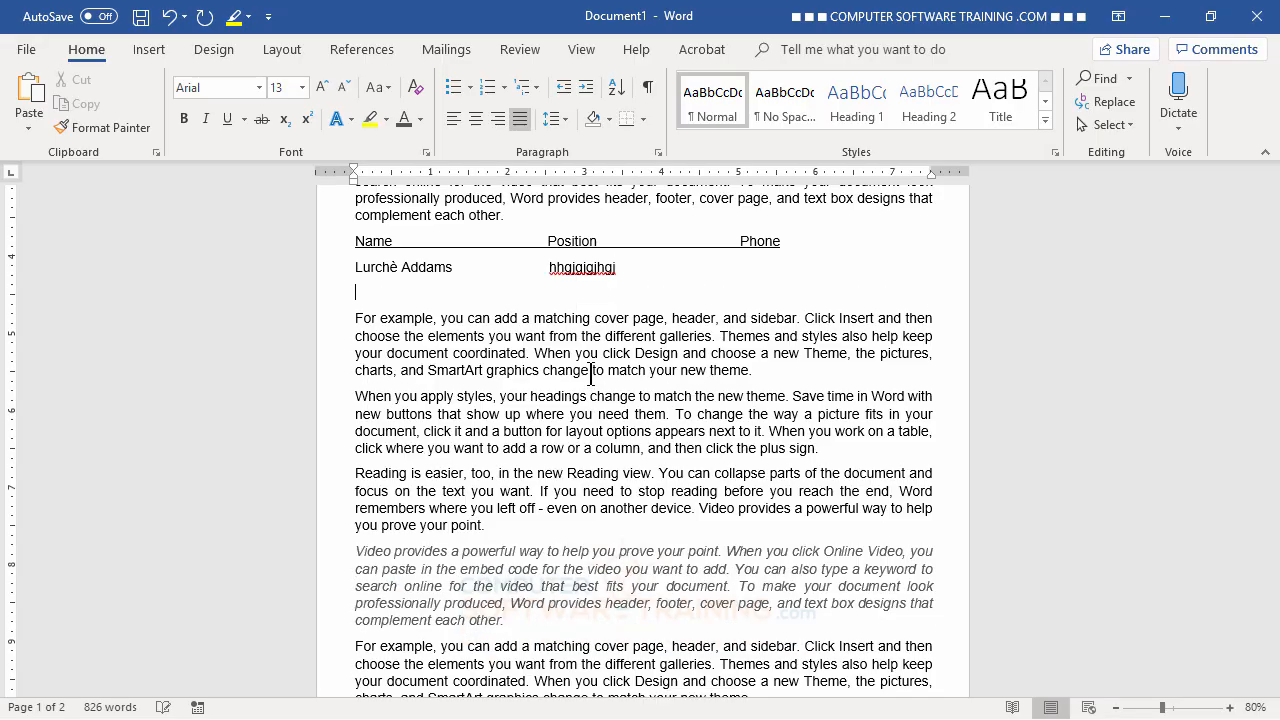
pyautogui.write('fghjfghgf')
pyautogui.write('   gjhgjhgjh')
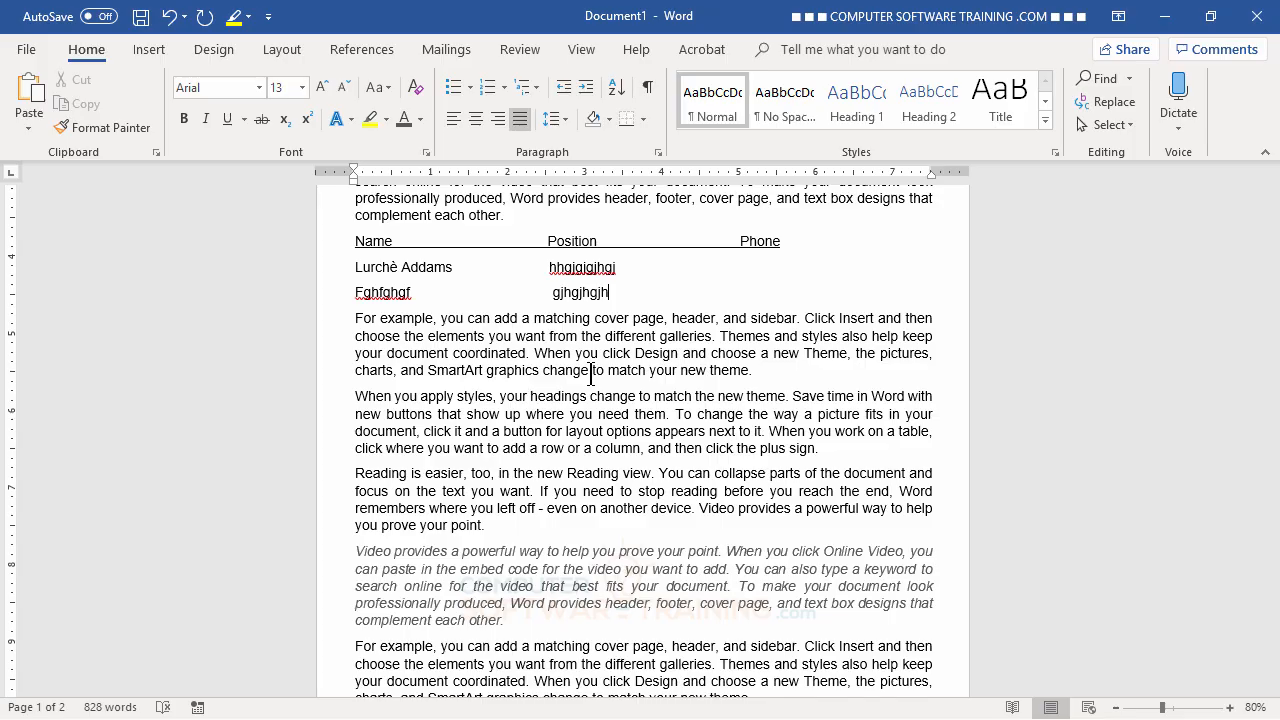
pyautogui.press('BackSpace')
pyautogui.press('BackSpace')
pyautogui.press('BackSpace')
pyautogui.press('BackSpace')
pyautogui.press('BackSpace')
pyautogui.press('BackSpace')
pyautogui.press('BackSpace')
pyautogui.press('BackSpace')
pyautogui.press('BackSpace')
pyautogui.press('BackSpace')
pyautogui.press('BackSpace')
pyautogui.press('BackSpace')
pyautogui.press('BackSpace')
pyautogui.press('BackSpace')
pyautogui.press('BackSpace')
pyautogui.press('BackSpace')
pyautogui.press('BackSpace')
pyautogui.press('BackSpace')
pyautogui.press('BackSpace')
pyautogui.press('BackSpace')
pyautogui.press('BackSpace')
pyautogui.press('BackSpace')
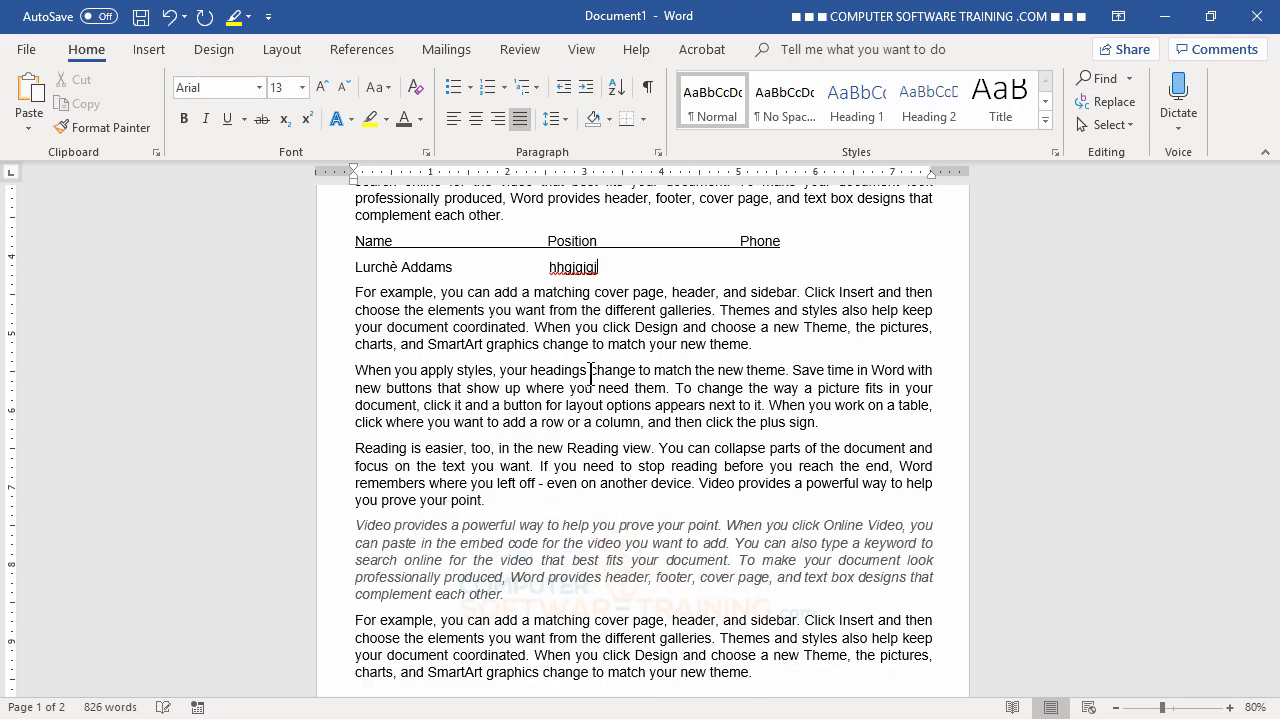
pyautogui.press('BackSpace')
pyautogui.press('BackSpace')
pyautogui.press('BackSpace')
pyautogui.press('BackSpace')
pyautogui.press('BackSpace')
pyautogui.press('BackSpace')
pyautogui.press('BackSpace')
pyautogui.press('BackSpace')
pyautogui.press('BackSpace')
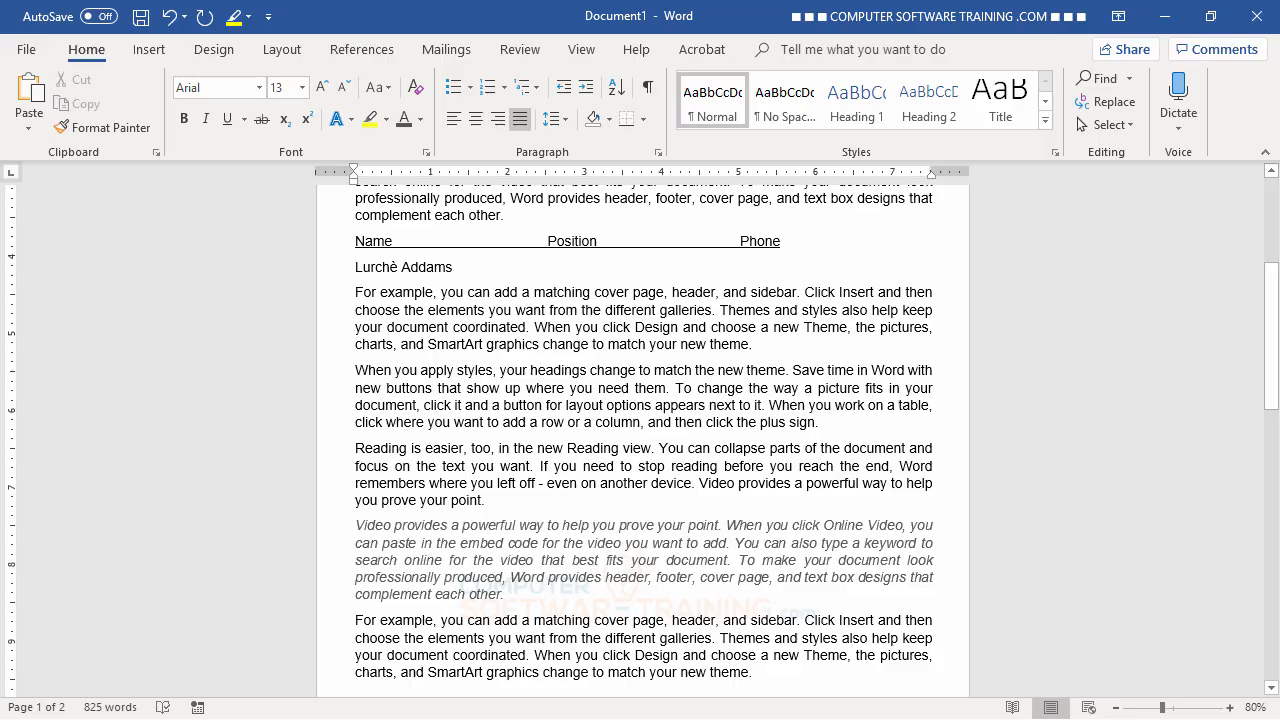
pyautogui.press('BackSpace')
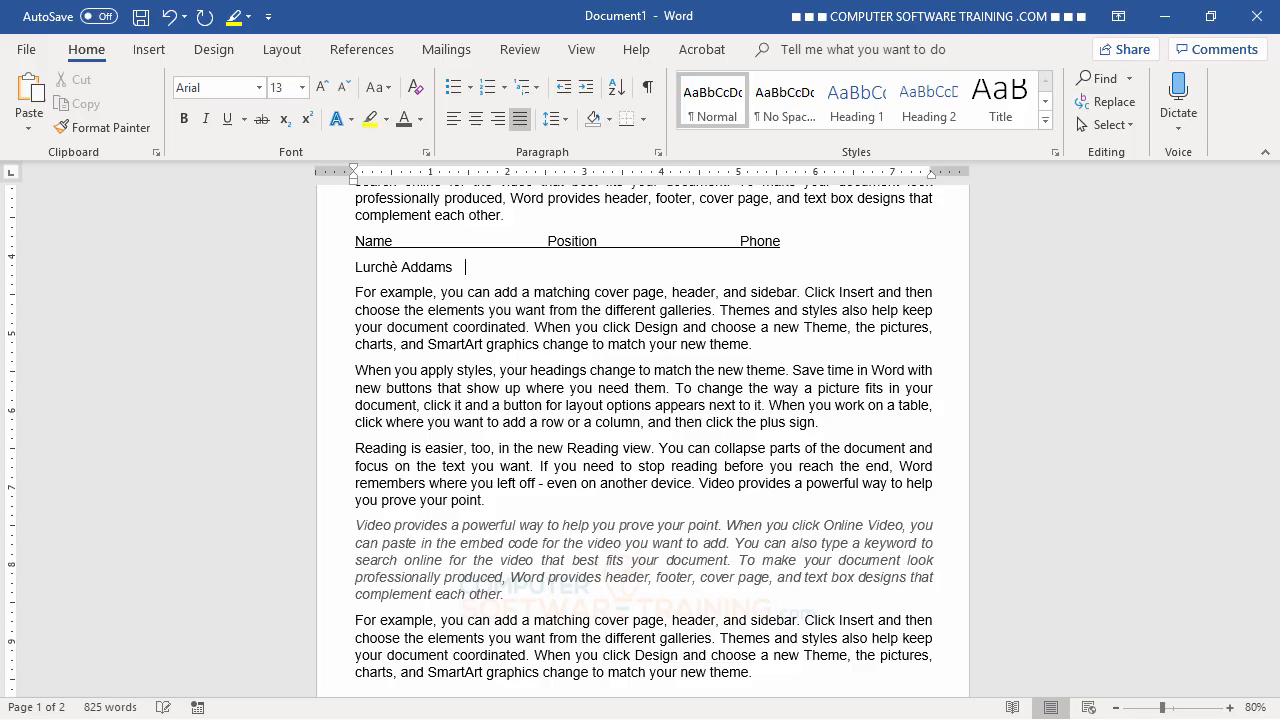
# - Complete the first staff row with the Public Relations position and its phone number
pyautogui.press('BackSpace')
pyautogui.press('BackSpace')
pyautogui.write('s')
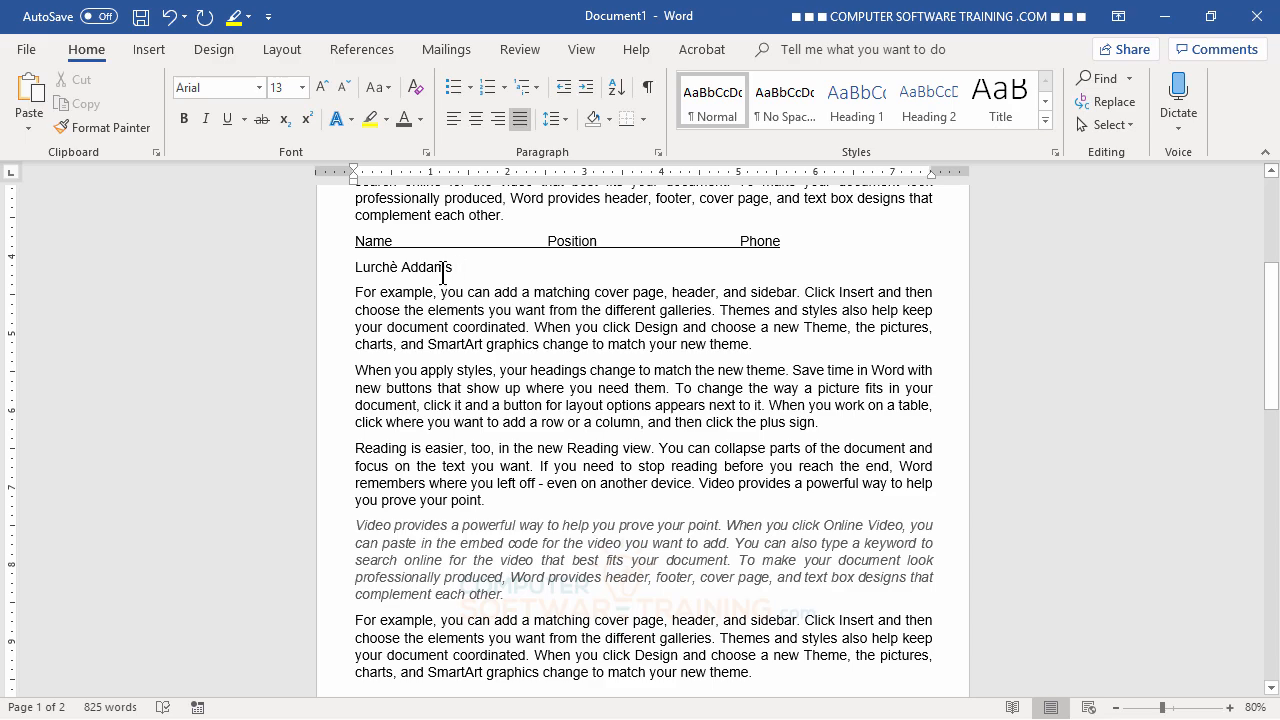
pyautogui.press('Tab')
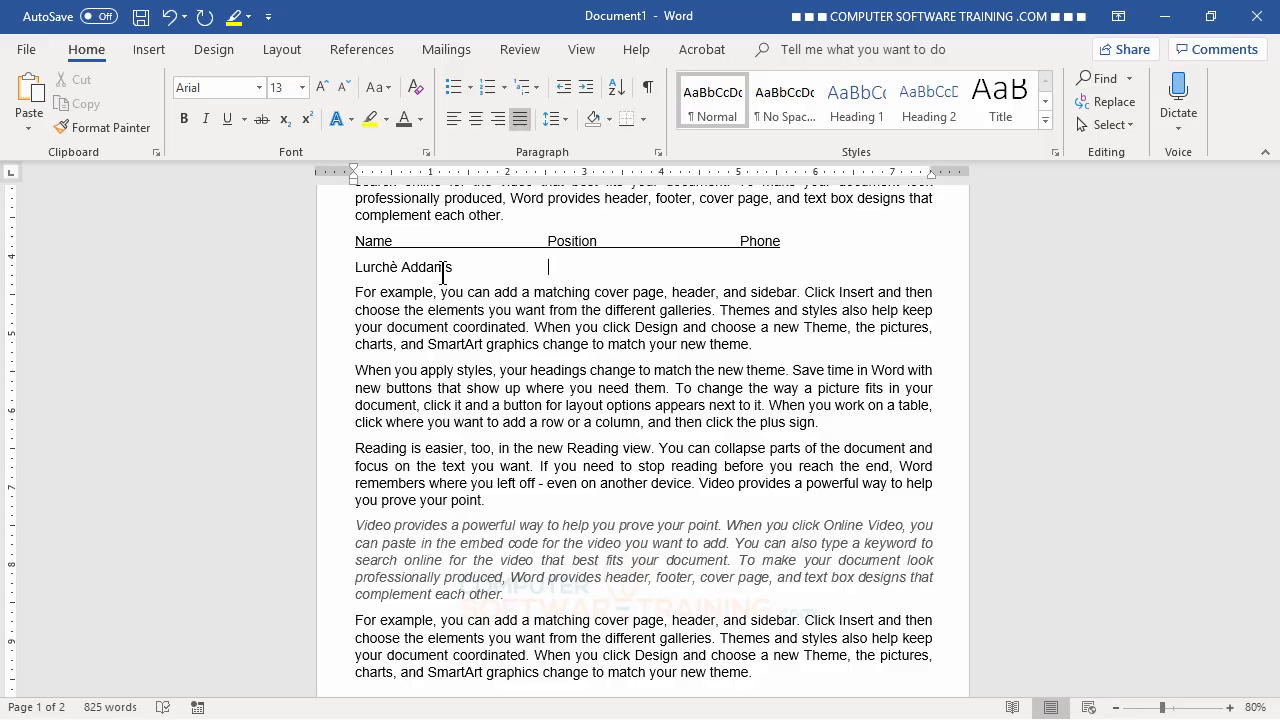
pyautogui.write('Public Relations        808-555-1212')
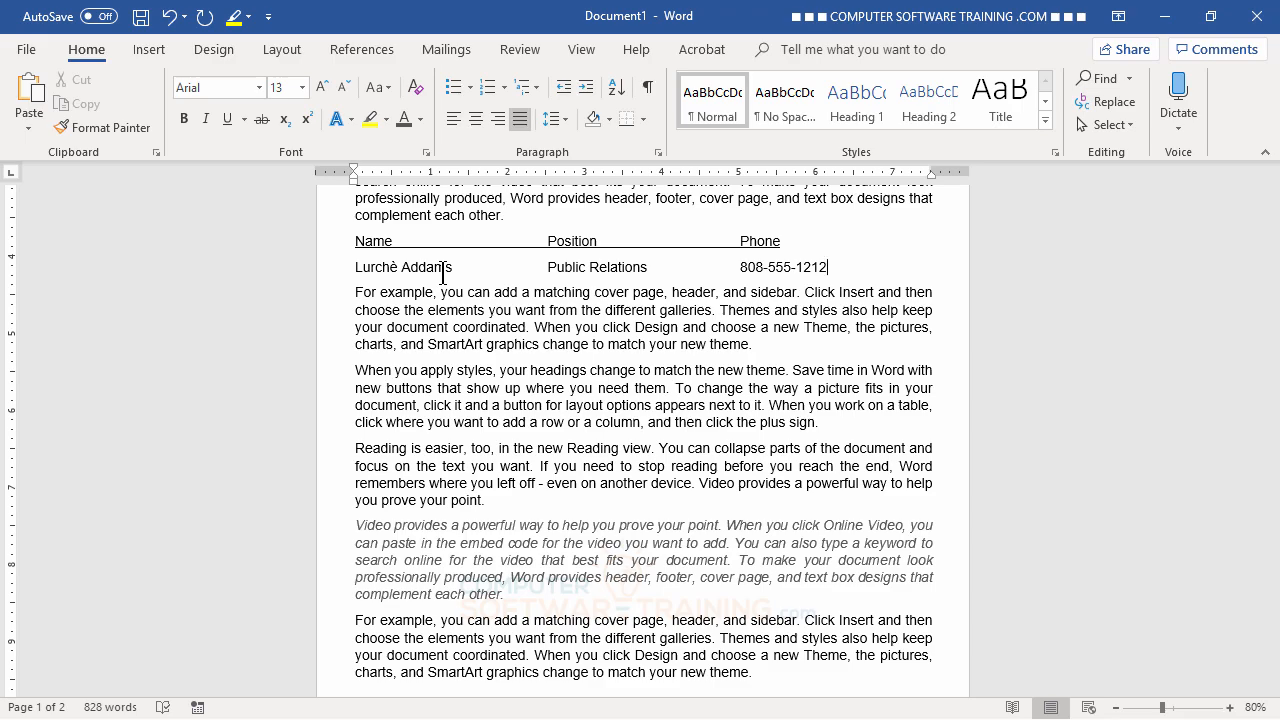
pyautogui.press('Return')
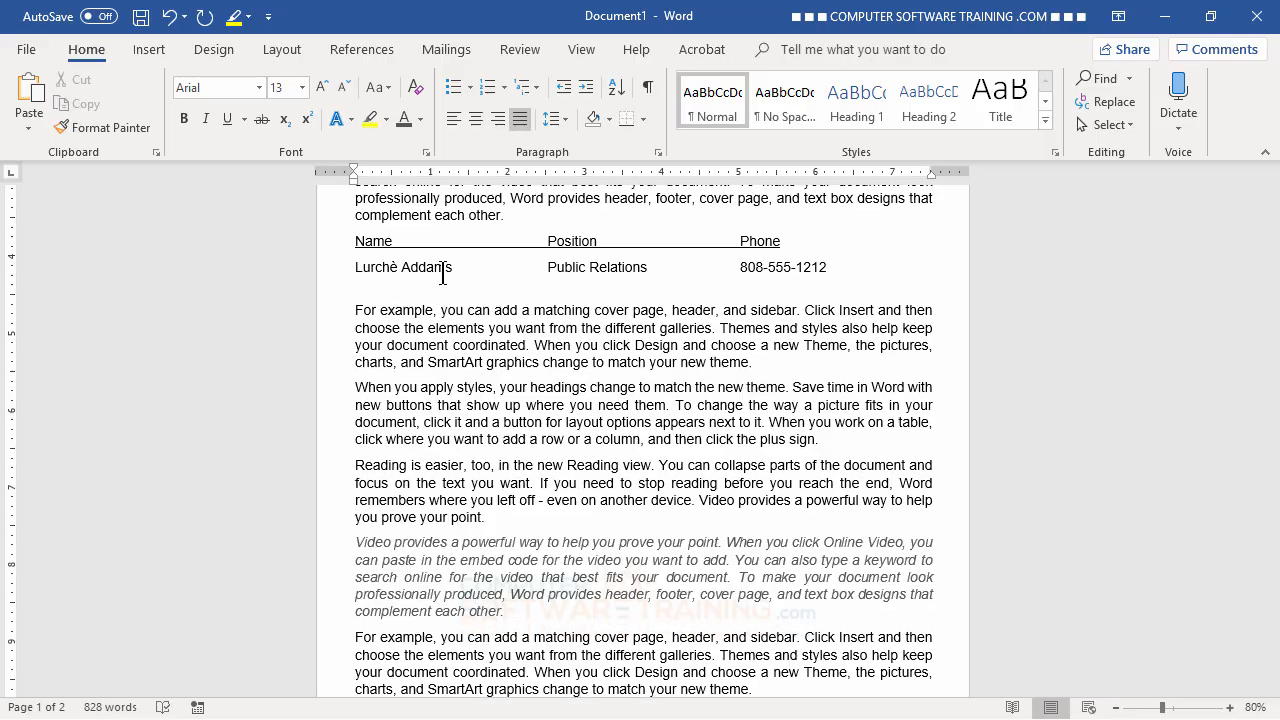
pyautogui.press('BackSpace')
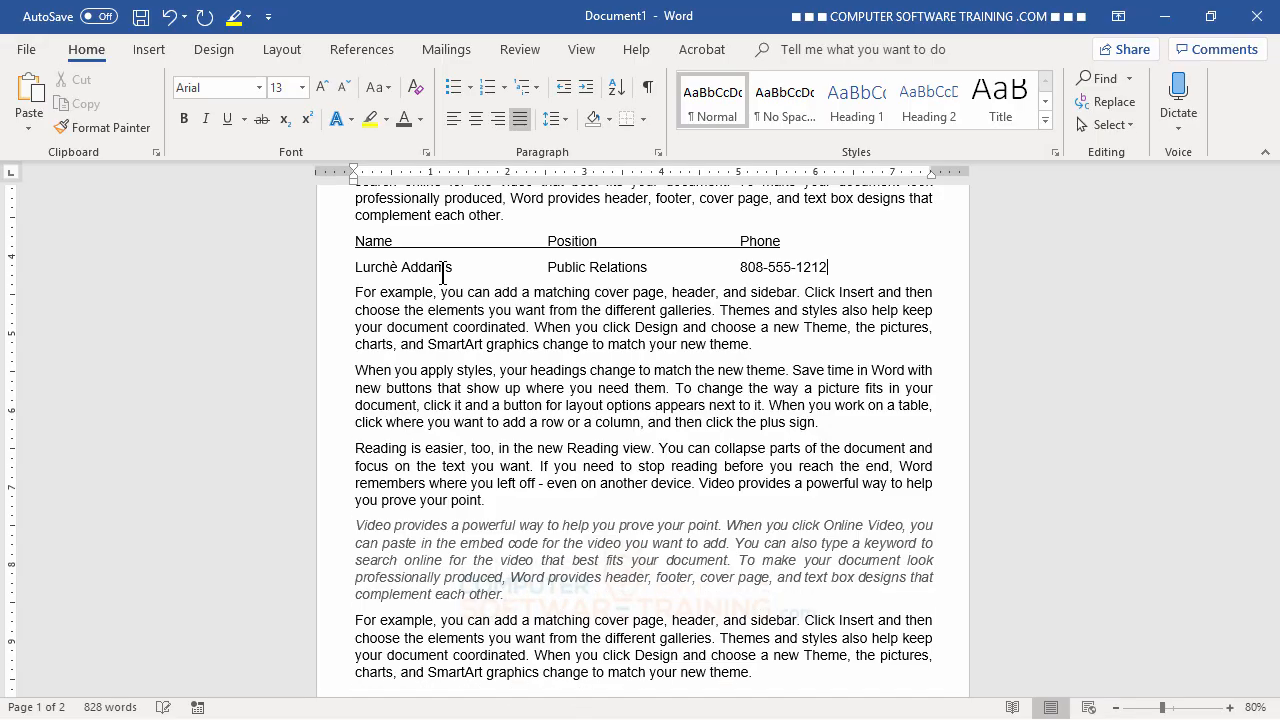
# - Add a Training Specialist staff row with phone, then begin a third row for Human Resources
pyautogui.press('Return')
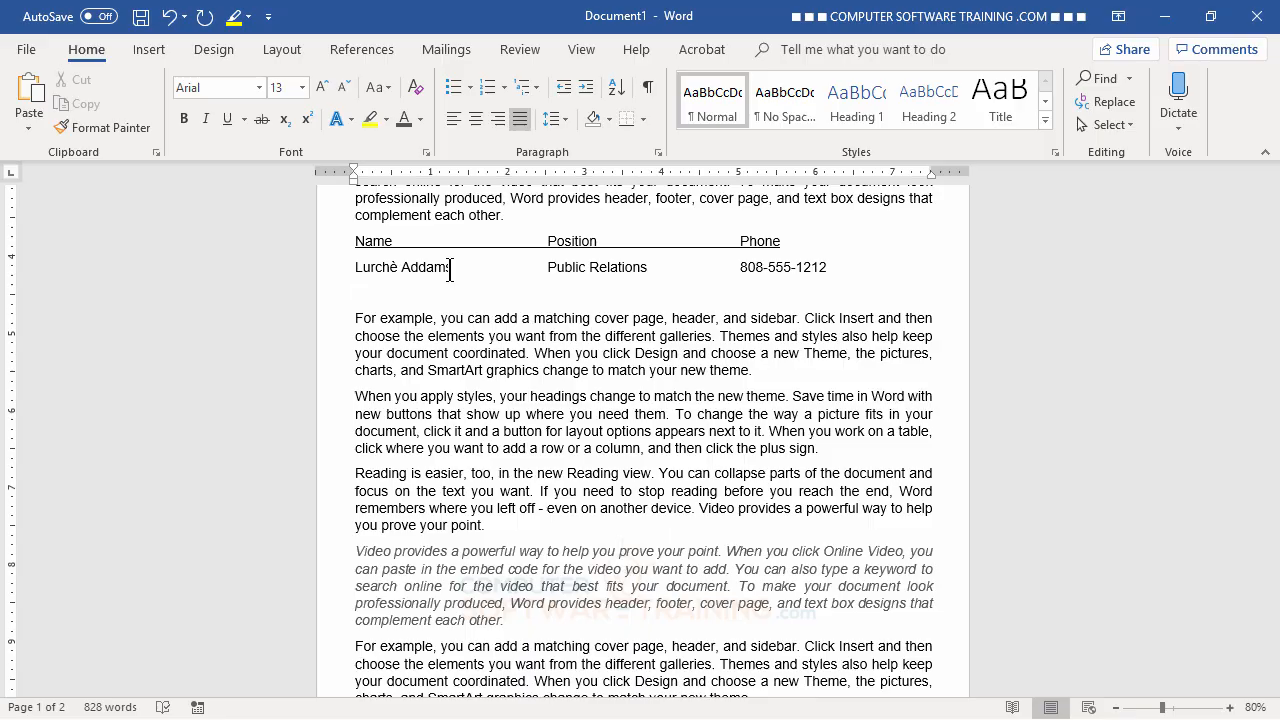
pyautogui.write('Training S')
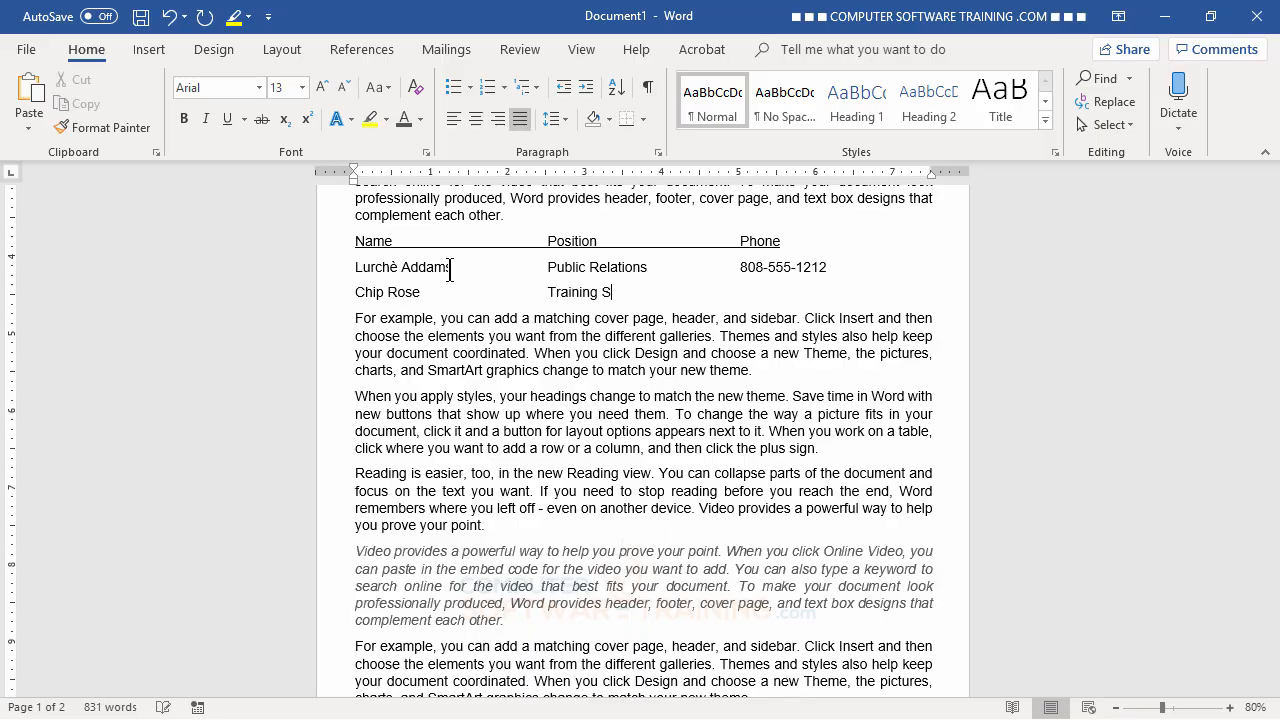
pyautogui.write('pecialist')
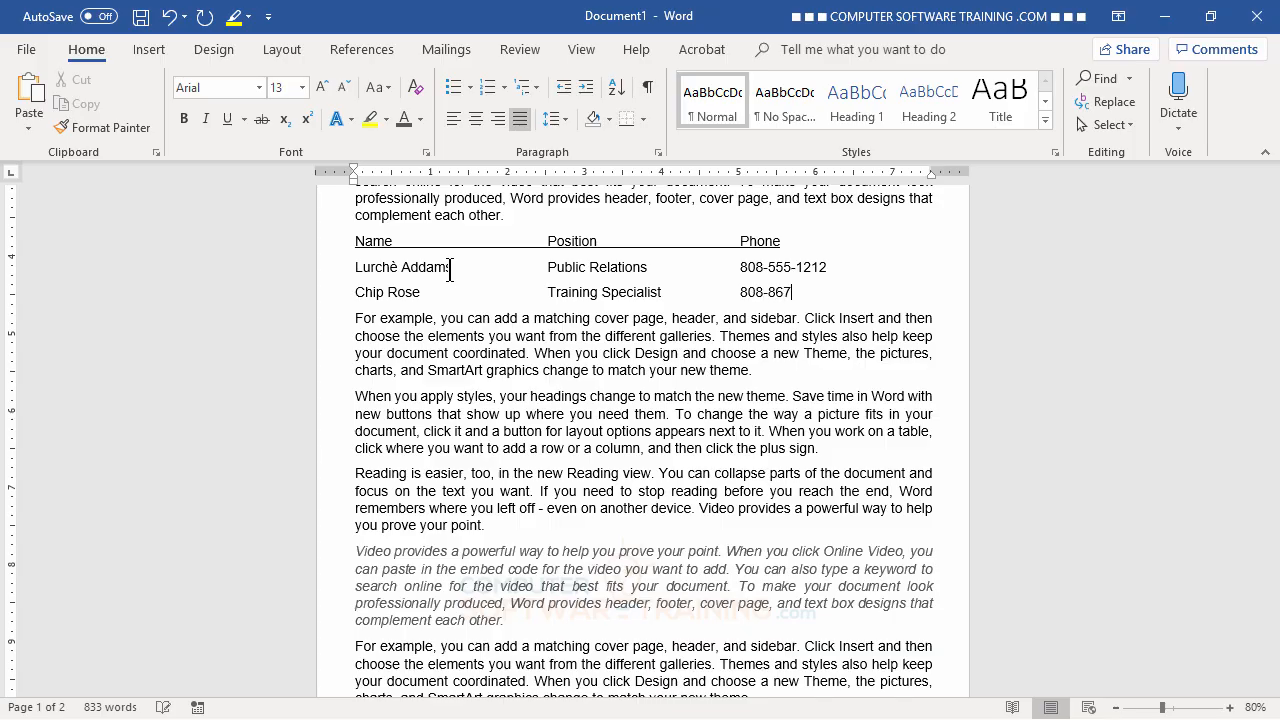
pyautogui.press('Return')
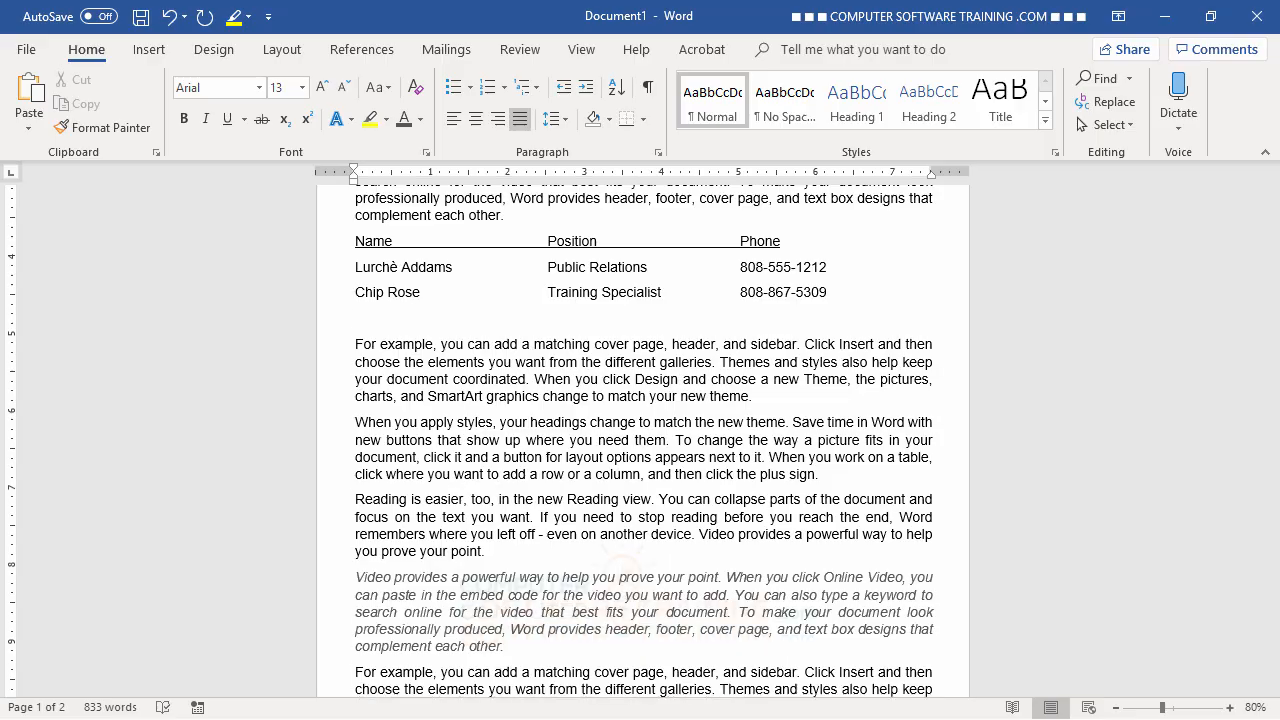
pyautogui.write('Beavis Mutthead')
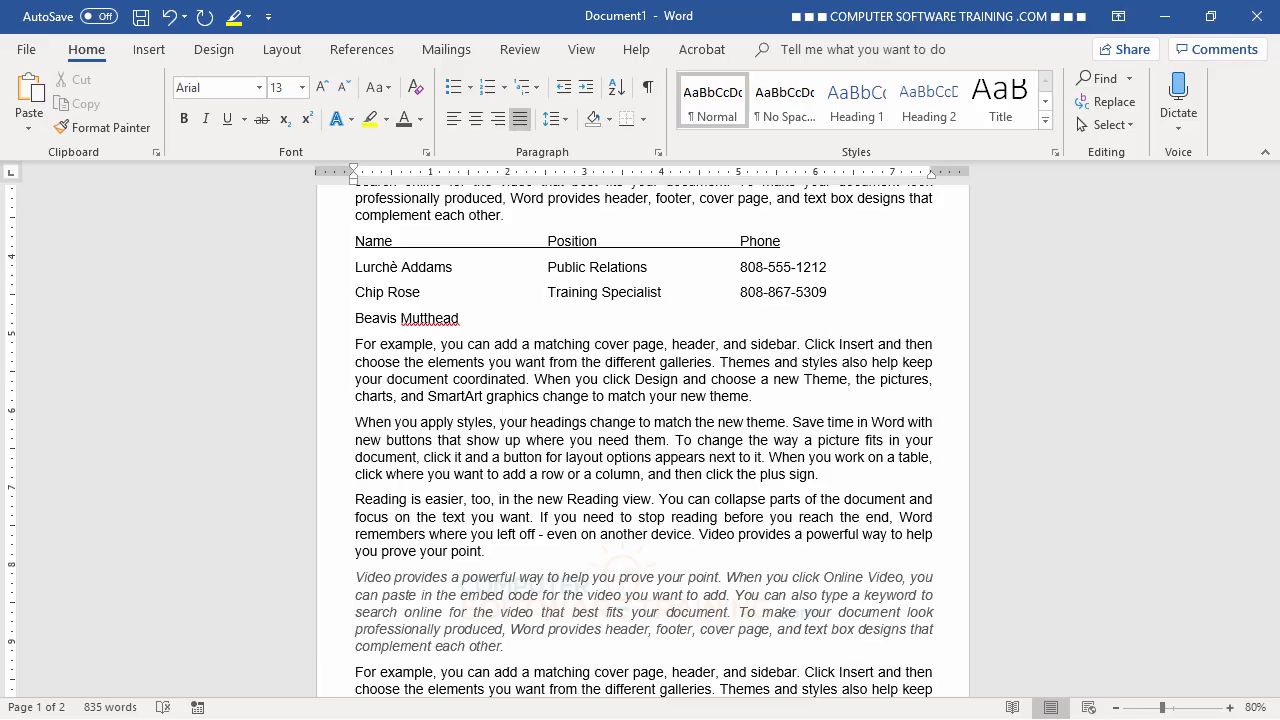
pyautogui.write('   Human Resources')
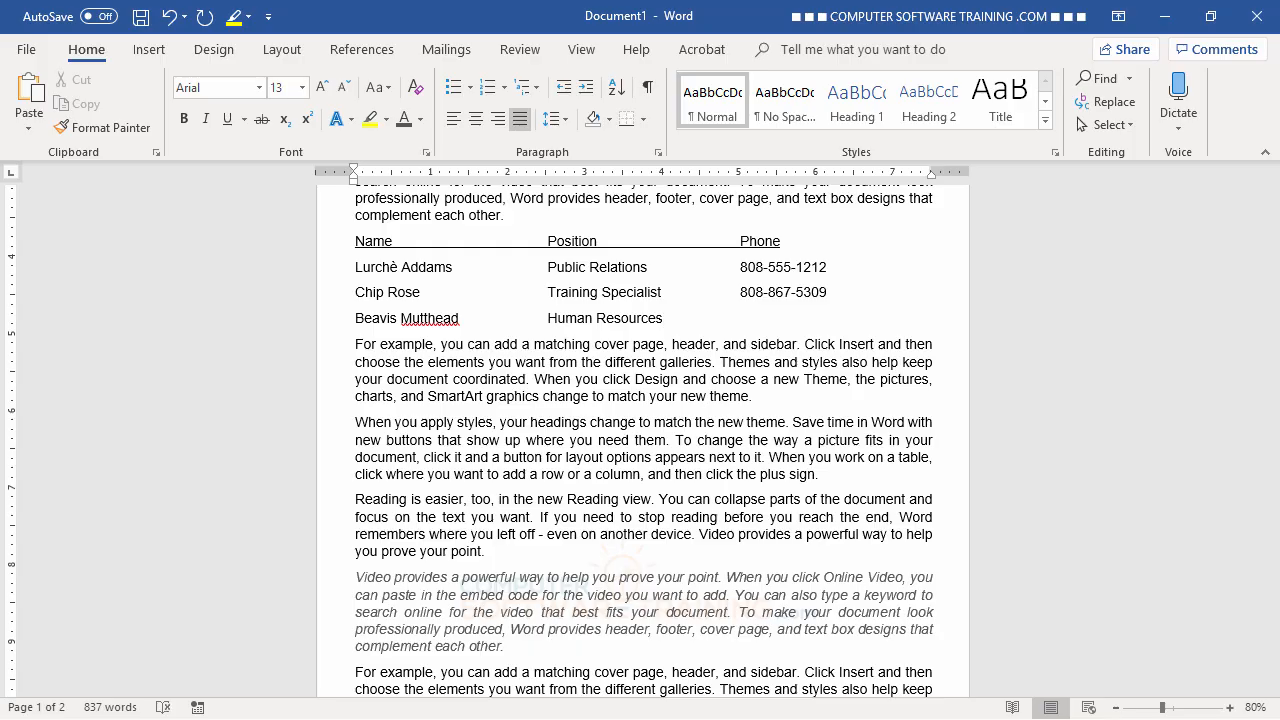
# - Add the third row's phone number and Ignore All on the flagged surname
pyautogui.press('Tab')
pyautogui.rightClick(424, 322)
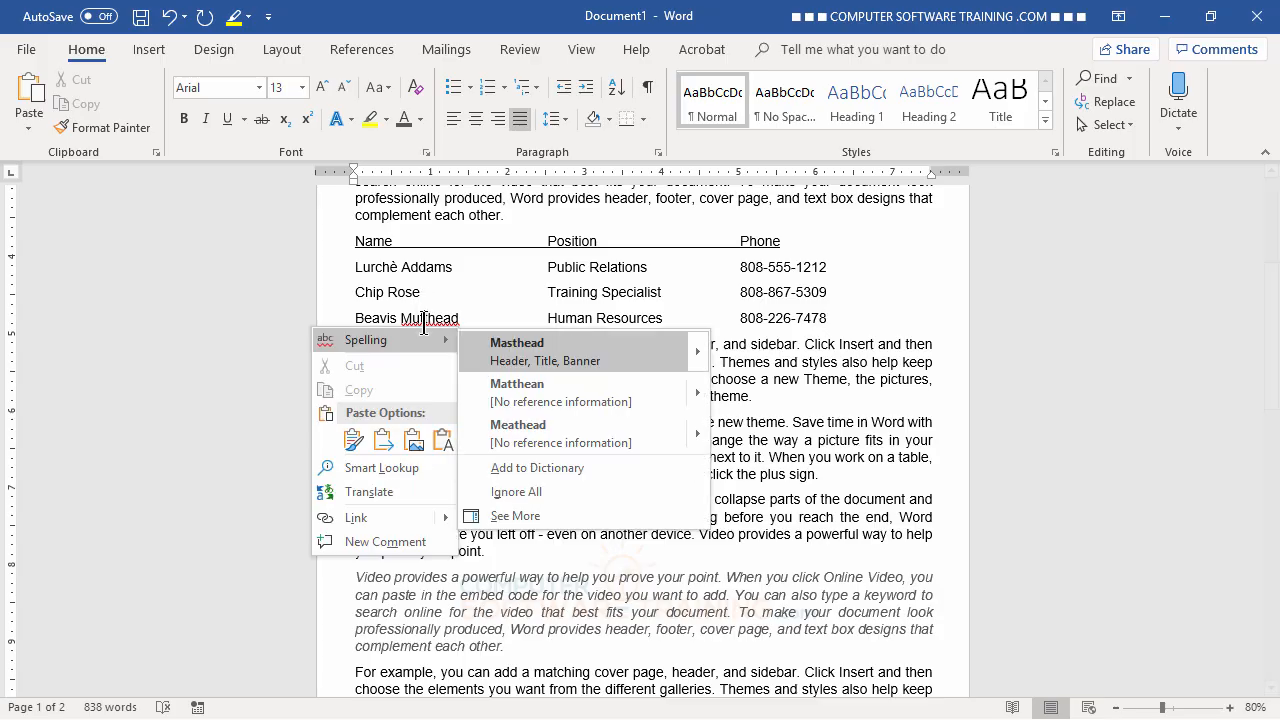
pyautogui.click(541, 482)
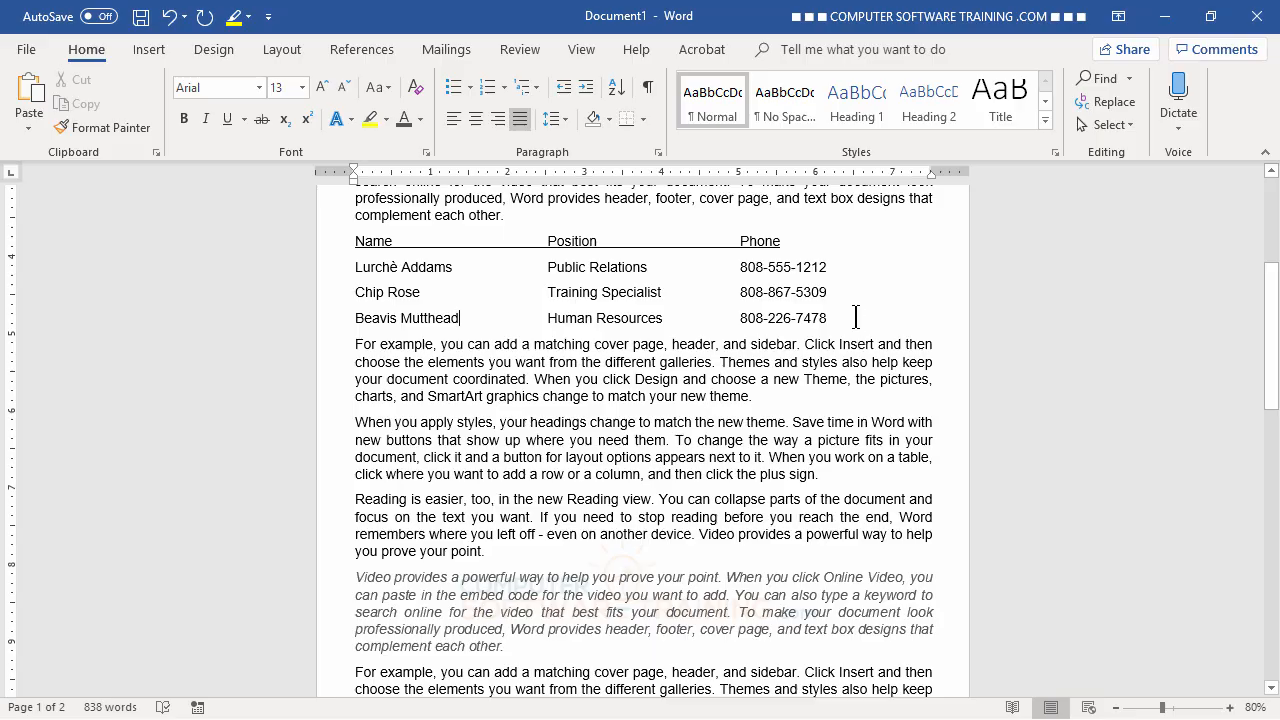
pyautogui.press('Return')
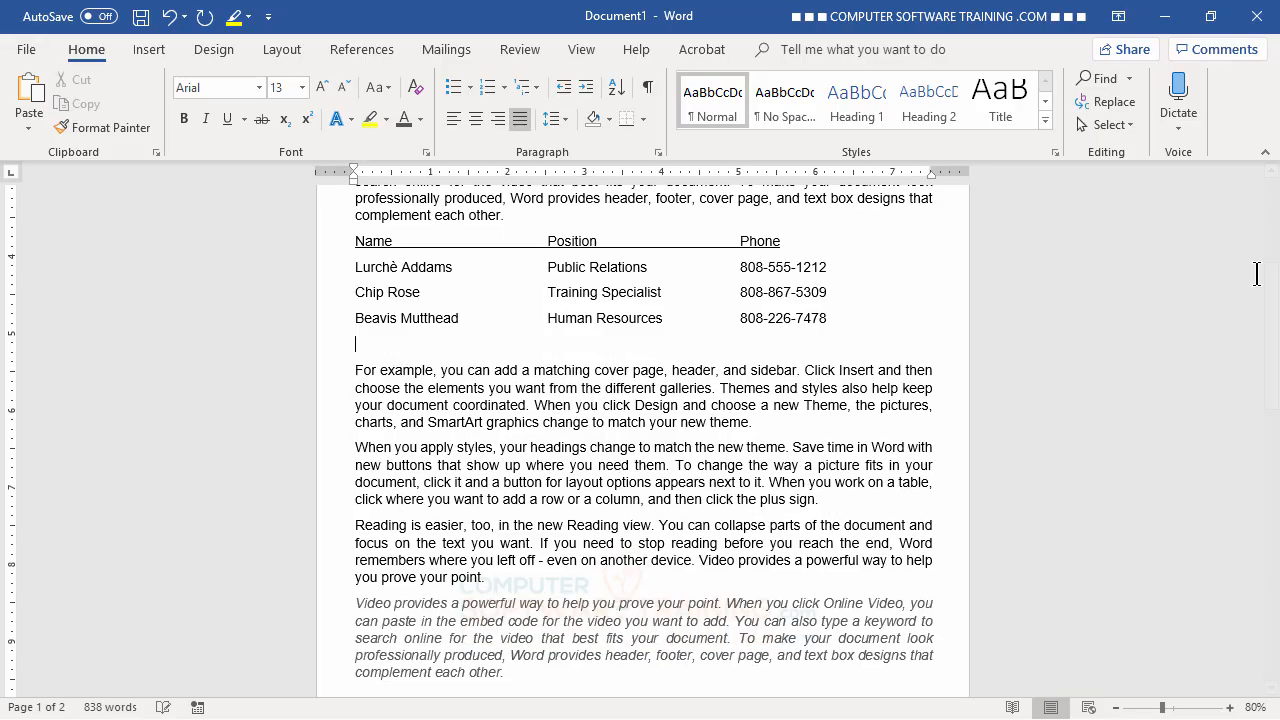
pyautogui.scroll(4, 793, 473)
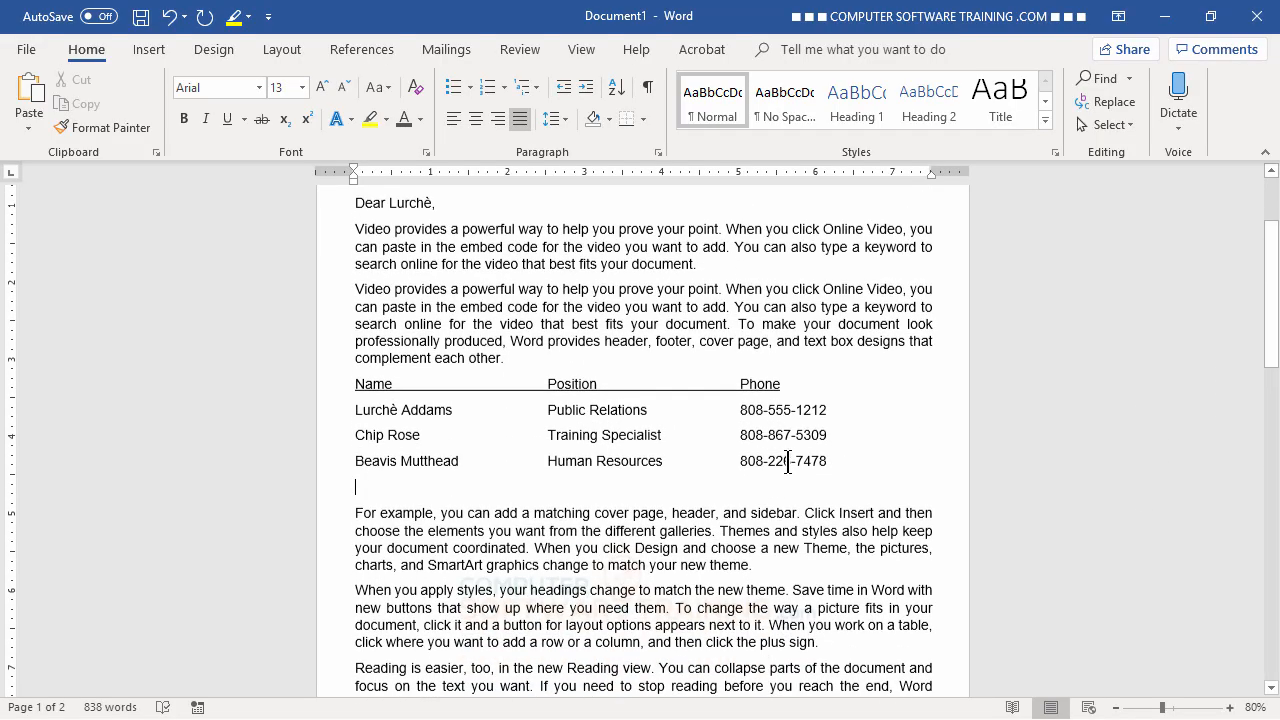
pyautogui.scroll(-1, 793, 473)
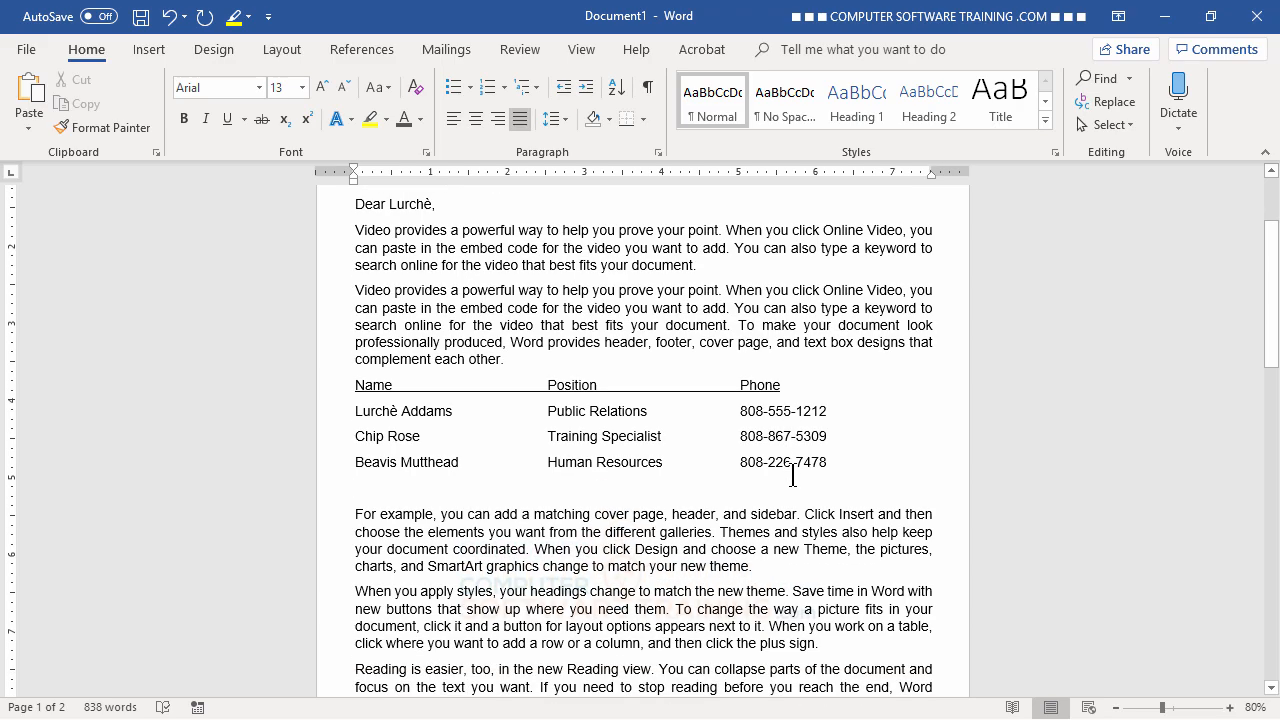
pyautogui.press('BackSpace')
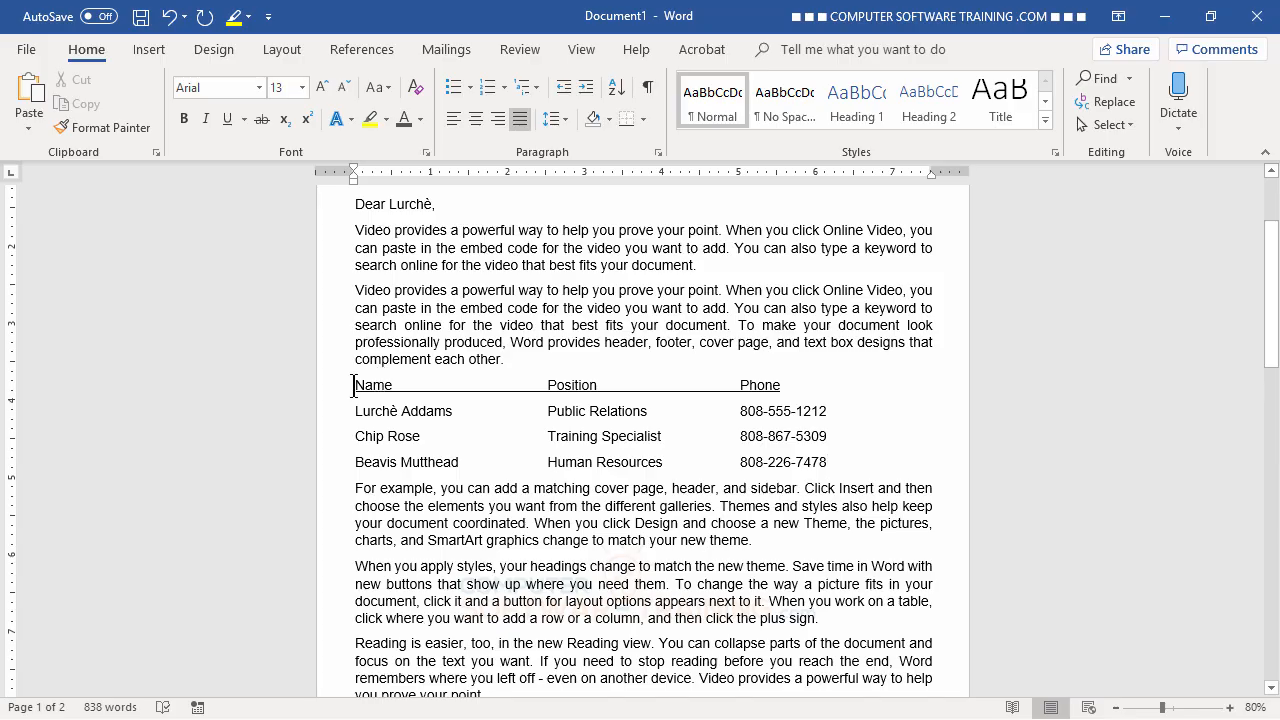
# - Make the Name, Position, Phone header row bold and dark orange, with its underline removed
pyautogui.moveTo(356, 385); pyautogui.dragTo(737, 393)
pyautogui.moveTo(857, 392); pyautogui.dragTo(860, 391)
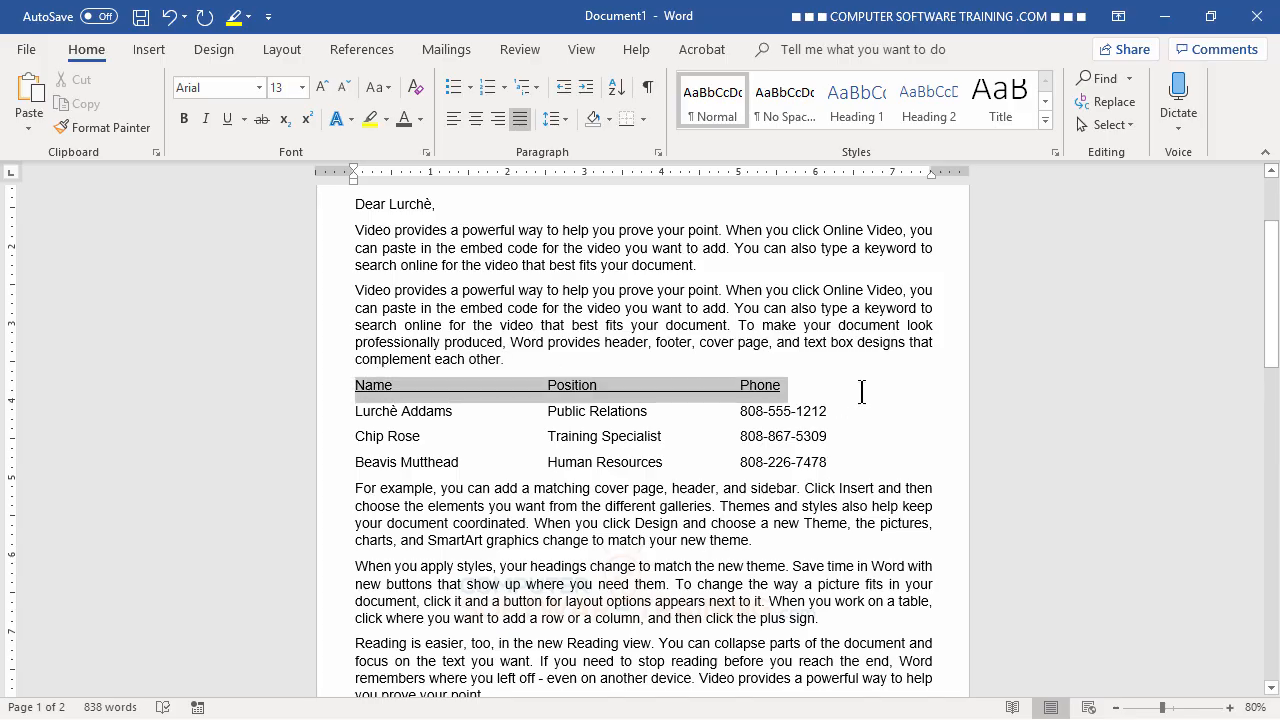
pyautogui.click(184, 119)
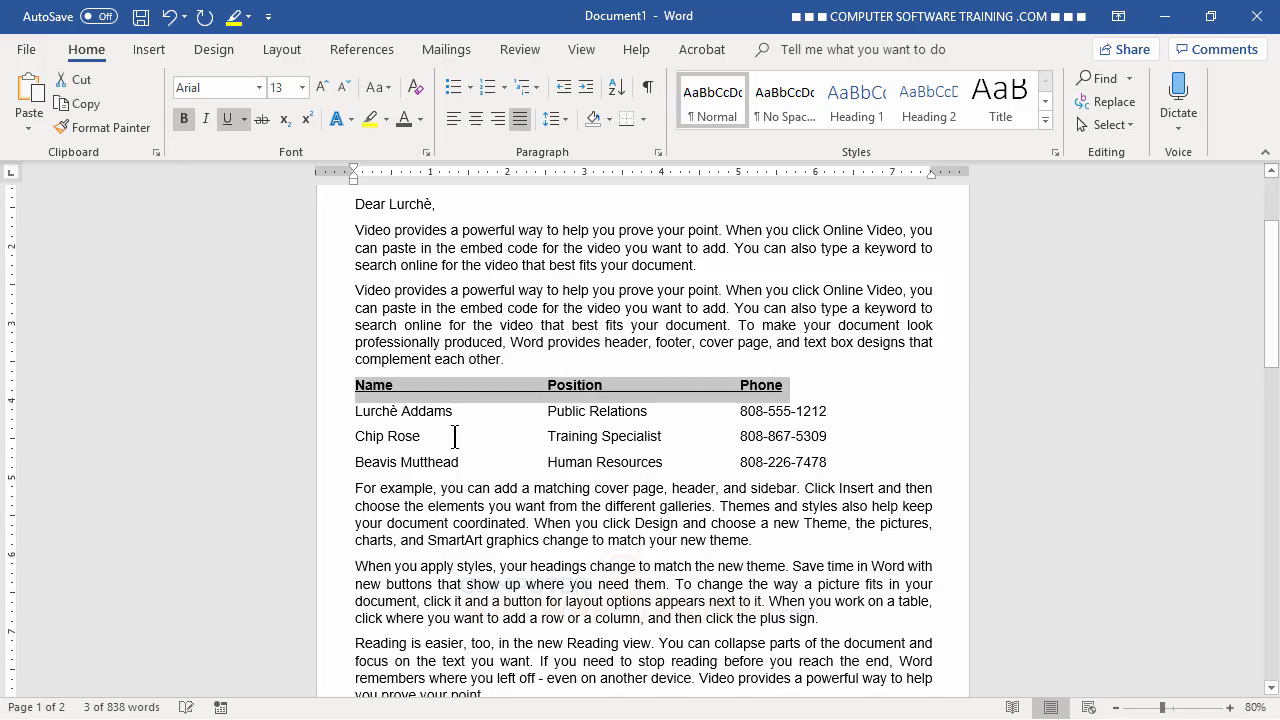
pyautogui.click(231, 118)
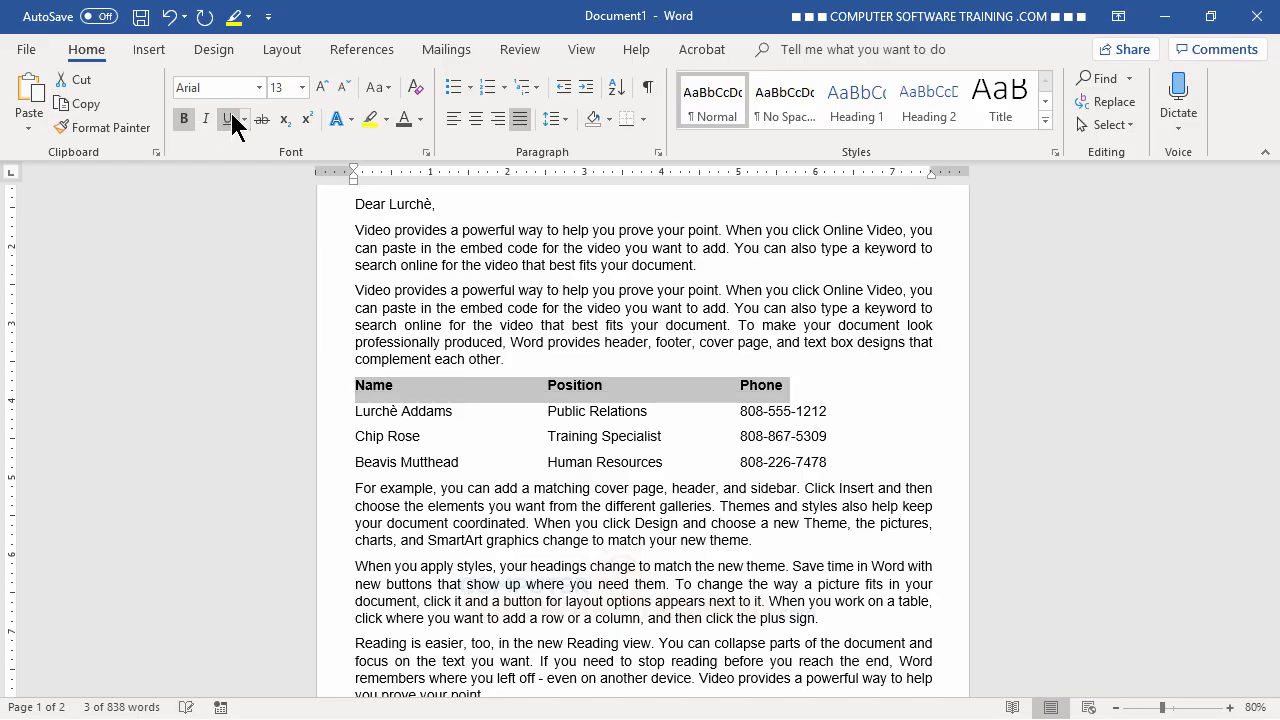
pyautogui.click(420, 119)
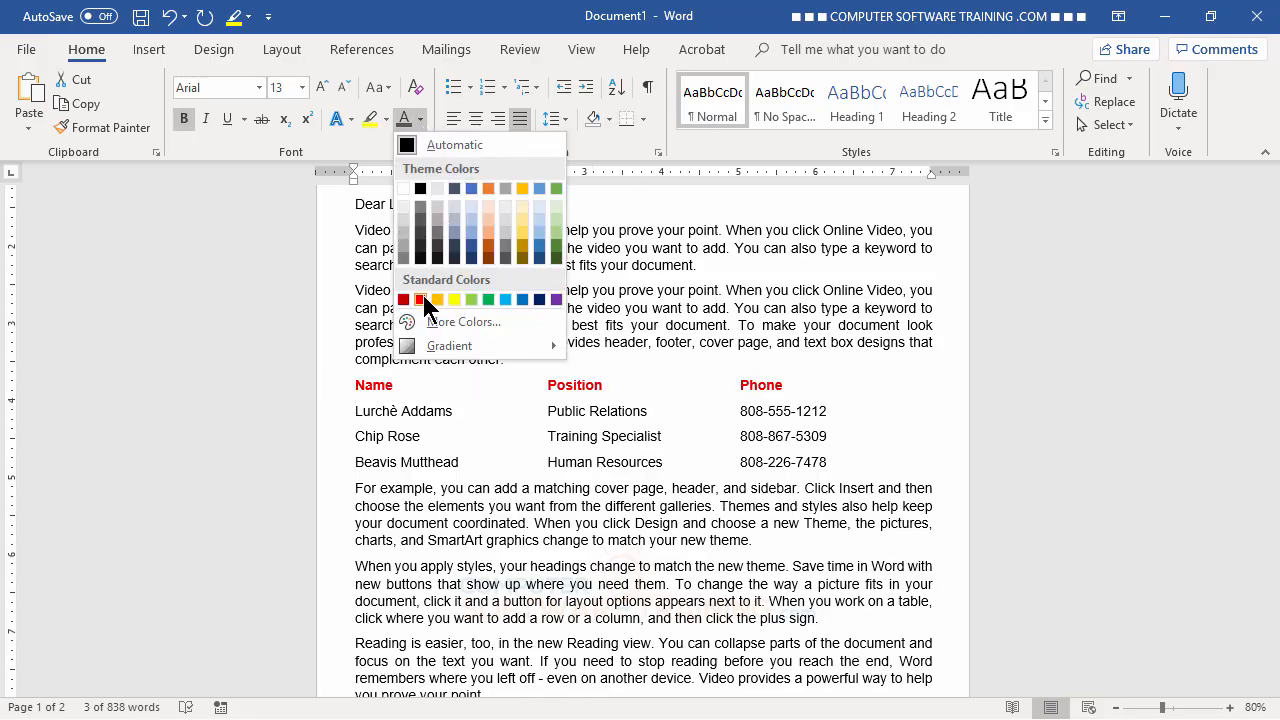
pyautogui.click(488, 256)
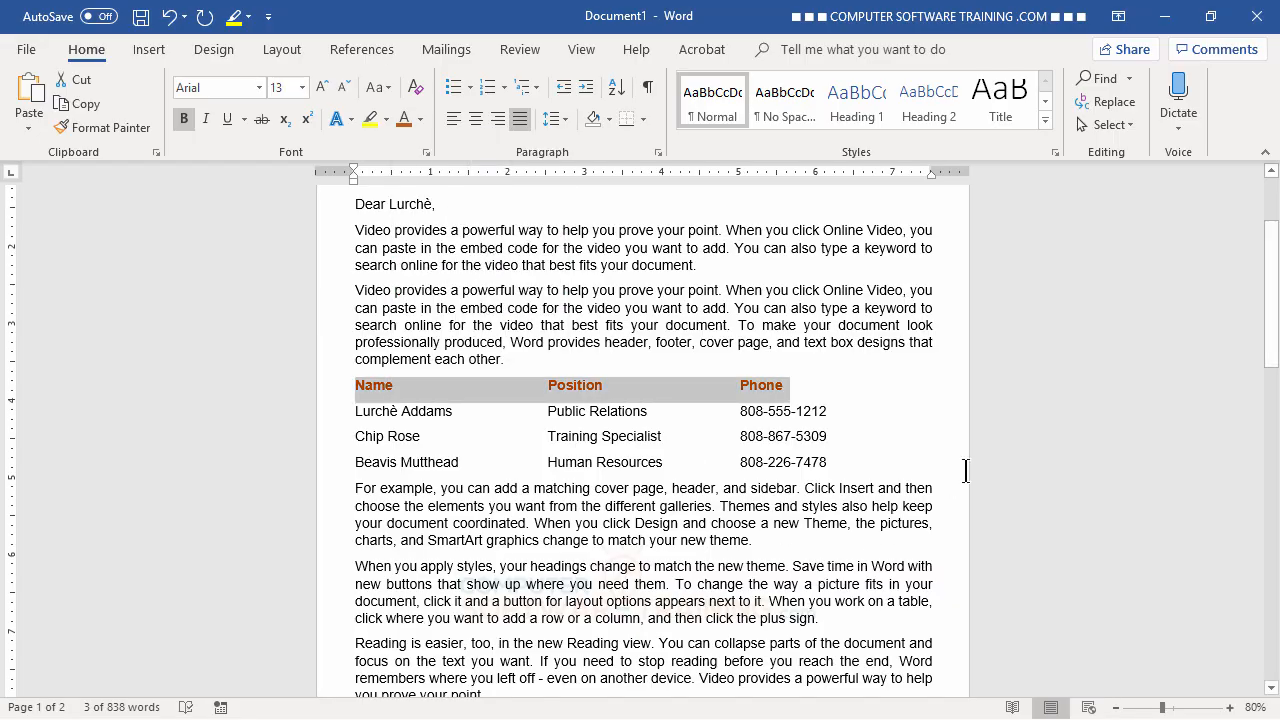
pyautogui.click(789, 577)
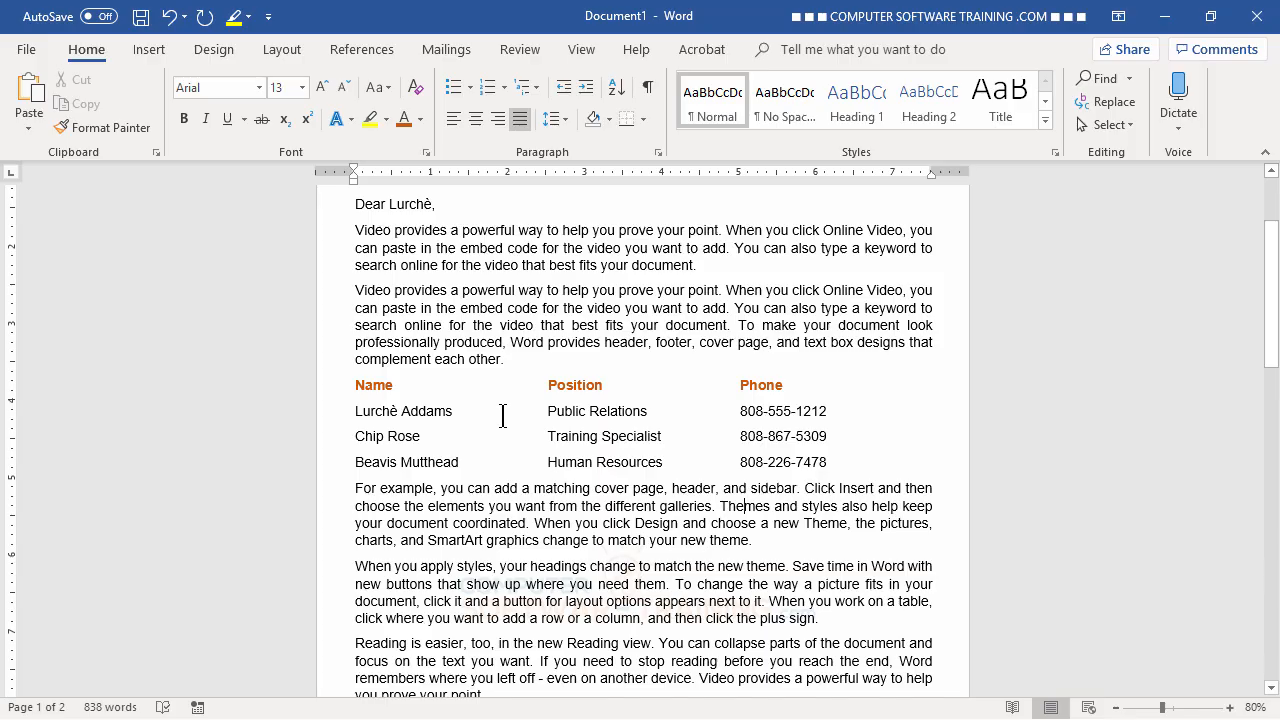
# - Add top-border rules to the header row and to the 'For example' paragraph, framing the staff list
pyautogui.click(348, 385)
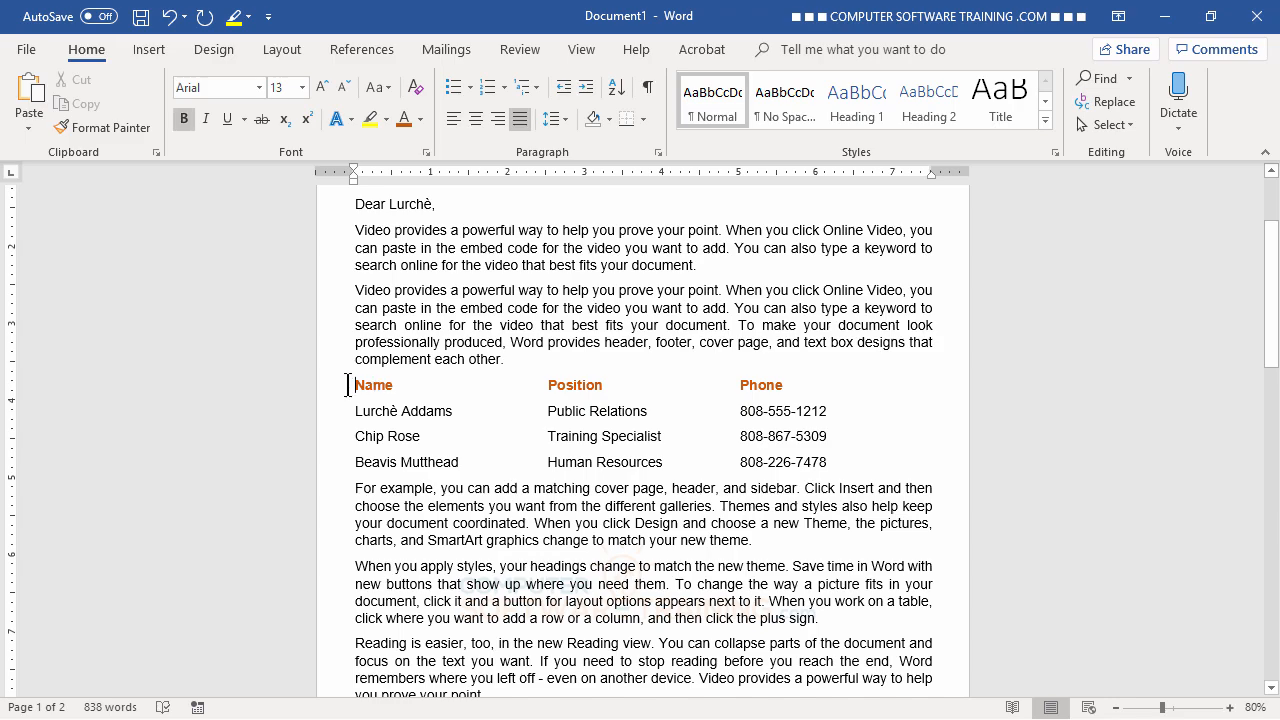
pyautogui.click(643, 119)
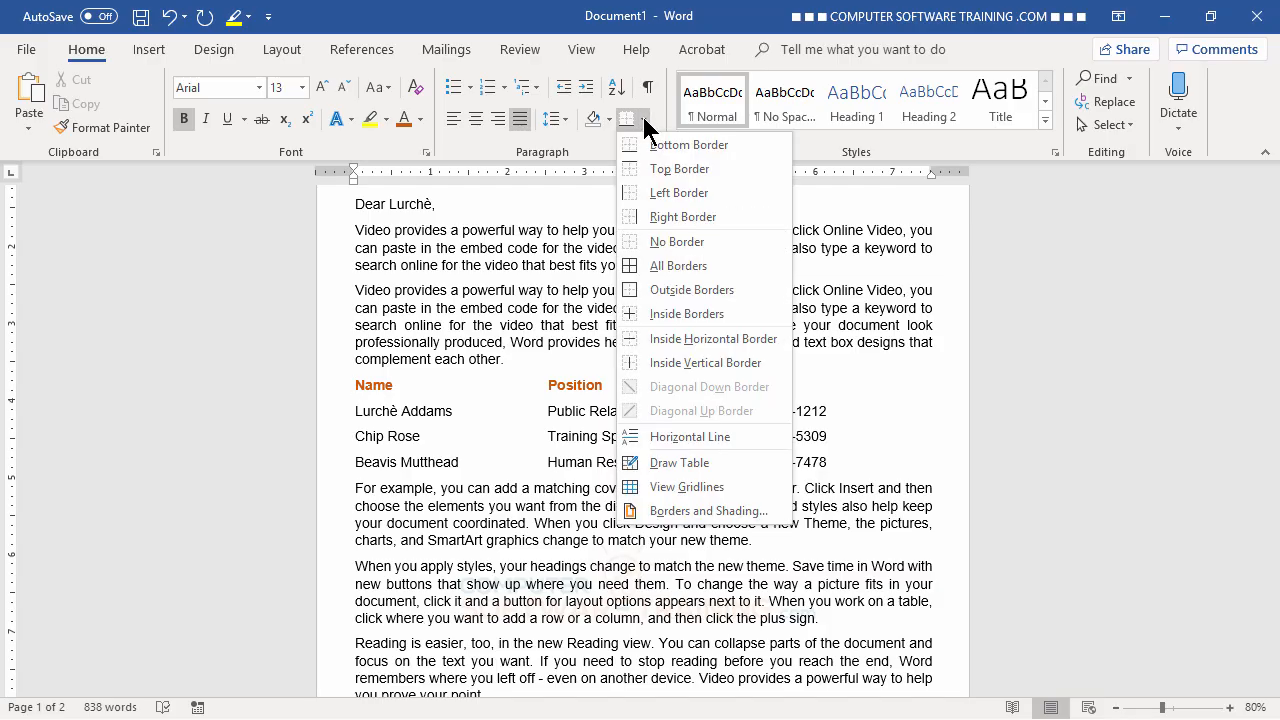
pyautogui.click(673, 168)
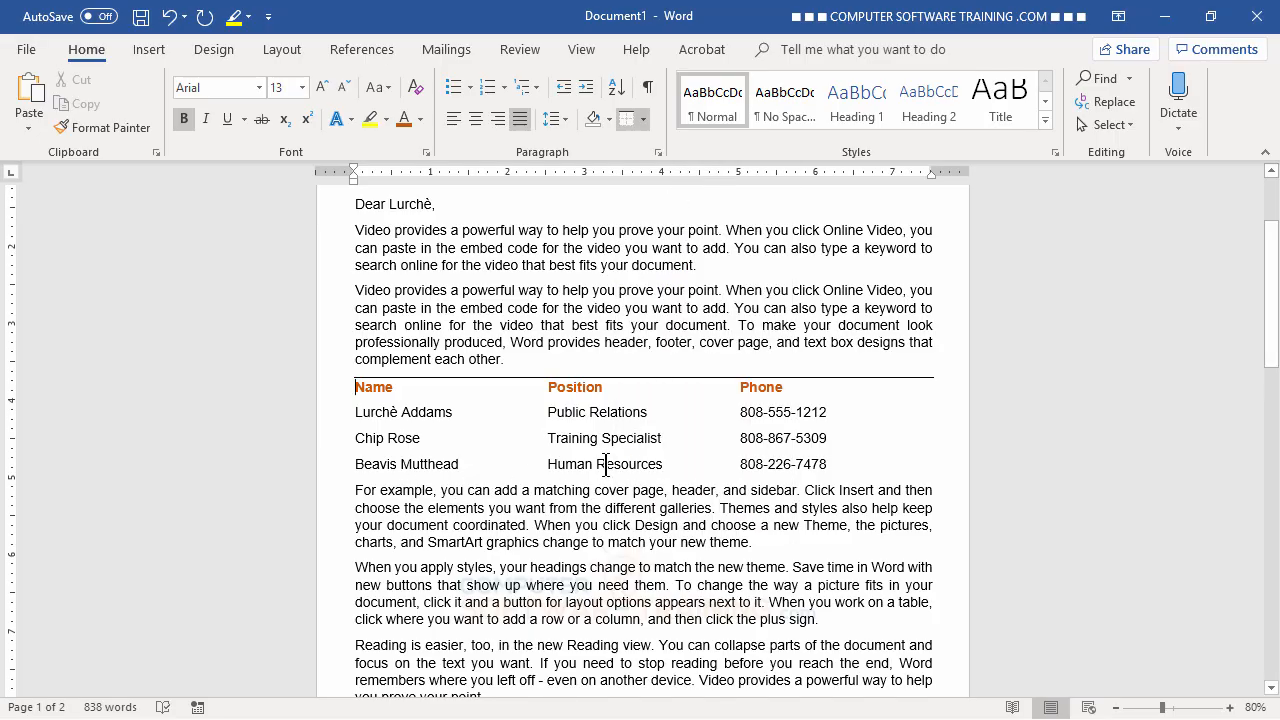
pyautogui.click(355, 490)
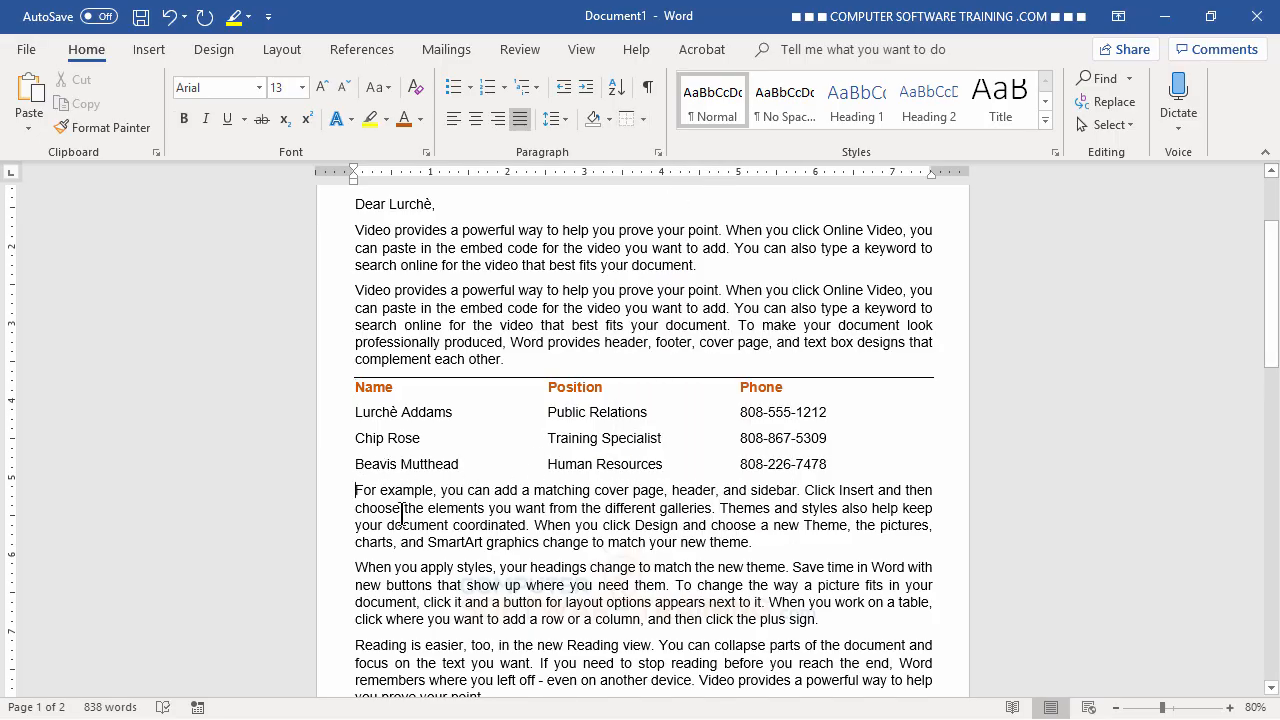
pyautogui.click(643, 121)
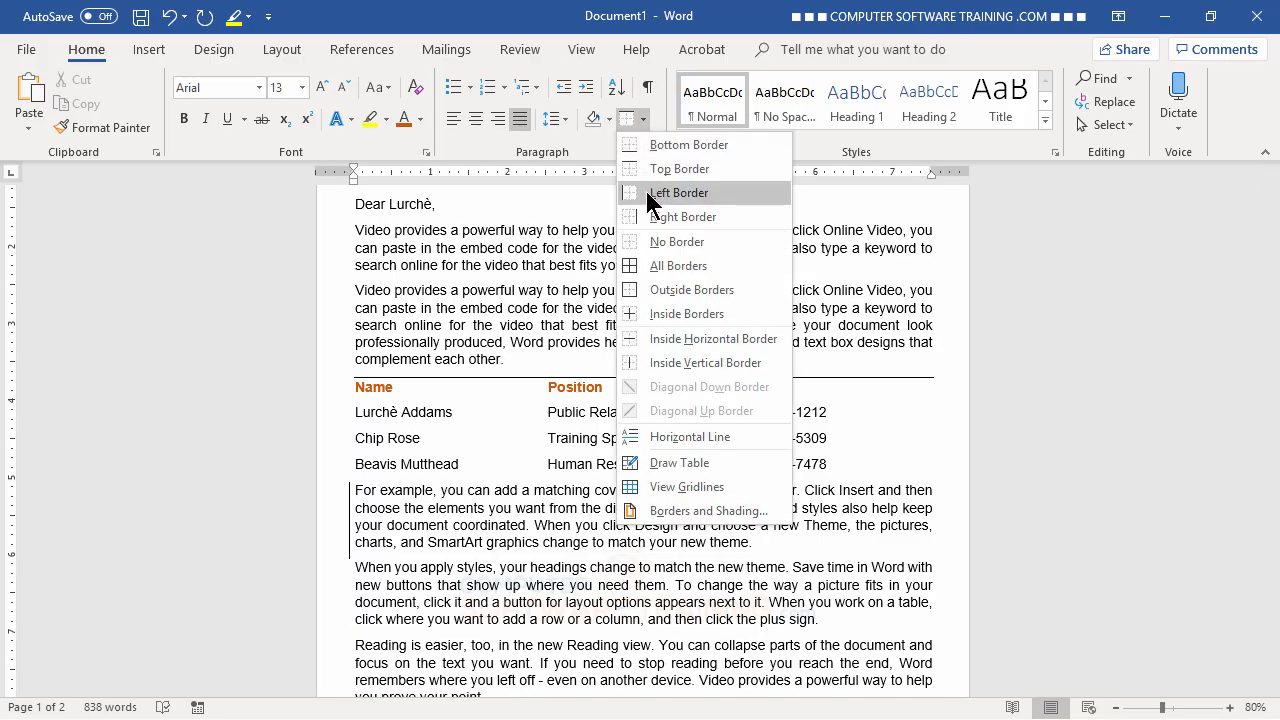
pyautogui.click(646, 171)
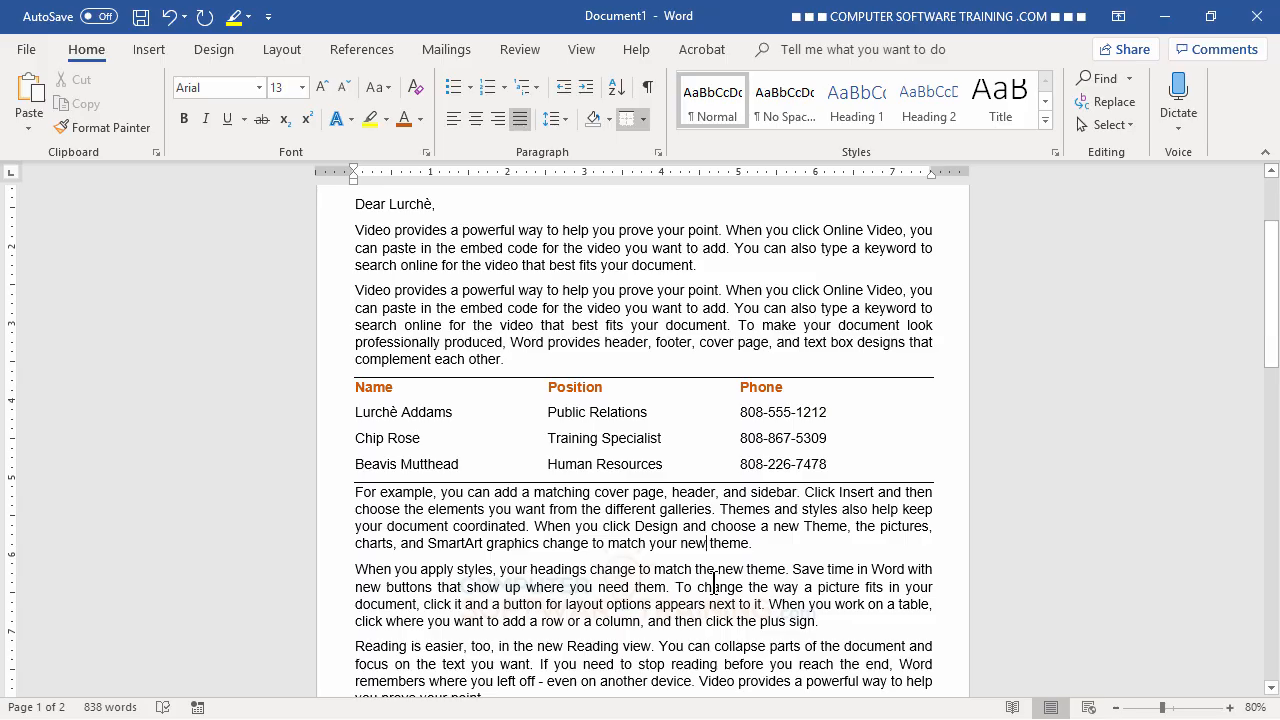
# - Insert a page break (Ctrl+Enter) so the 'For example' paragraph moves to the next page
pyautogui.scroll(-3, 573, 458)
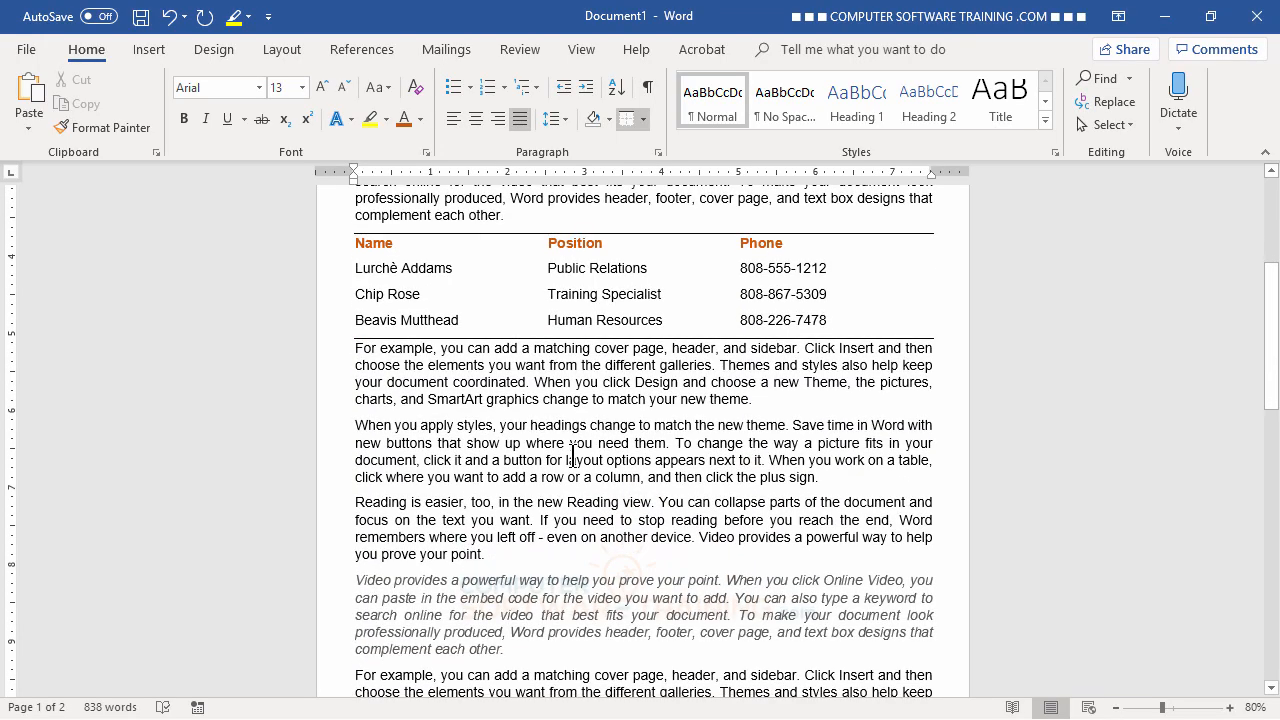
pyautogui.scroll(3, 573, 458)
pyautogui.scroll(-2, 573, 458)
pyautogui.scroll(-3, 573, 458)
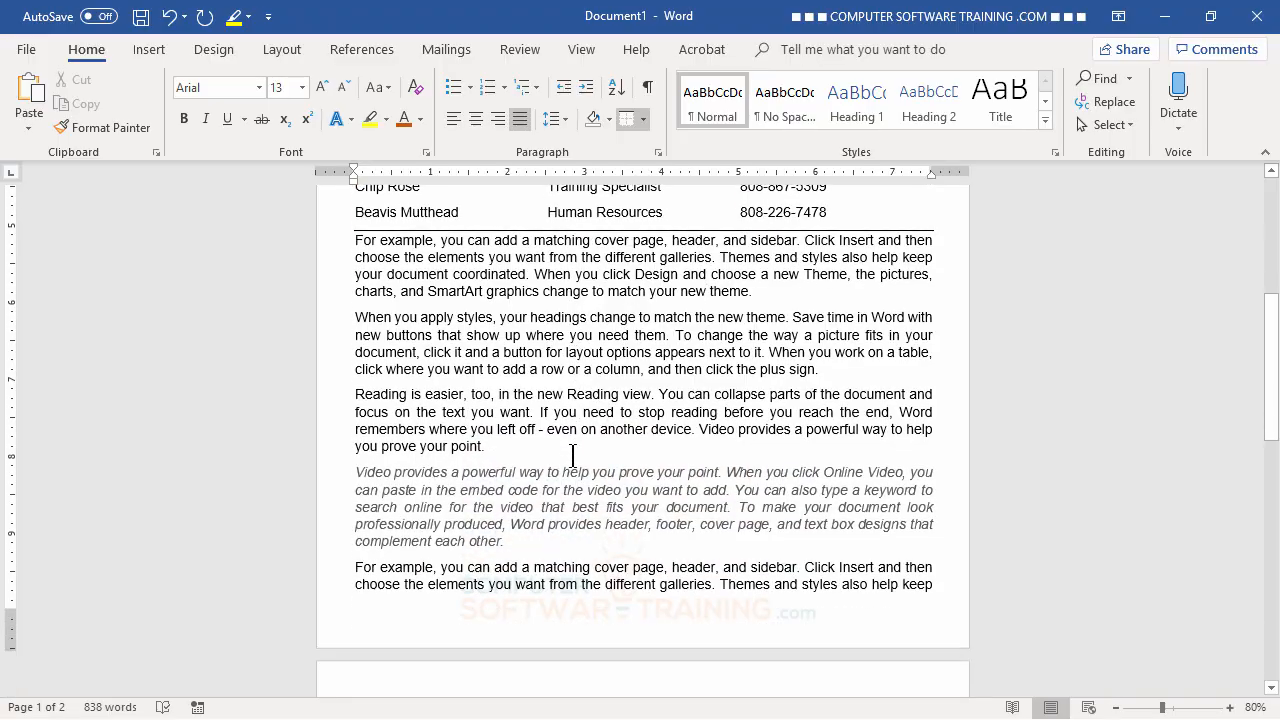
pyautogui.scroll(-2, 573, 456)
pyautogui.scroll(5, 573, 456)
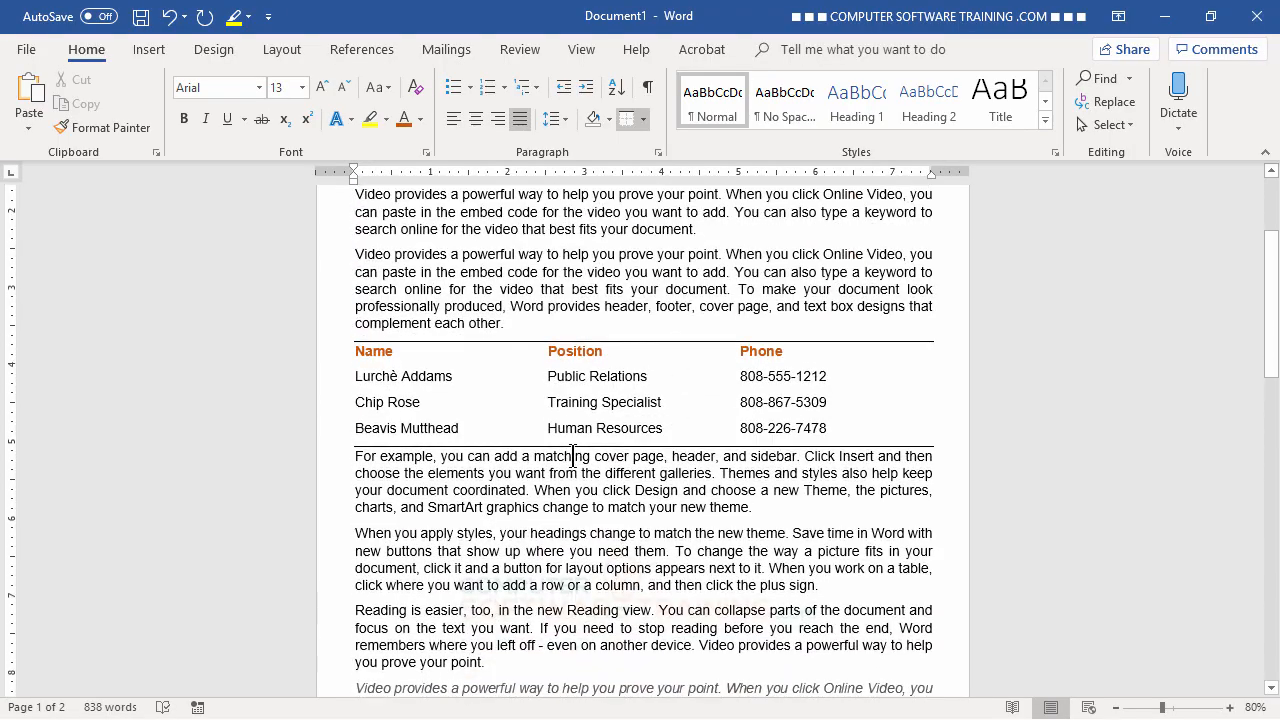
pyautogui.scroll(3, 573, 458)
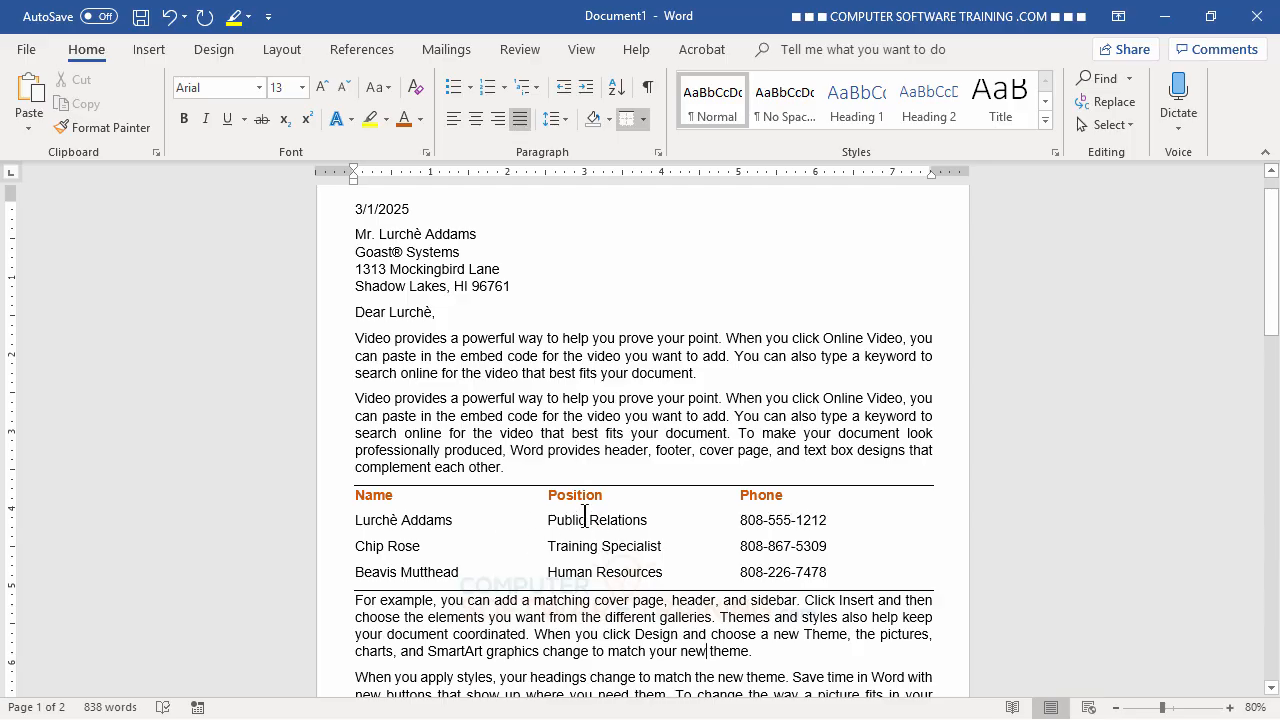
pyautogui.scroll(1, 530, 440)
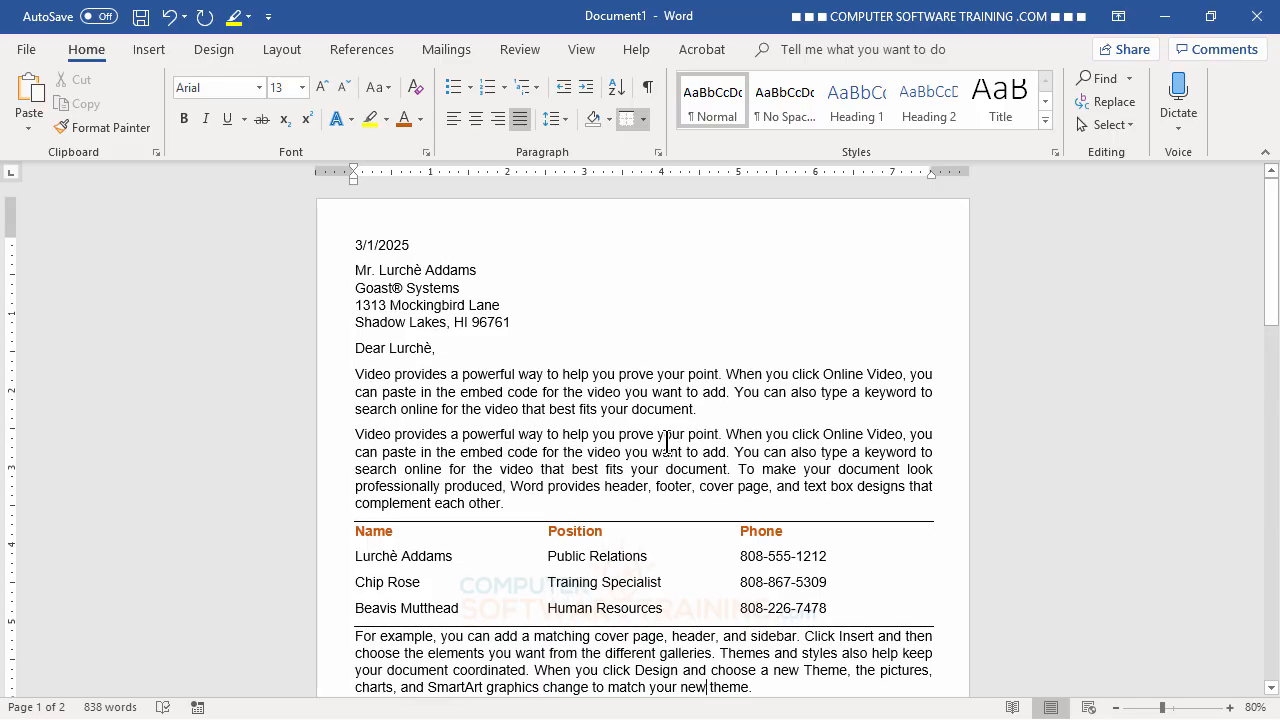
pyautogui.click(1117, 708)
pyautogui.click(1117, 708)
pyautogui.click(1117, 708)
pyautogui.click(1117, 708)
pyautogui.click(1117, 708)
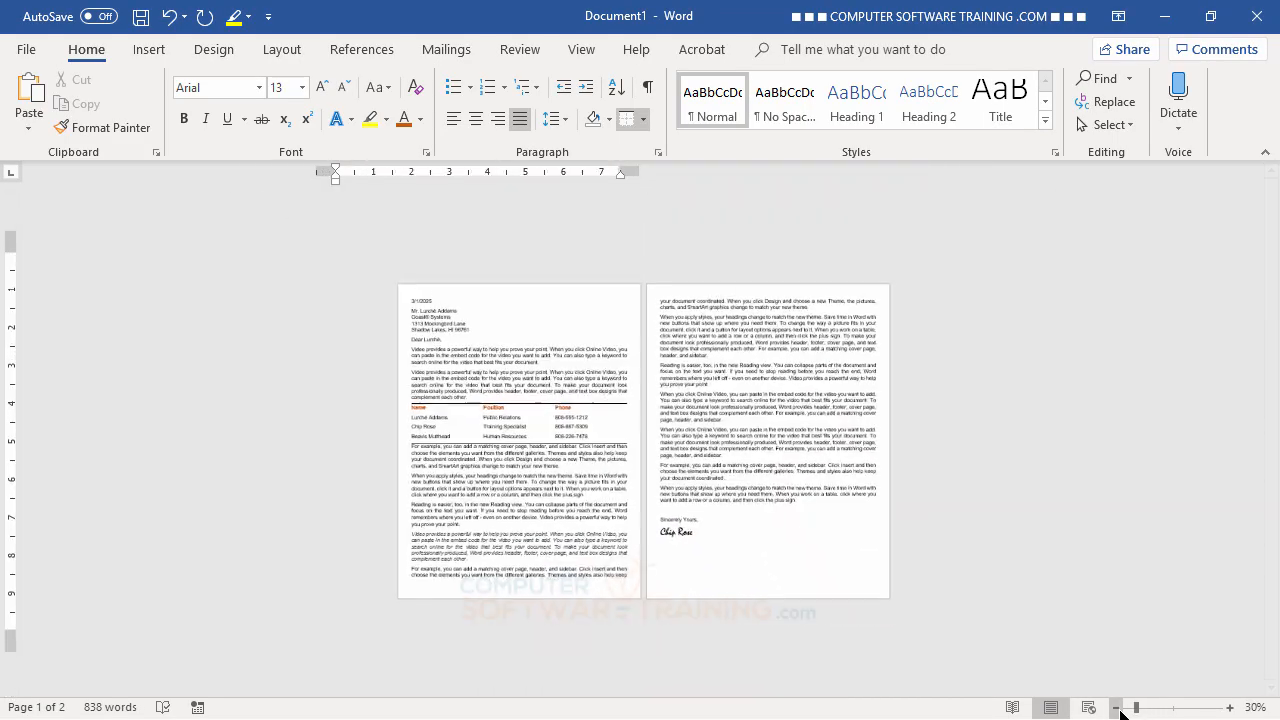
pyautogui.click(1230, 708)
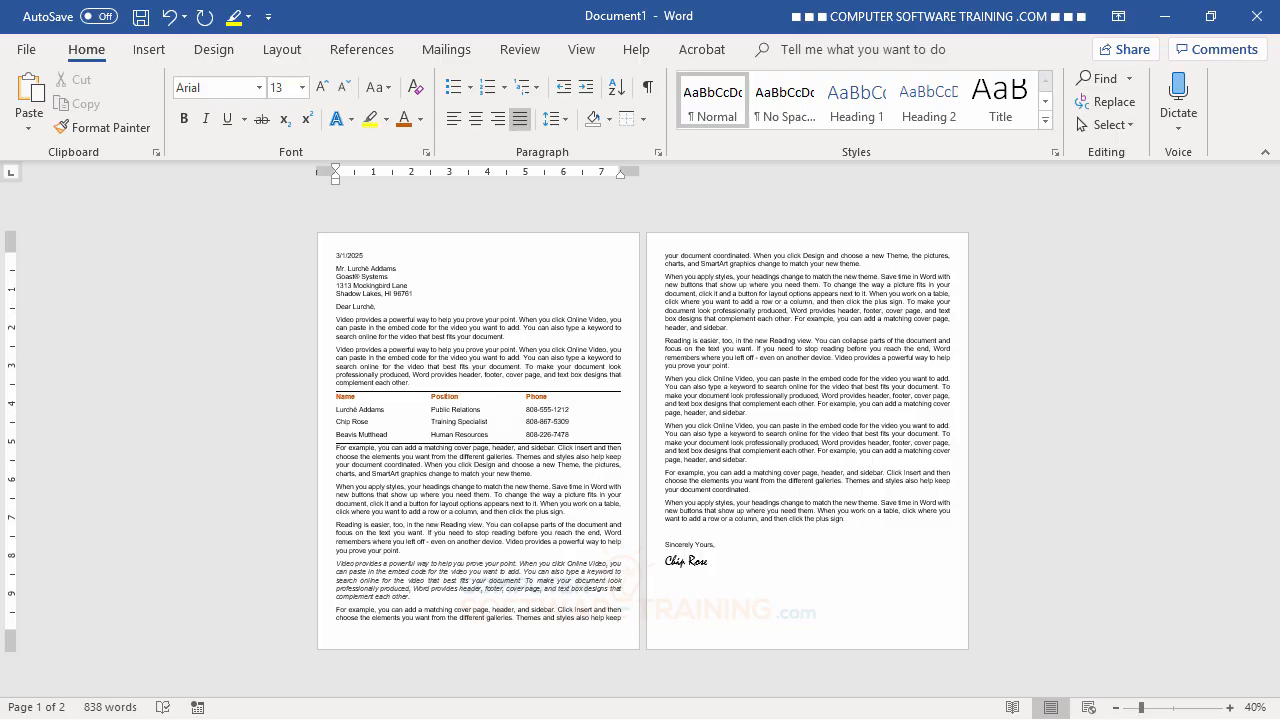
pyautogui.hotkey('ctrl', 'Return')
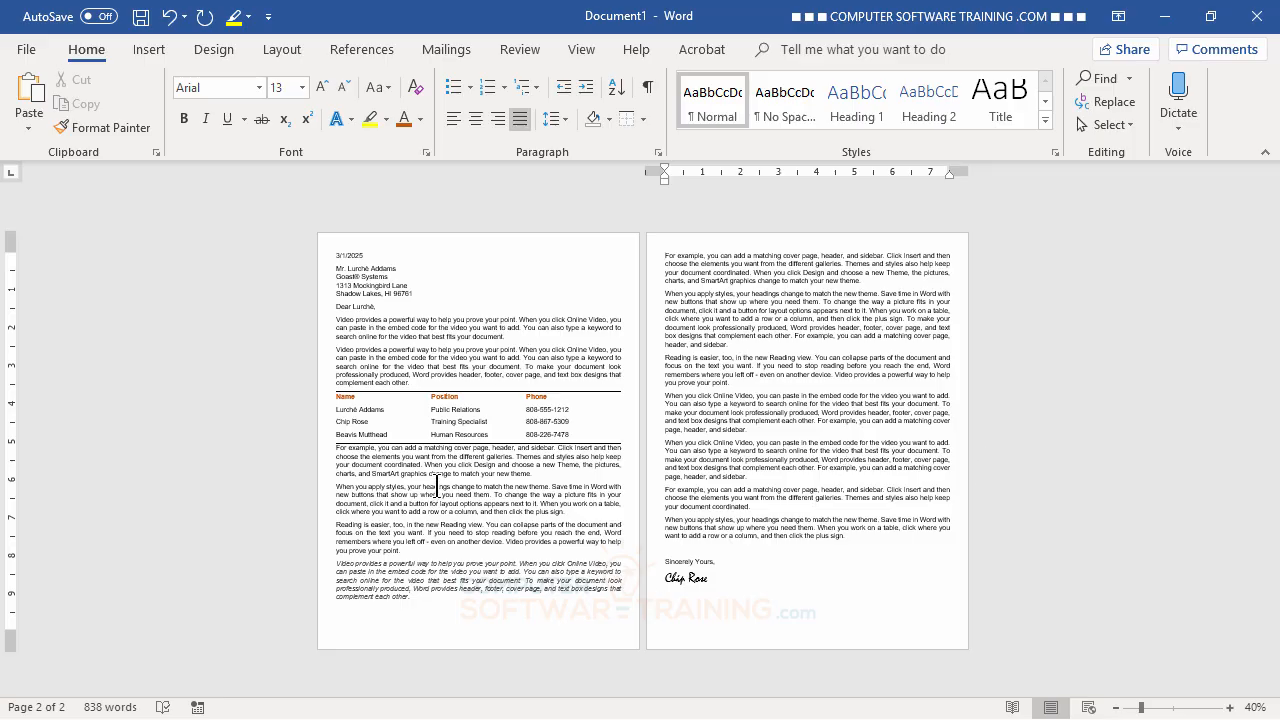
# - Insert a Blank Page between the letter's first page and its closing page
pyautogui.click(149, 52)
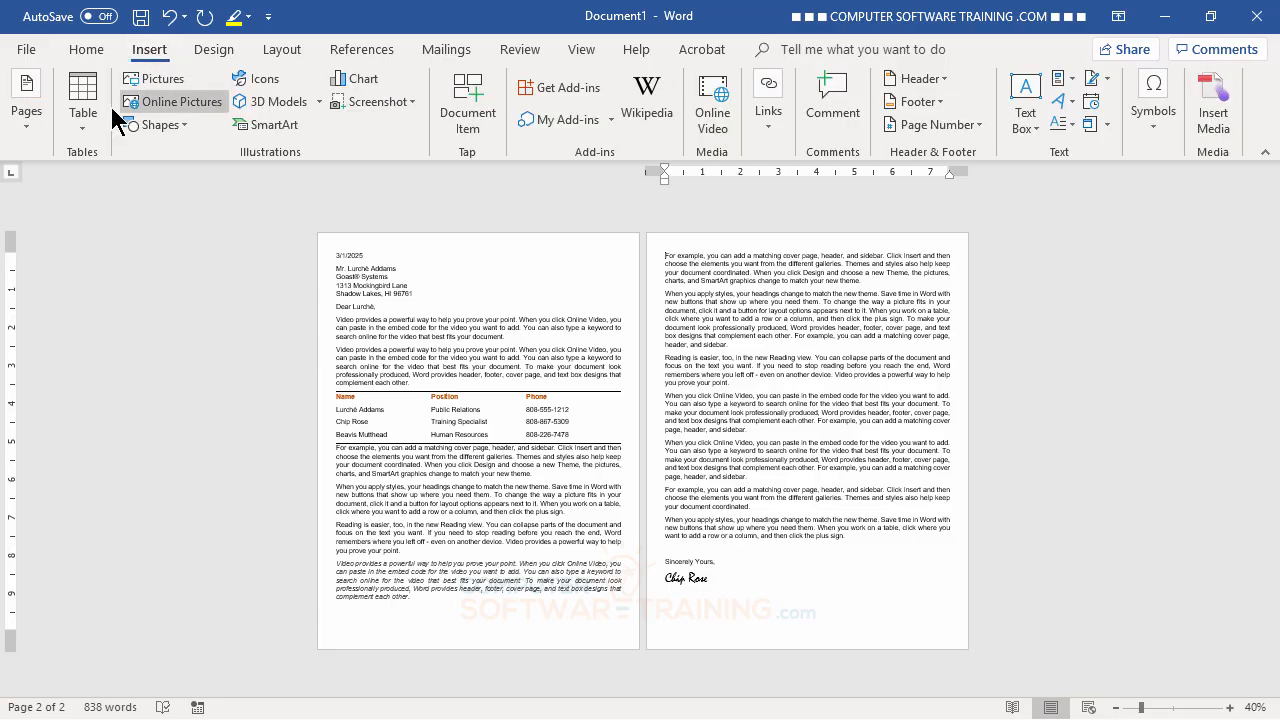
pyautogui.click(27, 135)
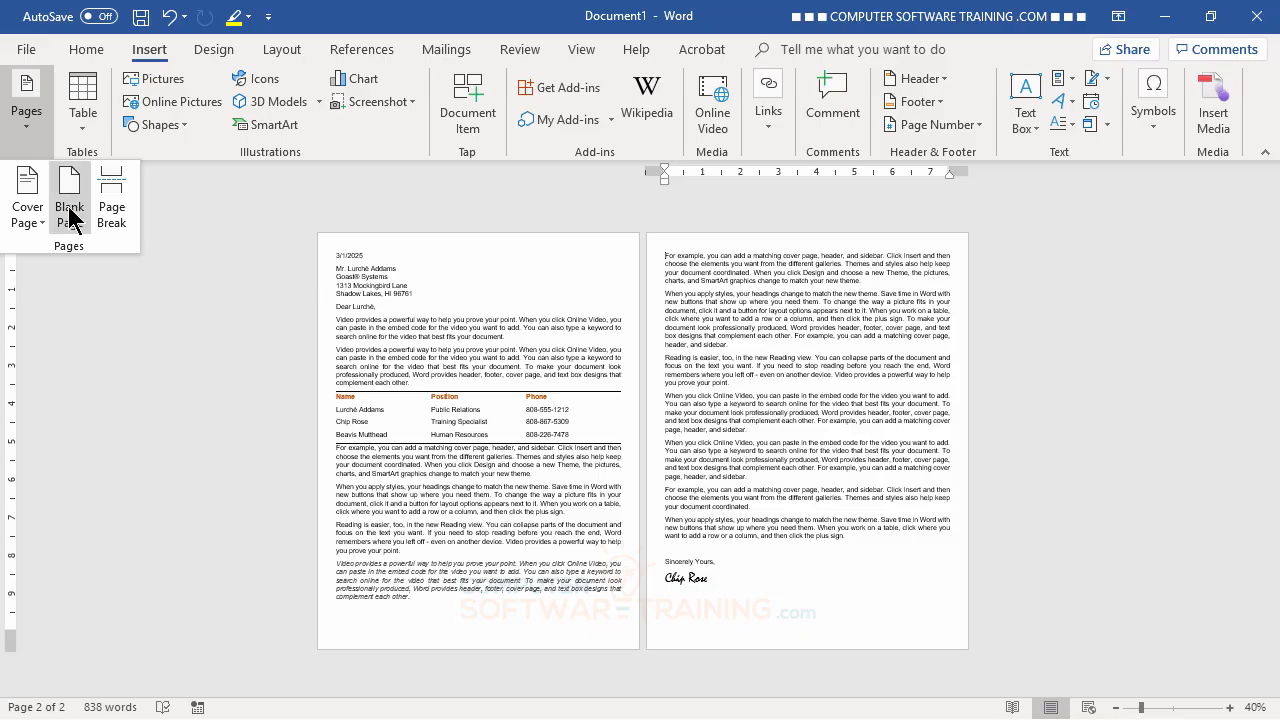
pyautogui.click(69, 213)
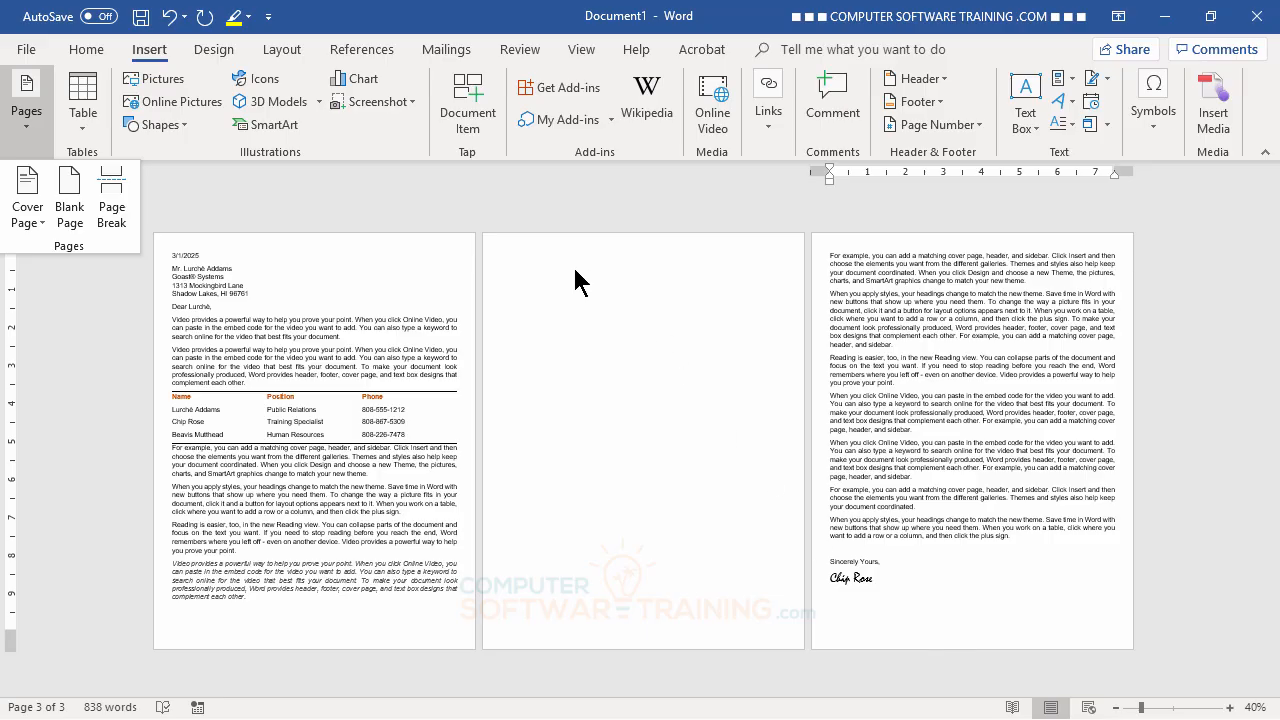
pyautogui.click(518, 247)
pyautogui.click(495, 253)
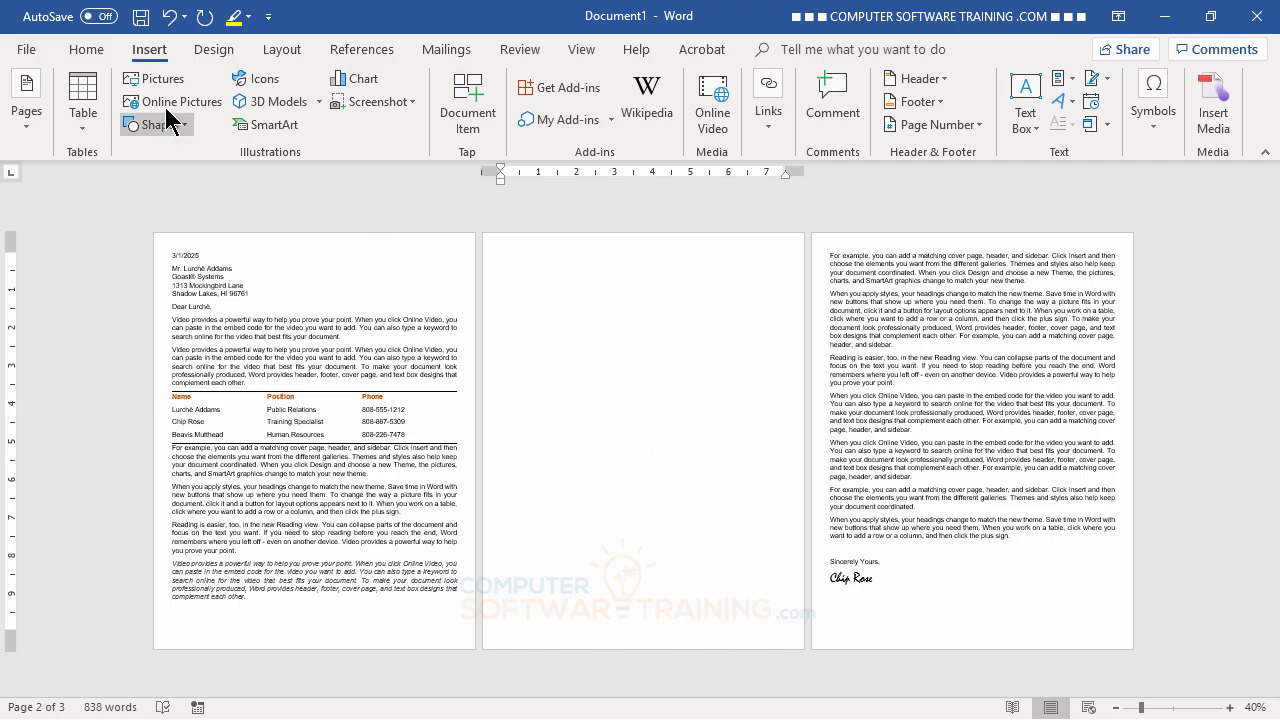
pyautogui.click(83, 128)
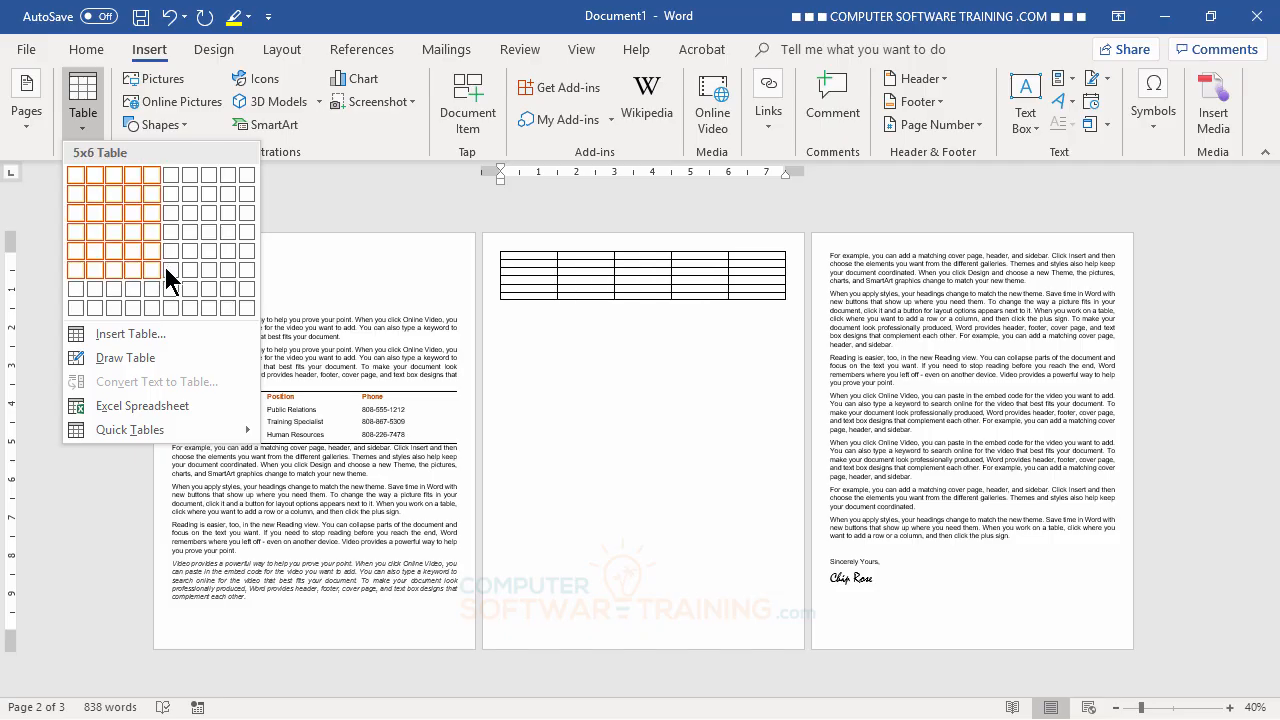
pyautogui.click(116, 44)
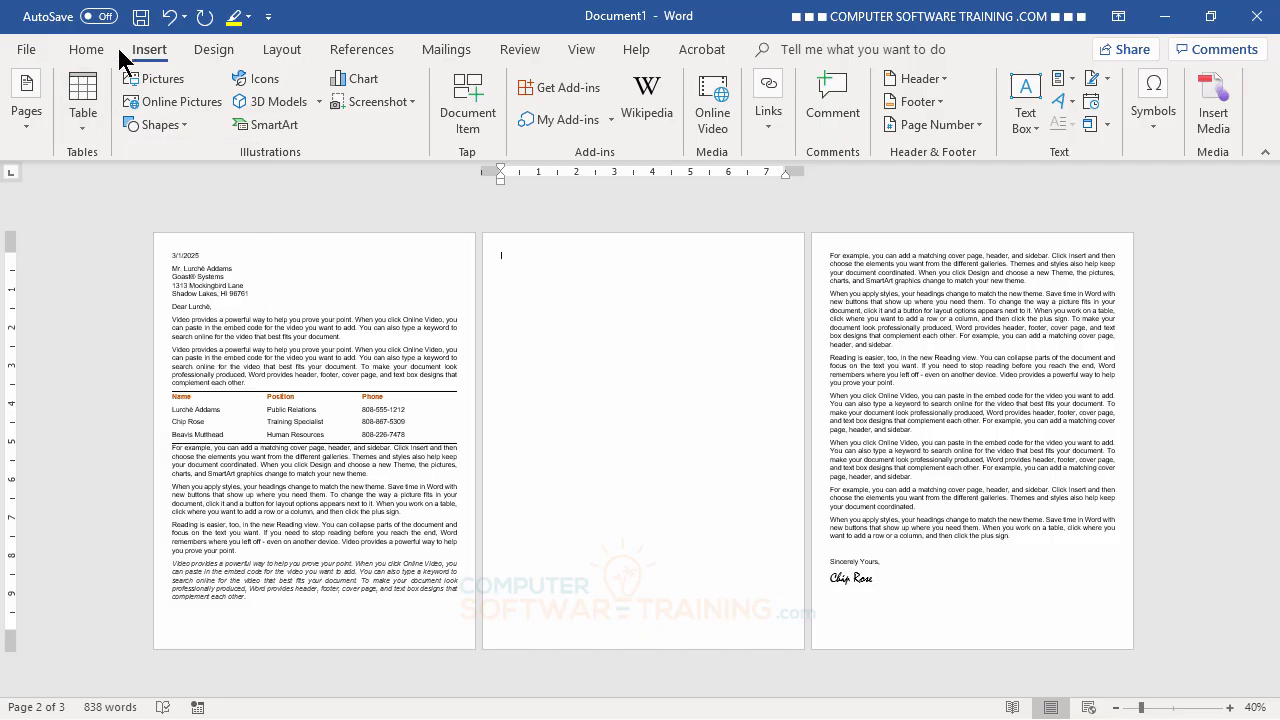
# - Insert the beach palm-tree photo on the blank page and enlarge it to 5.57" by 7.42"
pyautogui.click(178, 78)
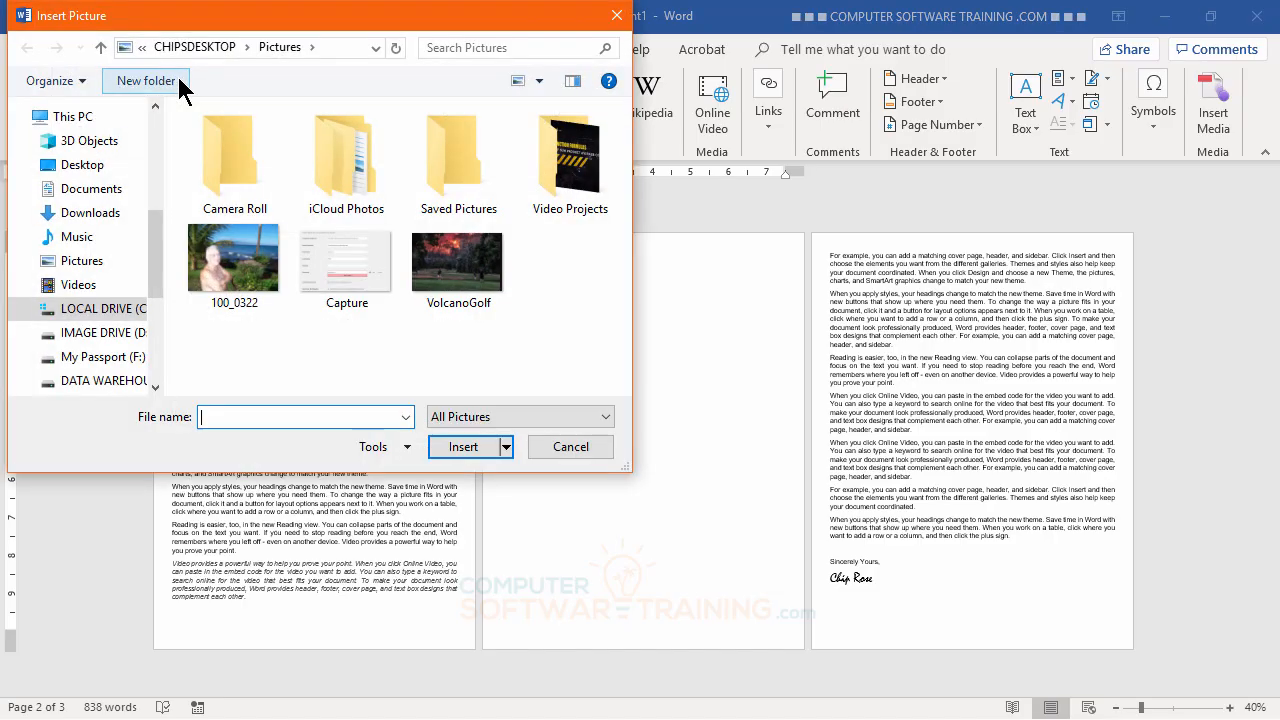
pyautogui.doubleClick(228, 250)
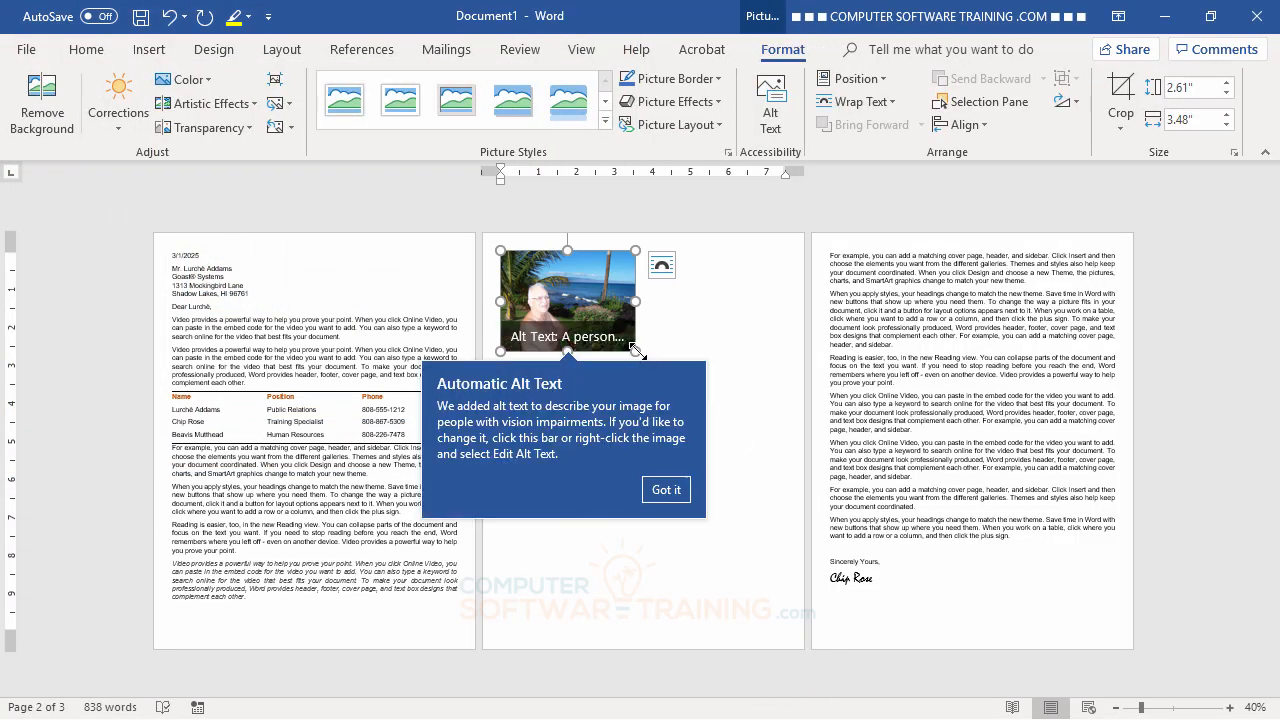
pyautogui.moveTo(637, 352); pyautogui.dragTo(746, 464)
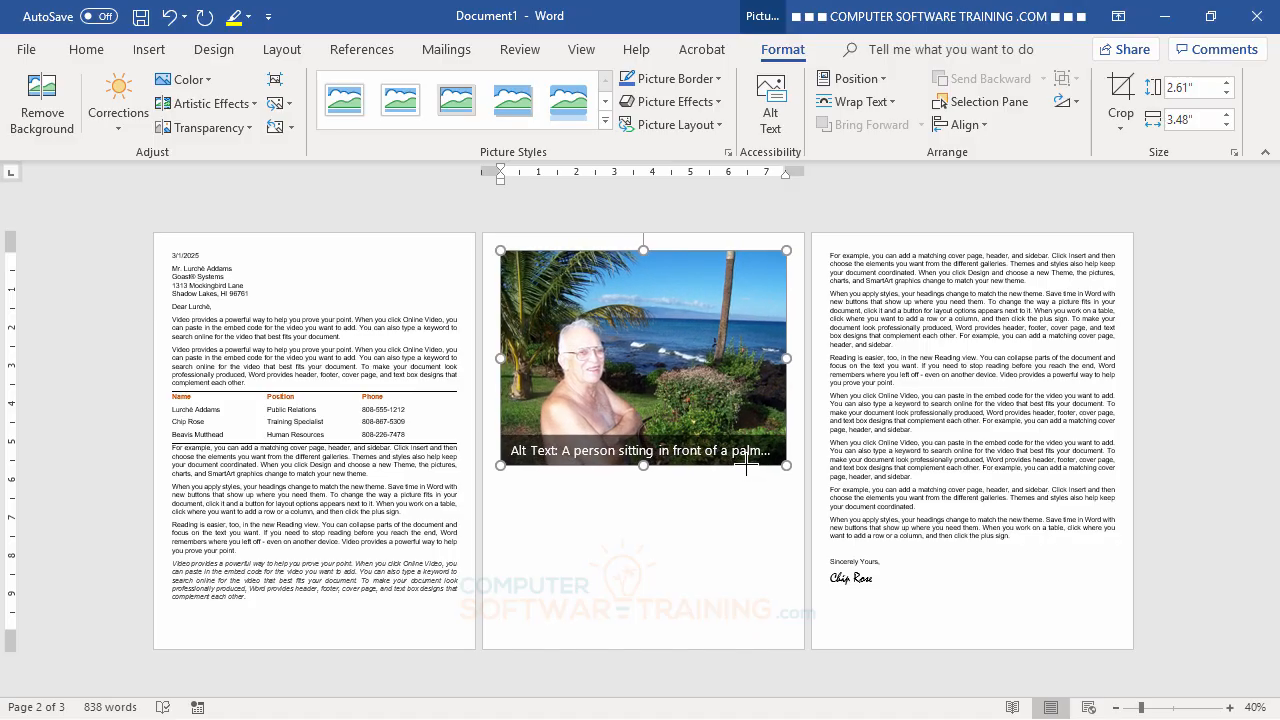
pyautogui.click(705, 583)
pyautogui.click(1206, 249)
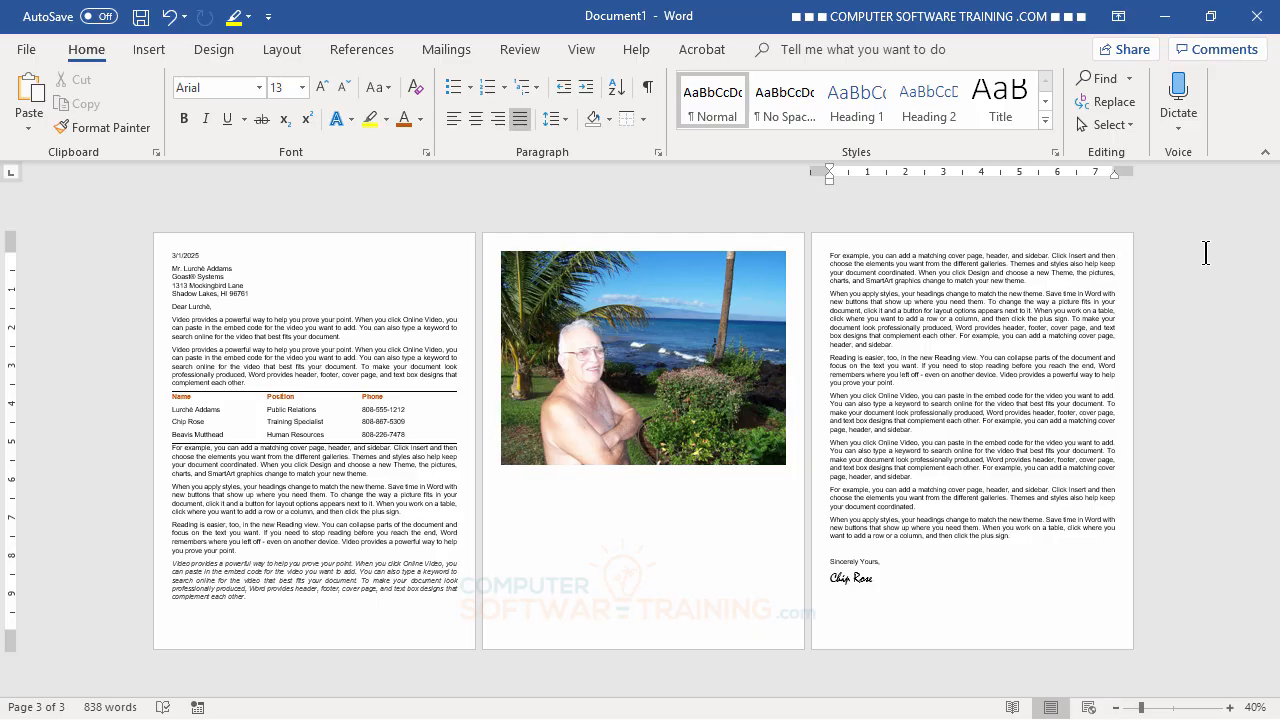
# - Type 'Lahaina' on a line beneath the photo and select the word
pyautogui.click(305, 319)
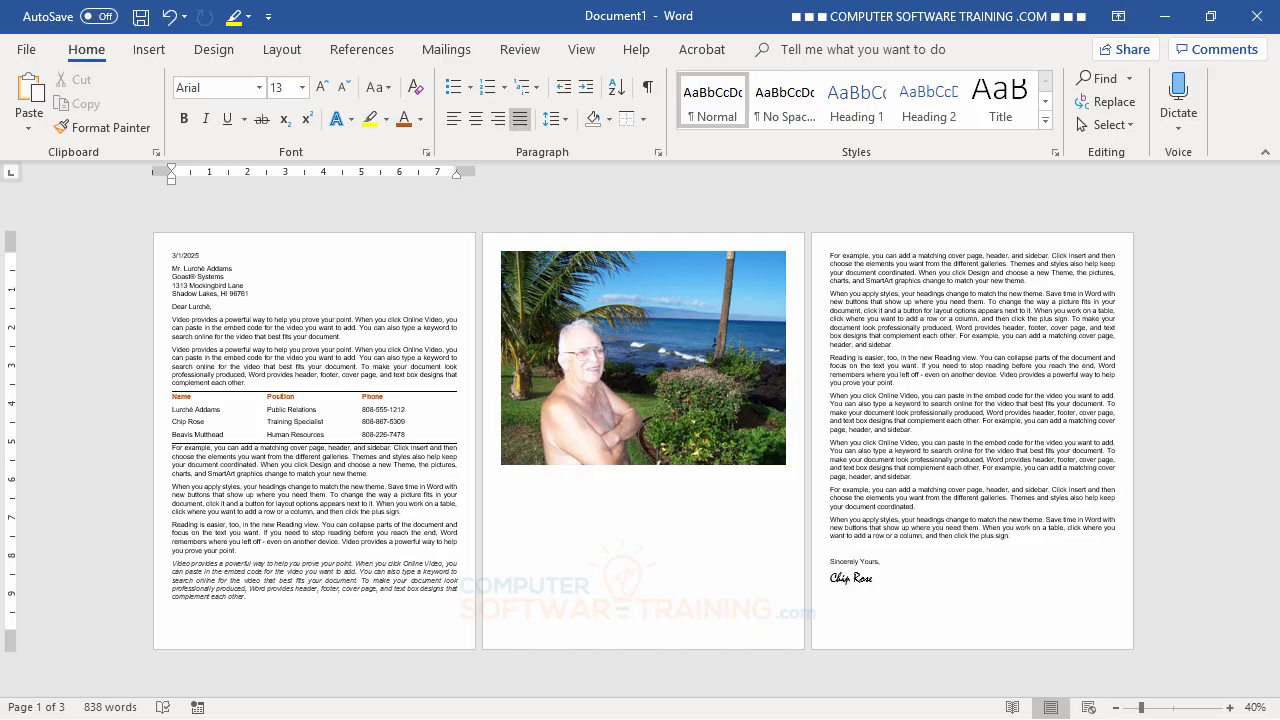
pyautogui.click(526, 480)
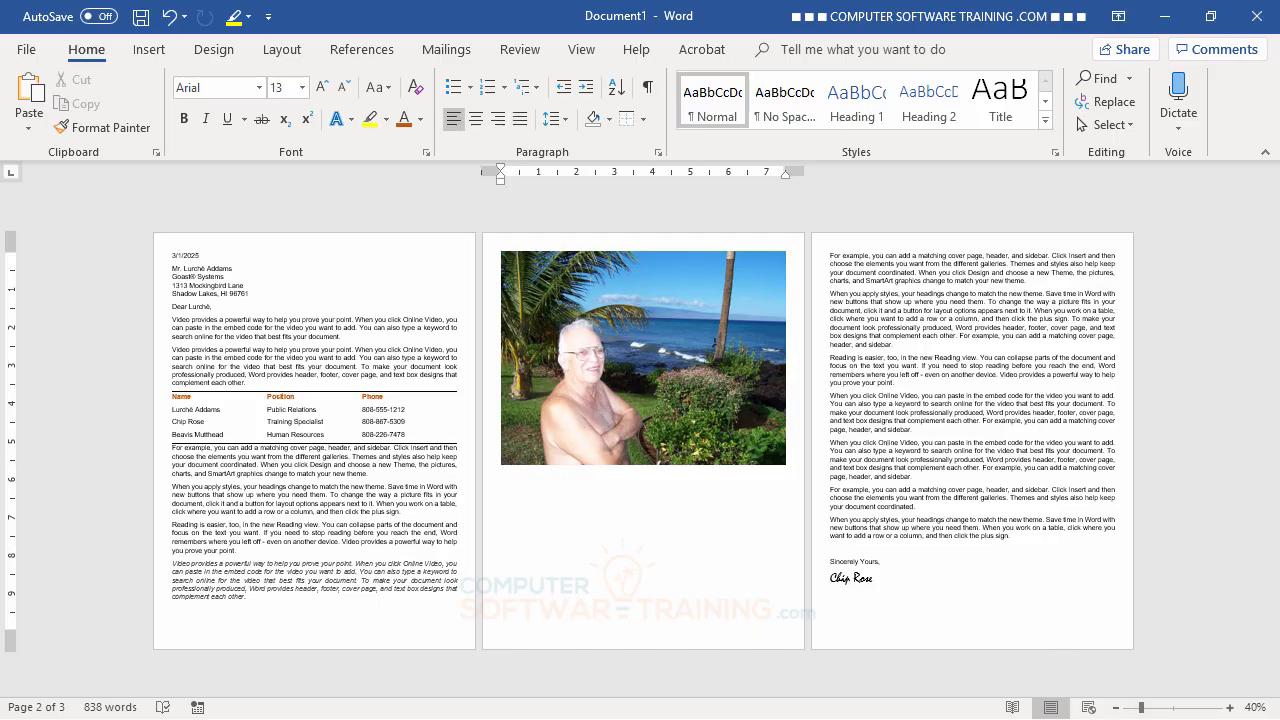
pyautogui.write('Lahaina')
pyautogui.press('Return')
pyautogui.doubleClick(509, 472)
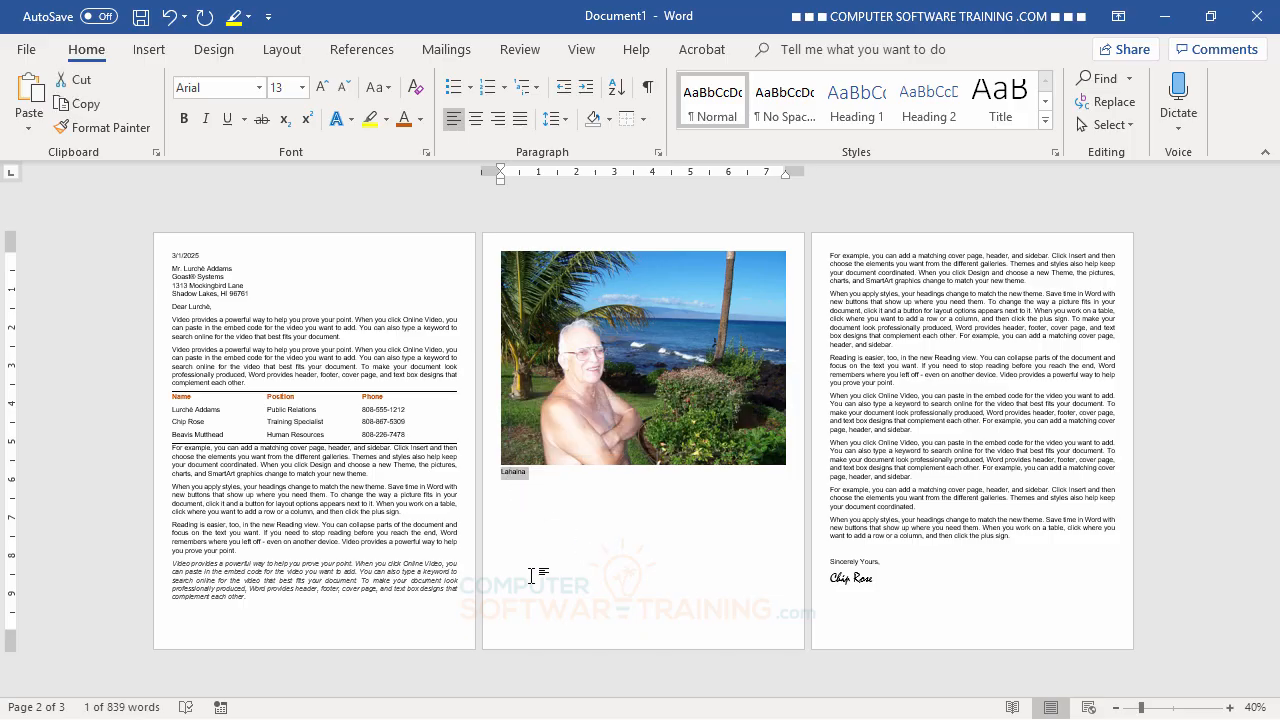
pyautogui.click(364, 52)
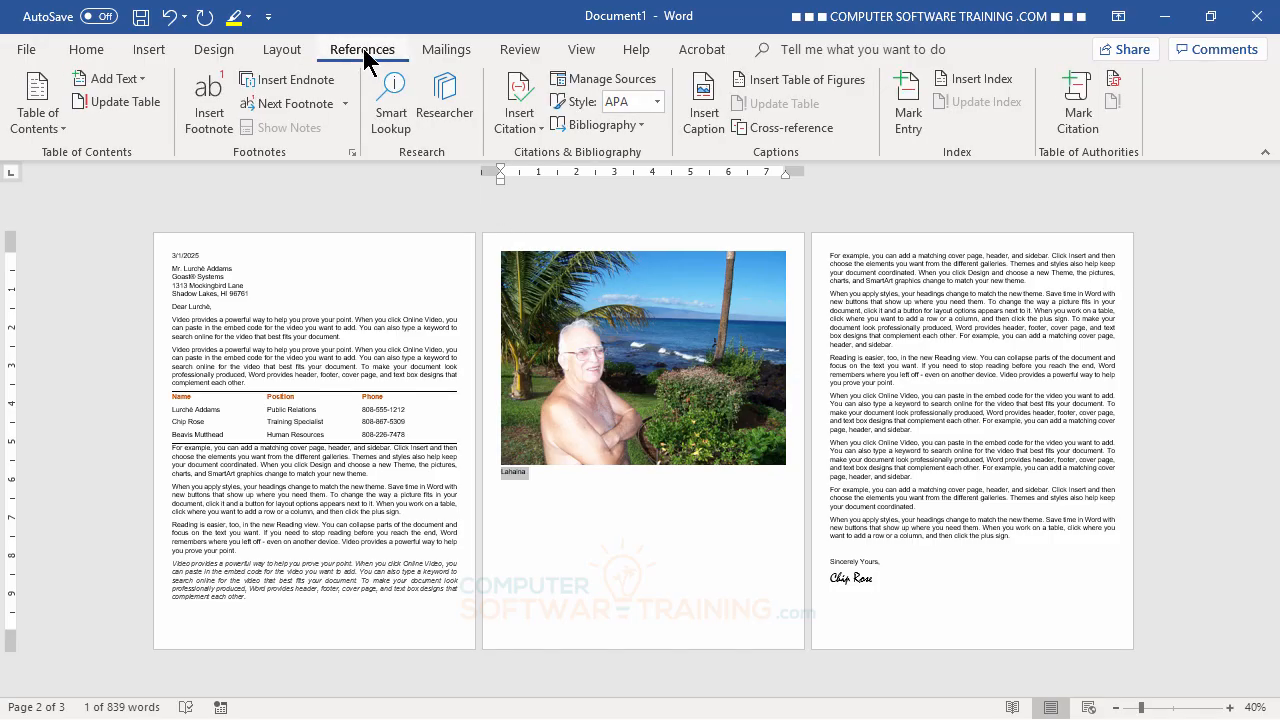
# - Run Smart Lookup on 'Lahaina', expand its article summary, and select the description paragraph
pyautogui.click(393, 97)
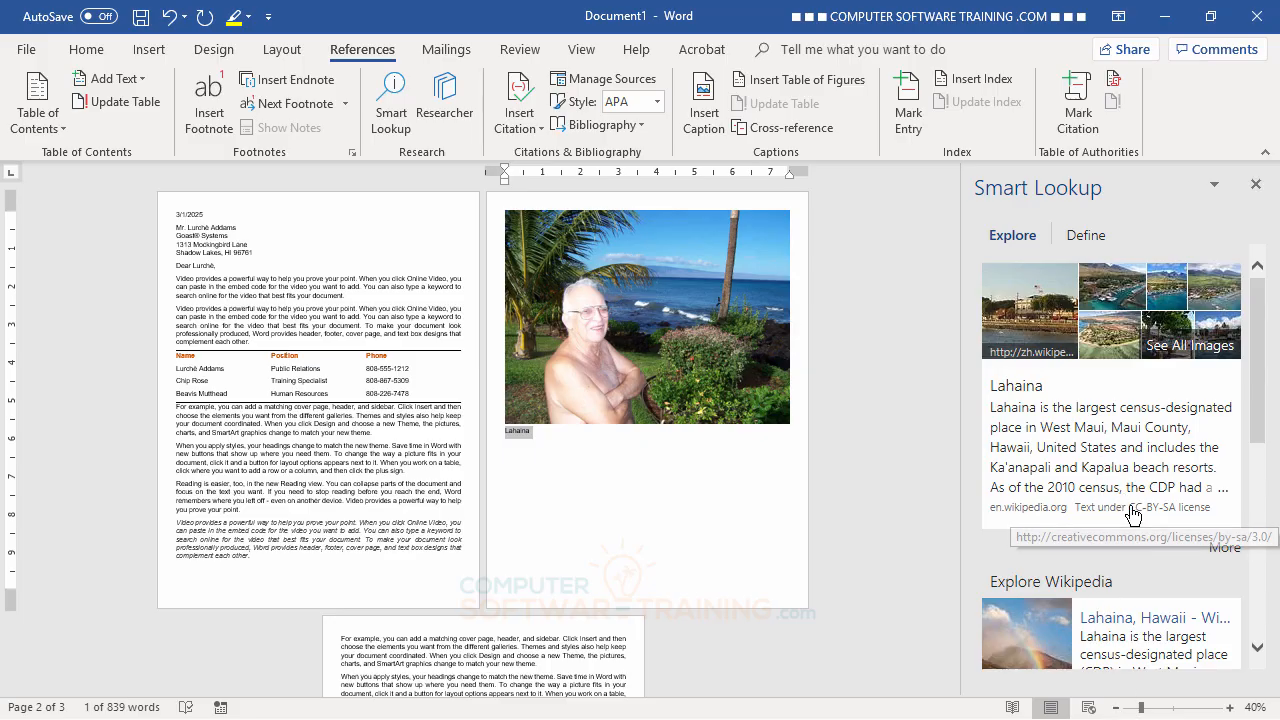
pyautogui.click(1098, 437)
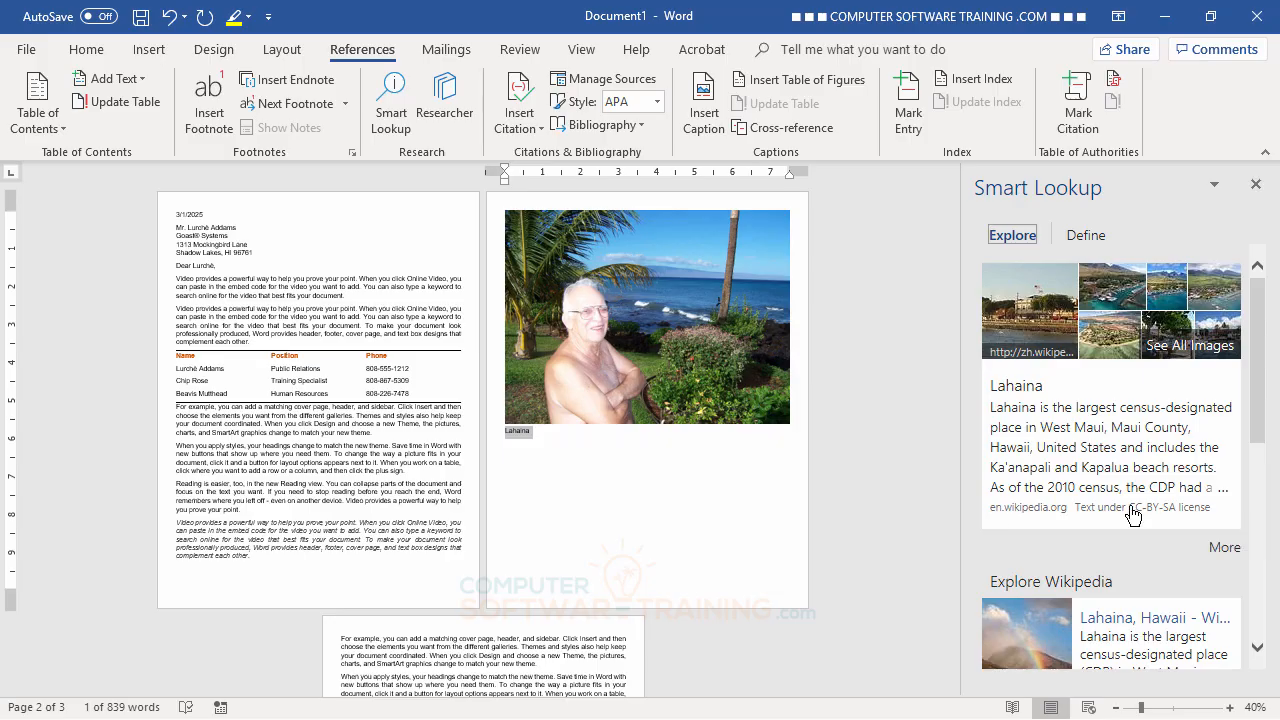
pyautogui.click(1088, 450)
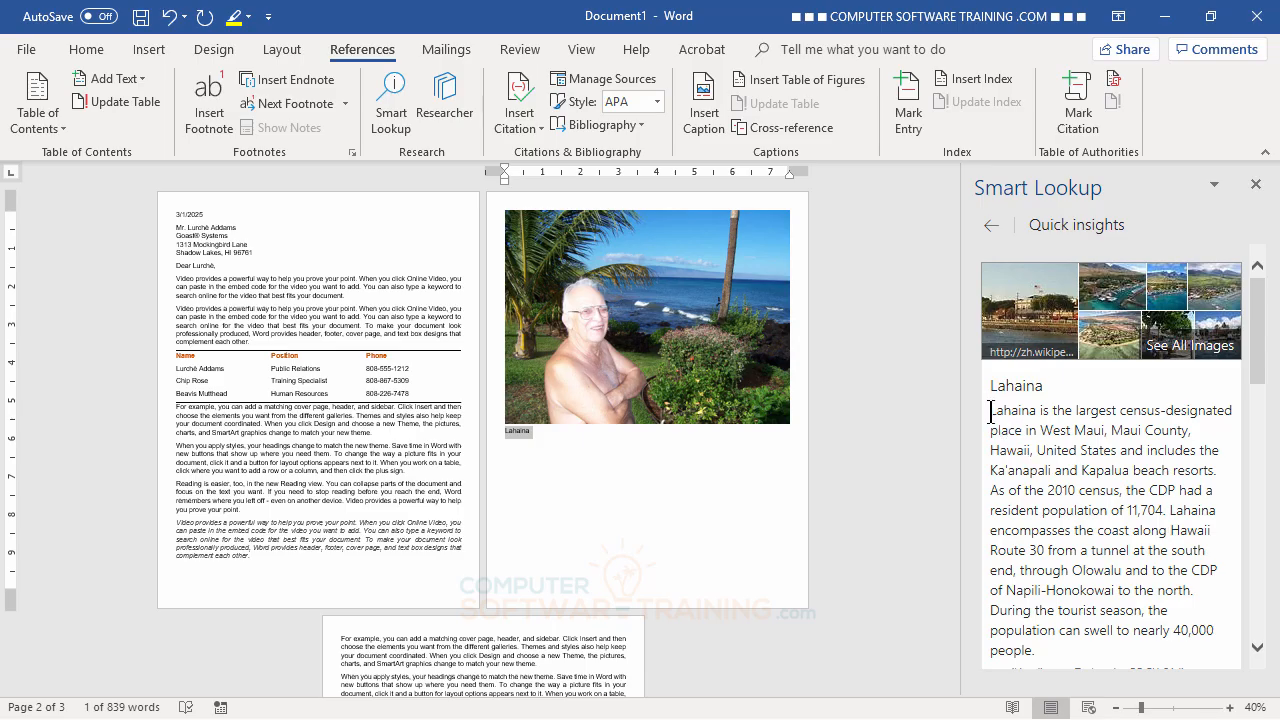
pyautogui.moveTo(988, 410); pyautogui.dragTo(1216, 642)
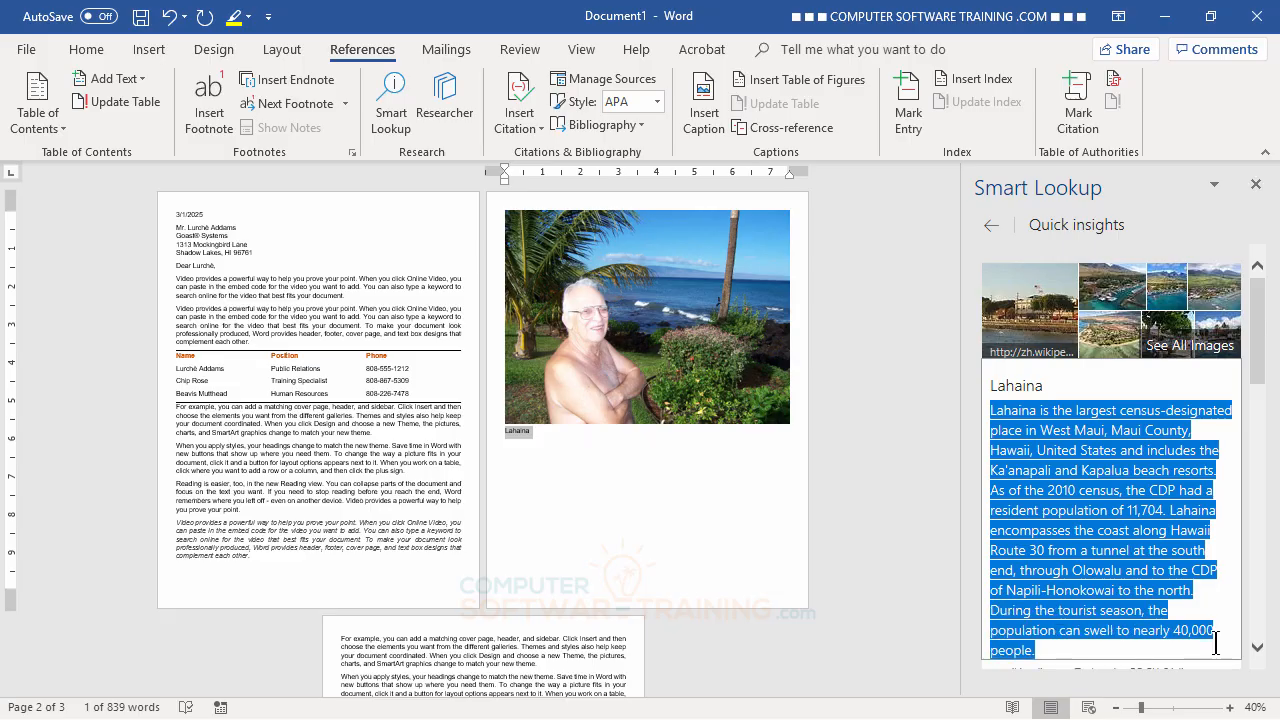
# - Copy the selected Lahaina description from the Smart Lookup pane
pyautogui.rightClick(1090, 455)
pyautogui.click(1135, 462)
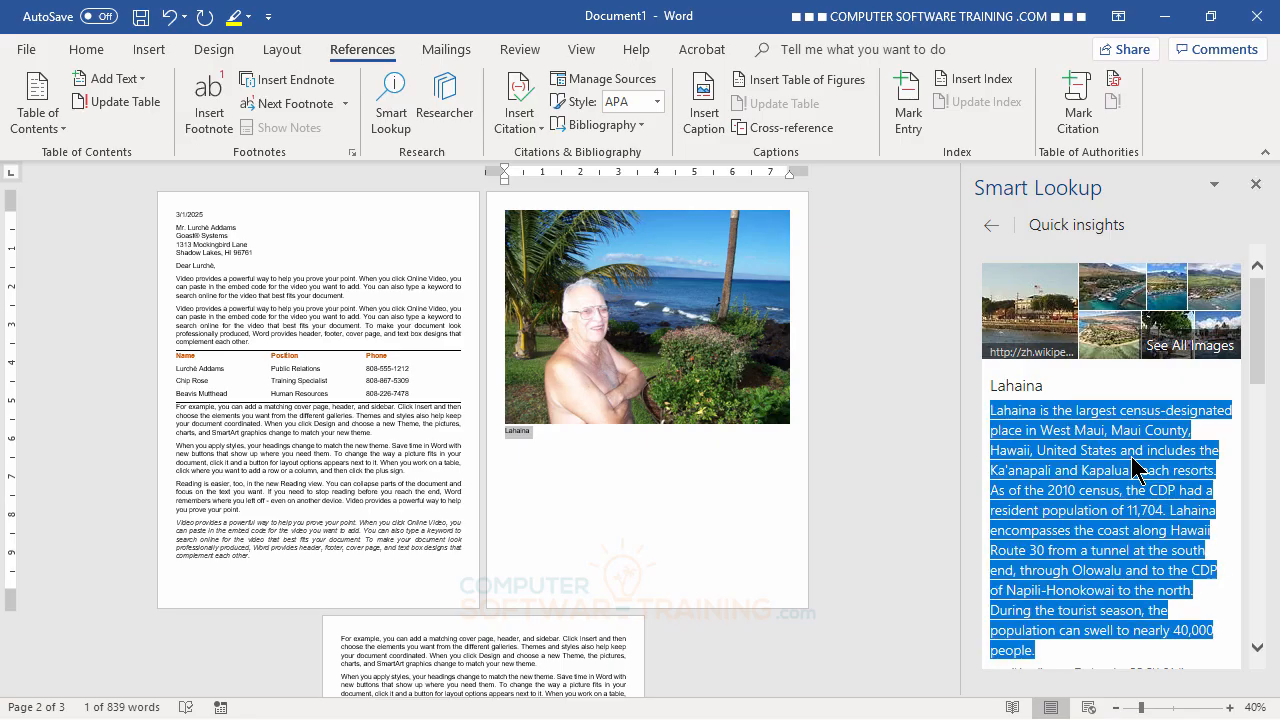
pyautogui.scroll(-3, 1165, 520)
pyautogui.scroll(-1, 1165, 520)
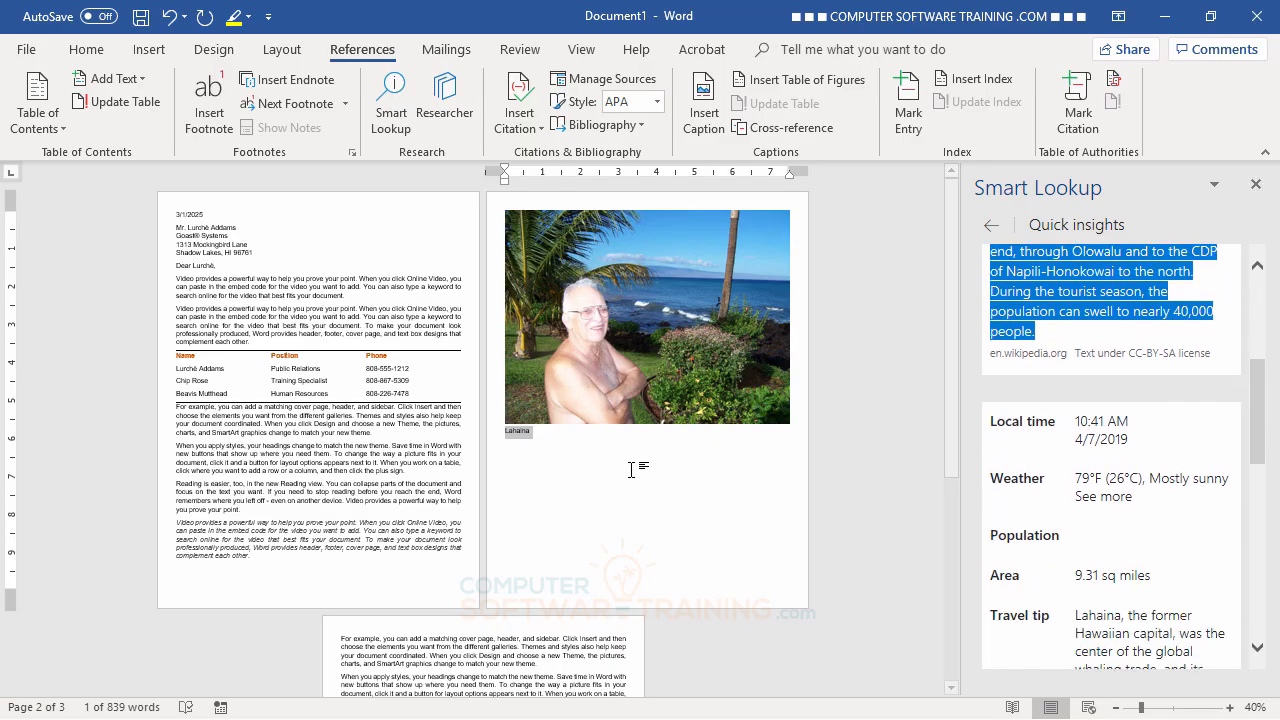
# - Paste the description over the caption with Merge Formatting, then close the Smart Lookup pane
pyautogui.rightClick(511, 440)
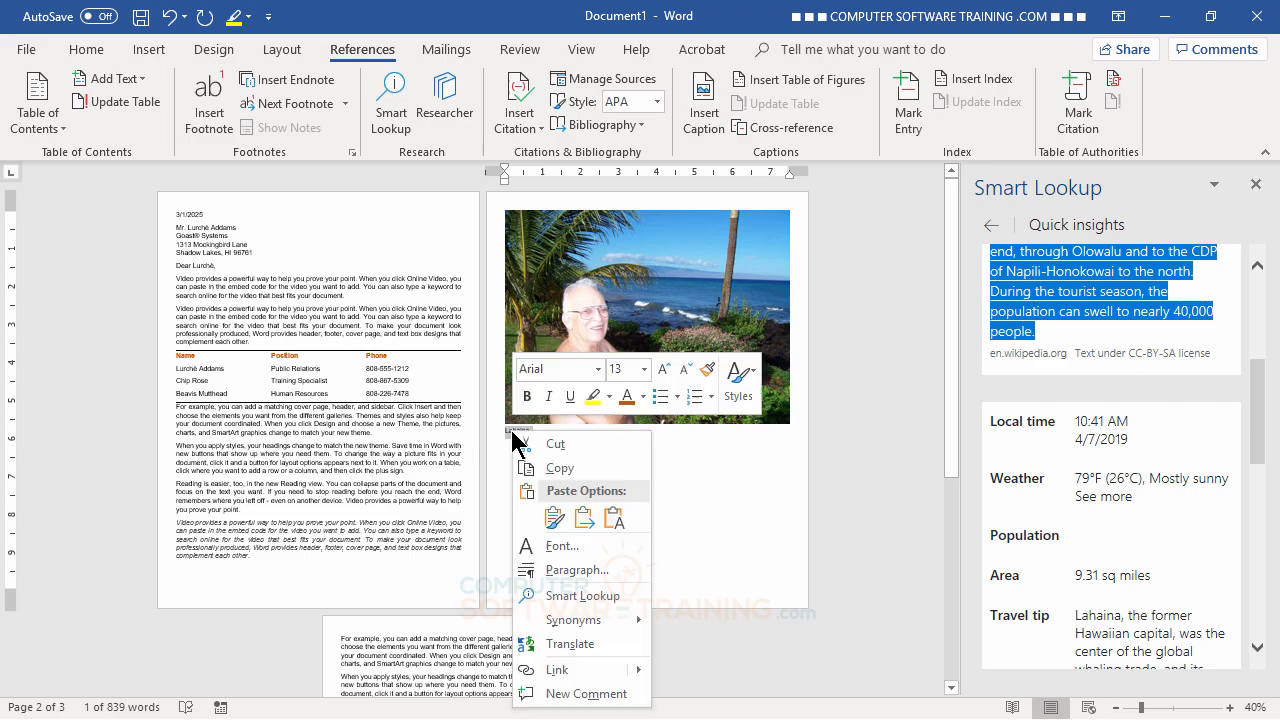
pyautogui.click(554, 517)
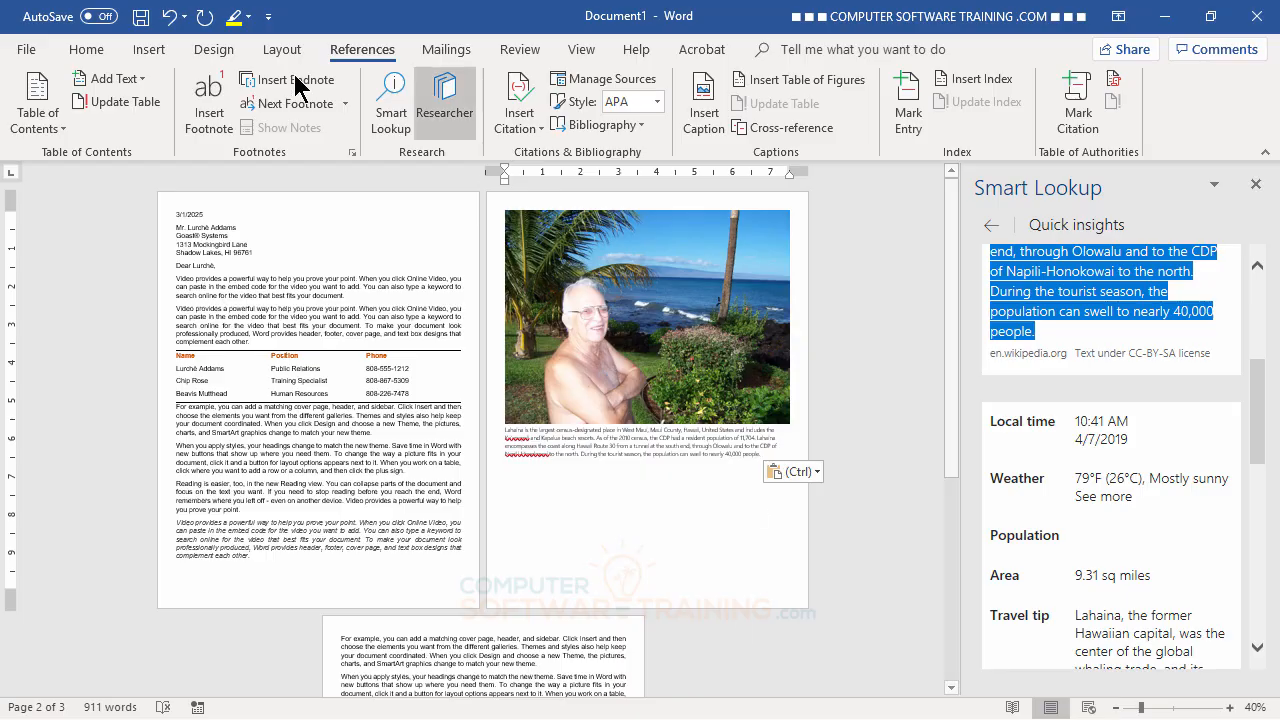
pyautogui.click(169, 17)
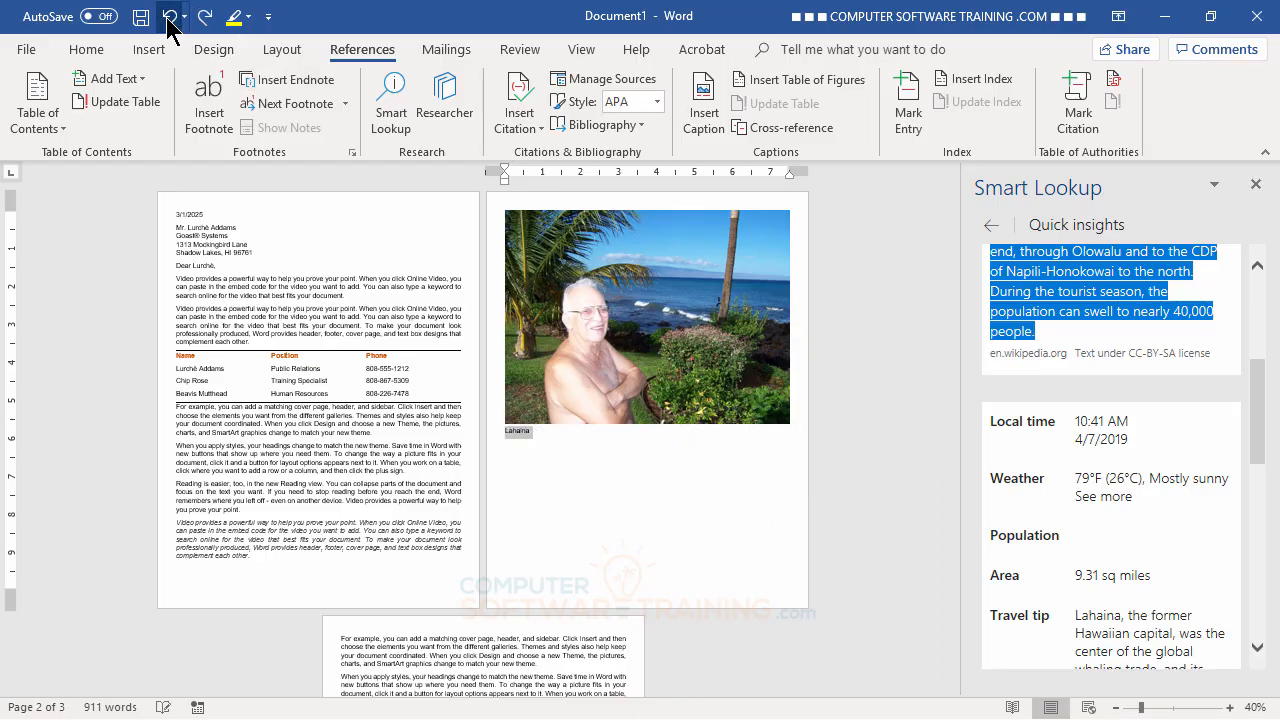
pyautogui.rightClick(521, 433)
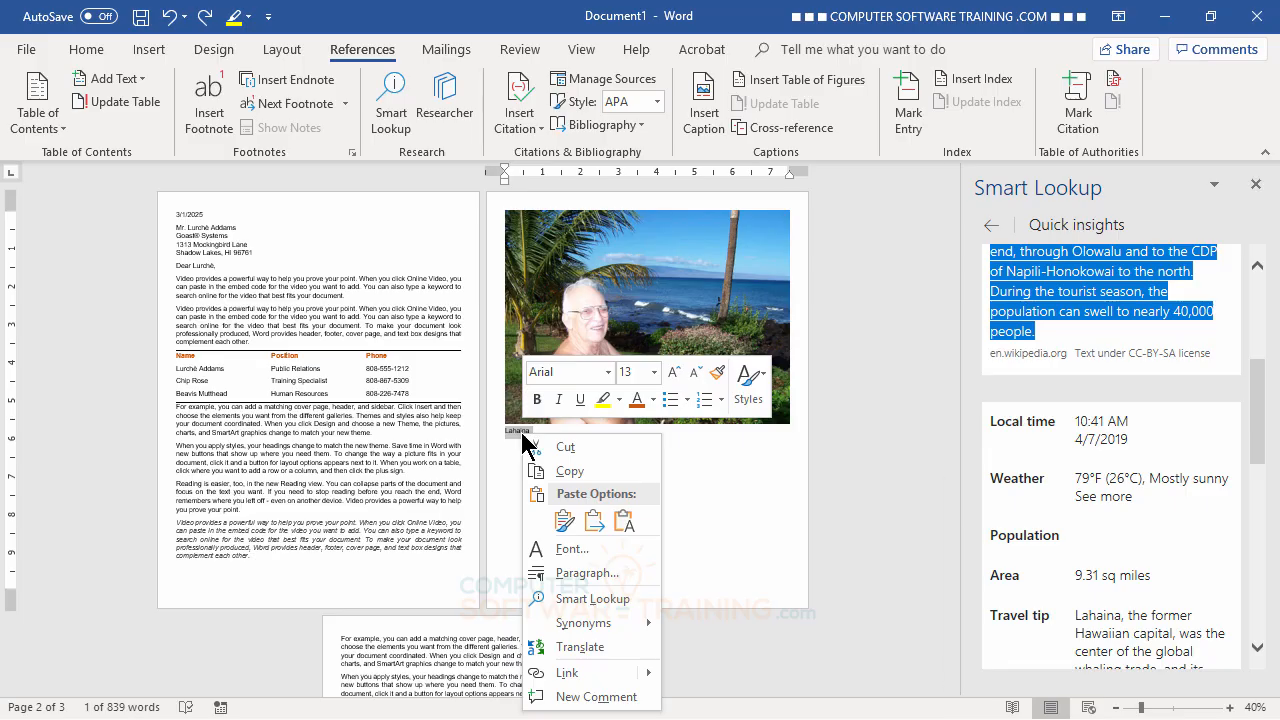
pyautogui.click(563, 521)
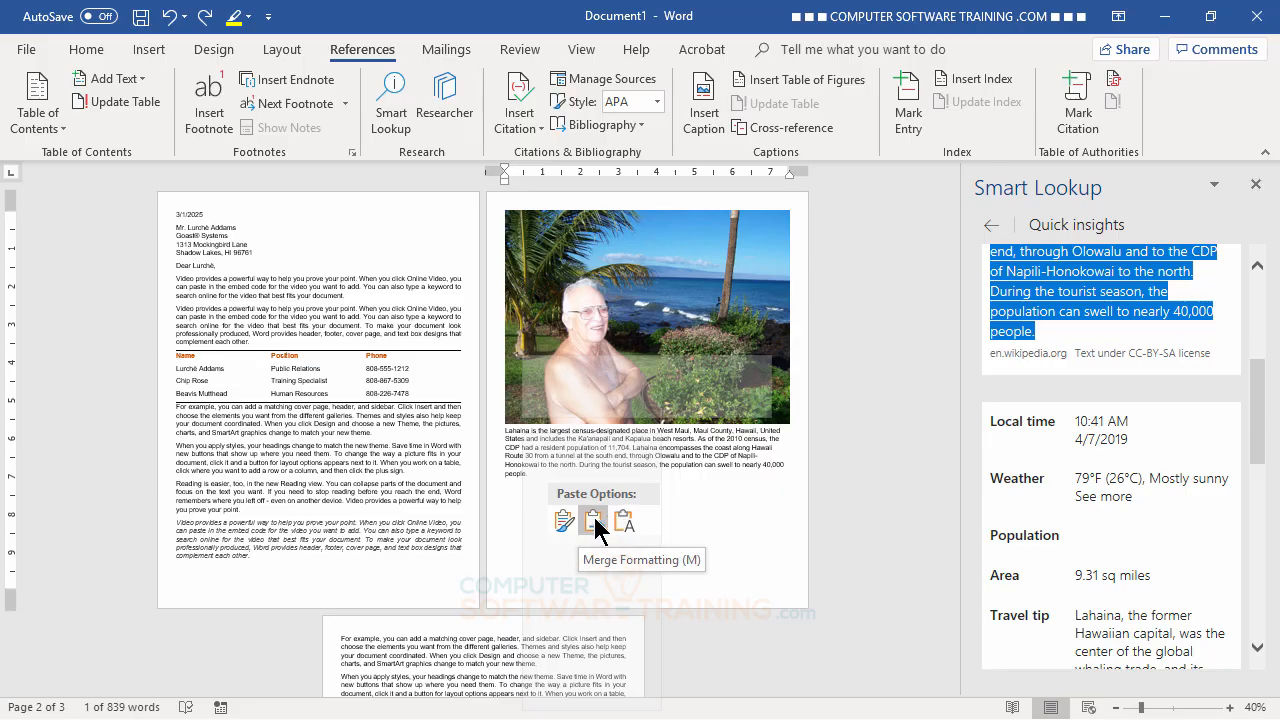
pyautogui.click(594, 523)
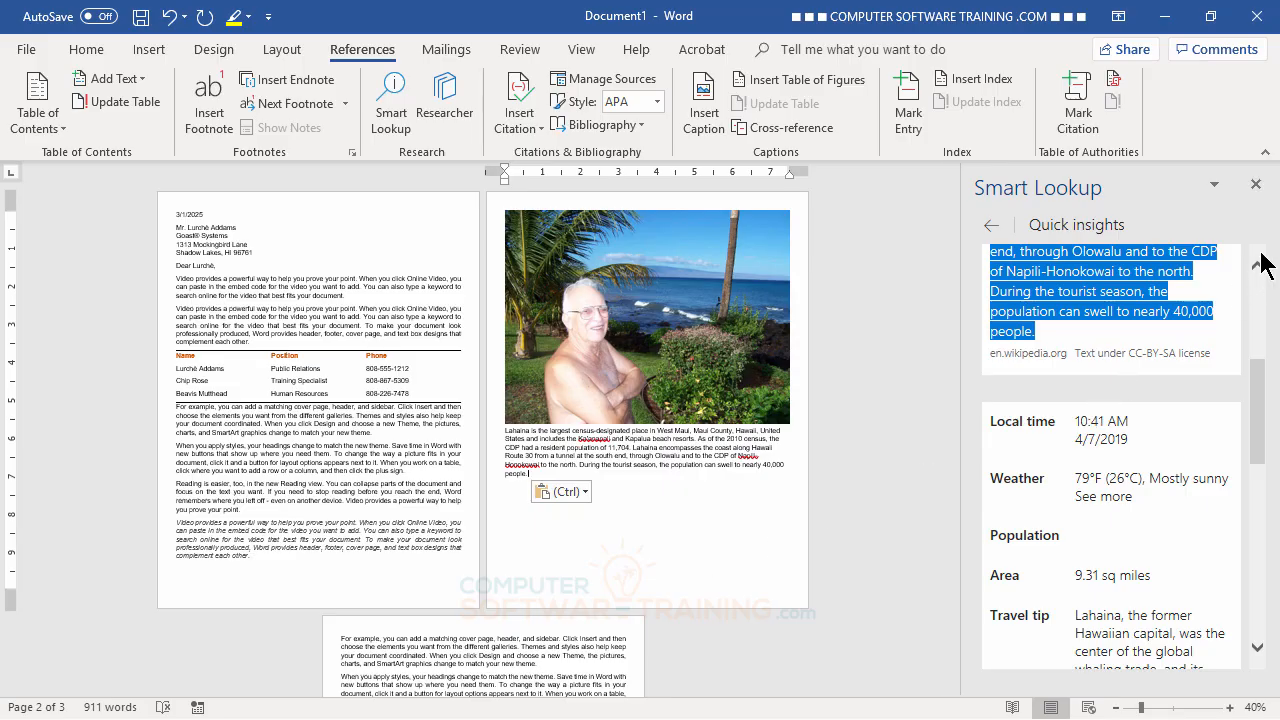
pyautogui.click(1256, 186)
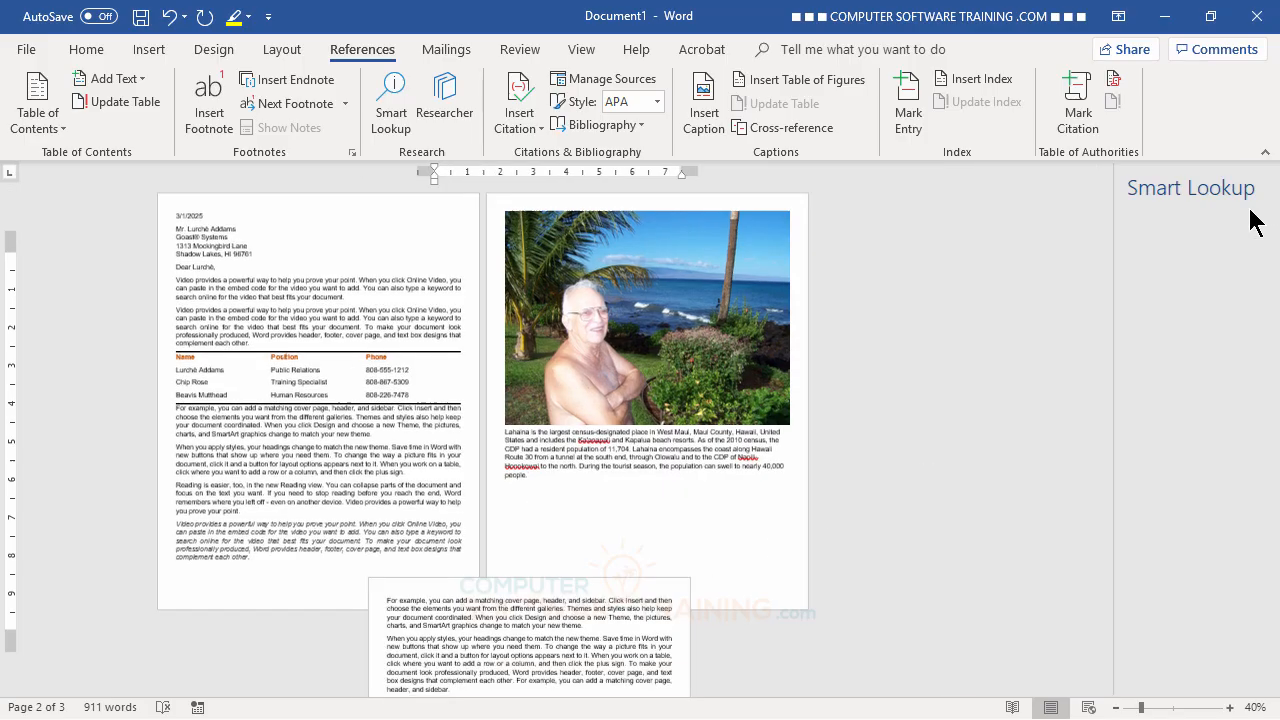